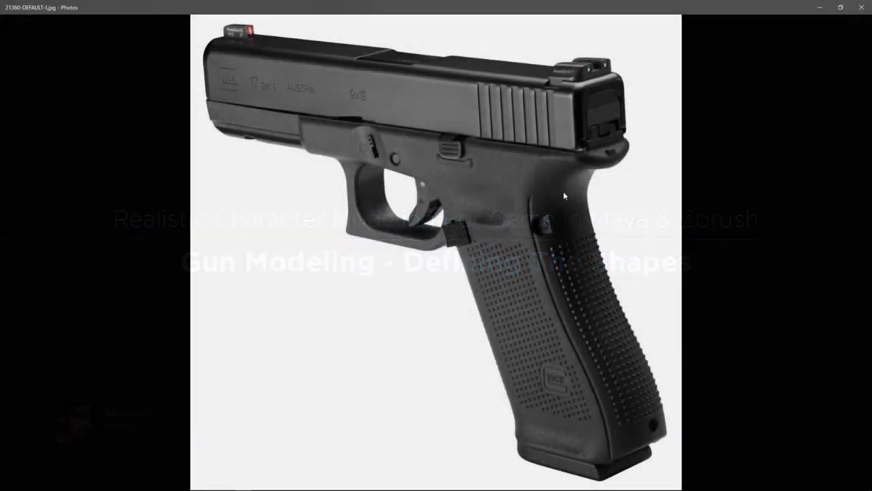
Compare the pistol model in Maya with the Glock reference images in Photos, including the front three-quarter view.
{"action": "key", "text": "alt+Tab"}
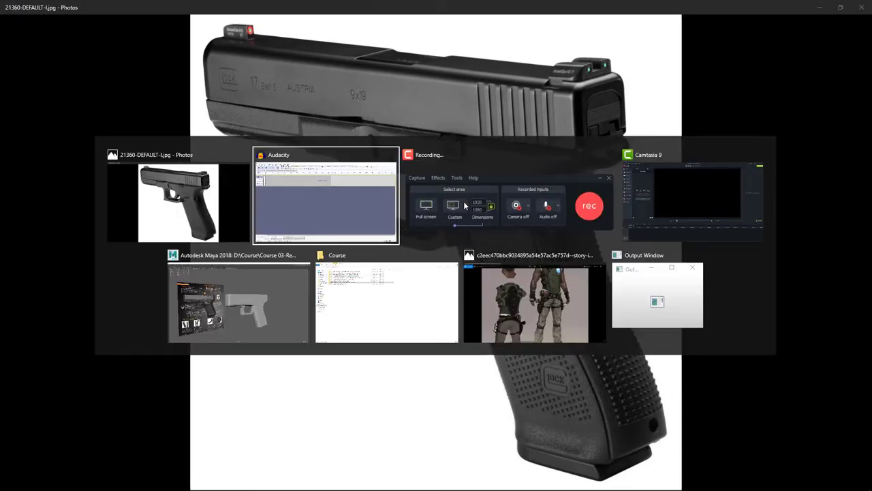
{"action": "left_click", "coordinate": [258, 308]}
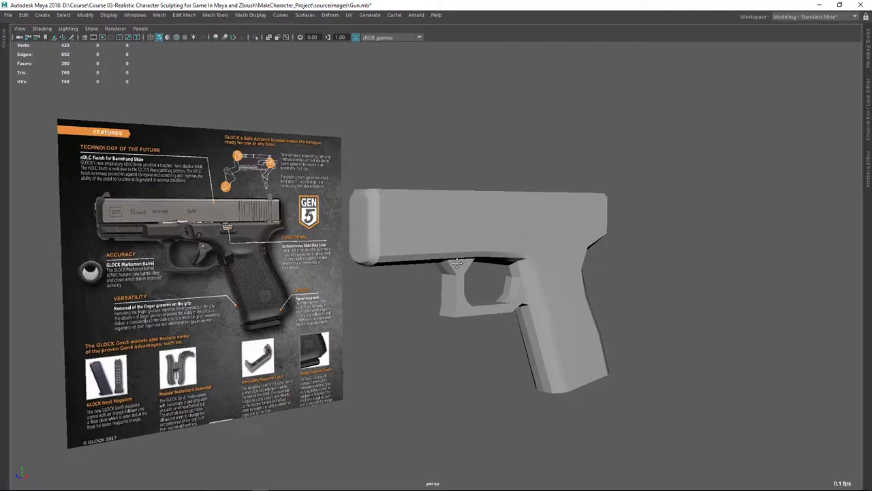
{"action": "scroll", "coordinate": [437, 211], "scroll_direction": "up", "scroll_amount": 3}
{"action": "left_click", "coordinate": [441, 231]}
{"action": "left_click_drag", "start_coordinate": [441, 234], "coordinate": [410, 236], "text": "alt"}
{"action": "key", "text": "alt+Tab"}
{"action": "left_click", "coordinate": [367, 229]}
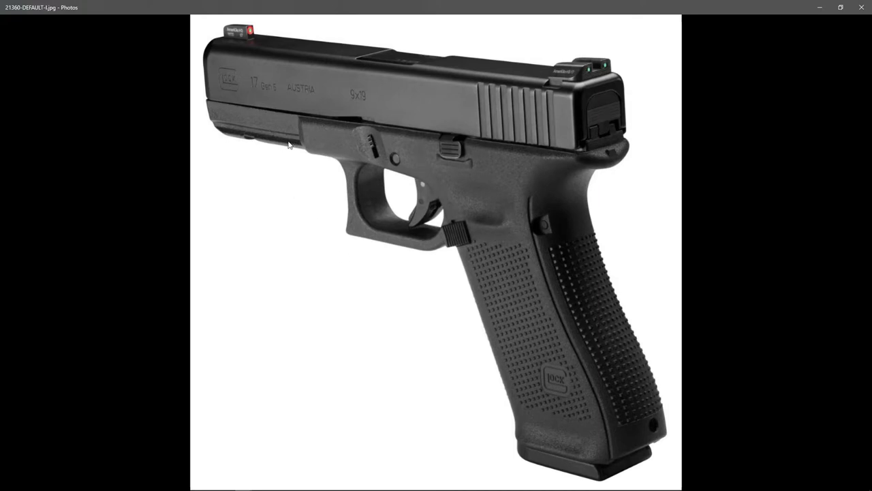
{"action": "key", "text": "Right"}
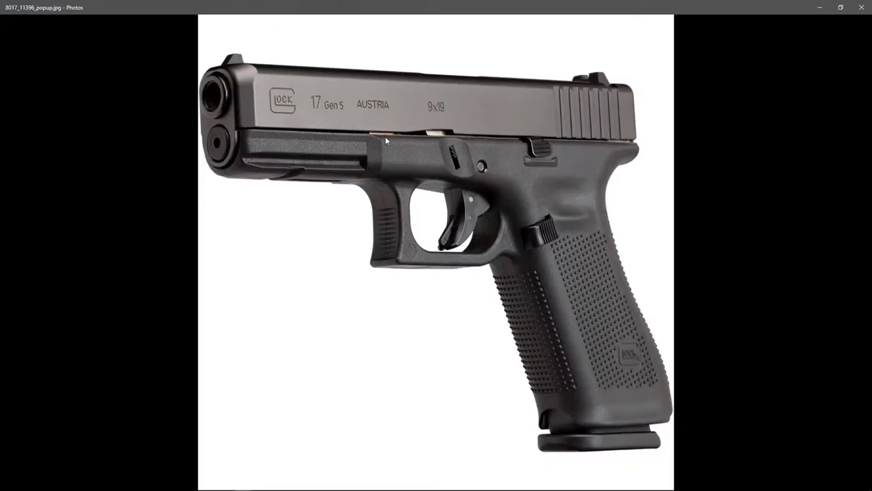
{"action": "key", "text": "alt+Tab"}
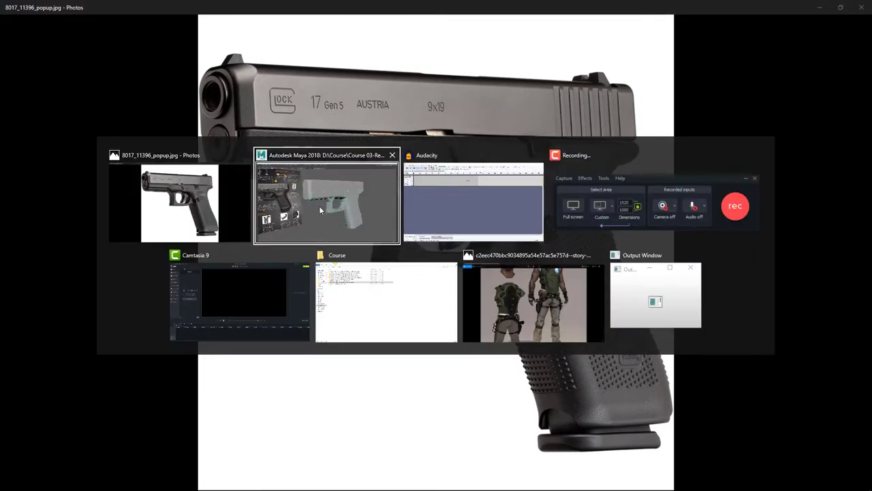
Insert a vertical edge loop on the frame just behind the rail recess, following the side reference image.
{"action": "key", "text": "space"}
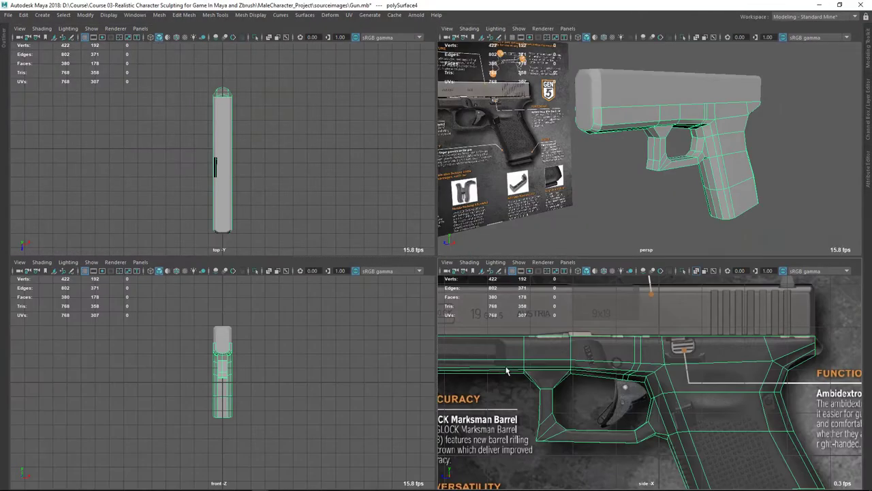
{"action": "key", "text": "space"}
{"action": "middle_click_drag", "start_coordinate": [257, 225], "coordinate": [499, 281], "text": "alt"}
{"action": "scroll", "coordinate": [499, 281], "scroll_direction": "up", "scroll_amount": 2}
{"action": "right_click_drag", "start_coordinate": [483, 195], "coordinate": [431, 226], "text": "shift"}
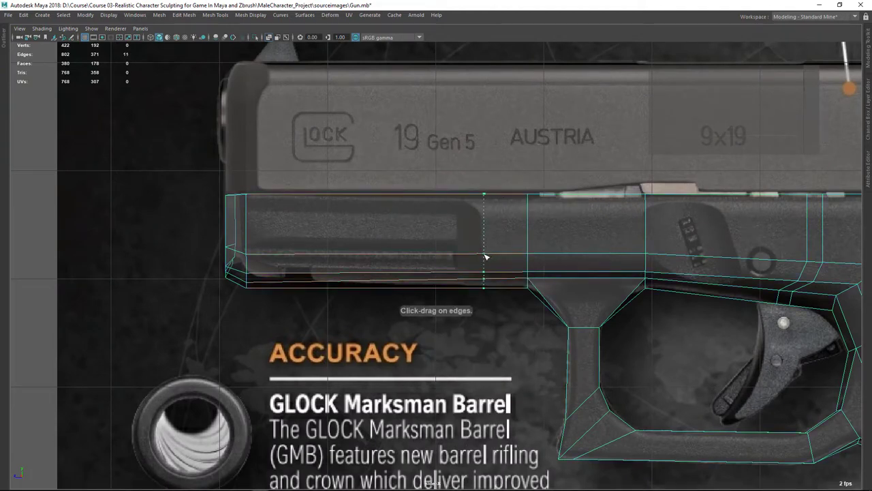
{"action": "middle_click_drag", "start_coordinate": [463, 297], "coordinate": [407, 291], "text": "alt"}
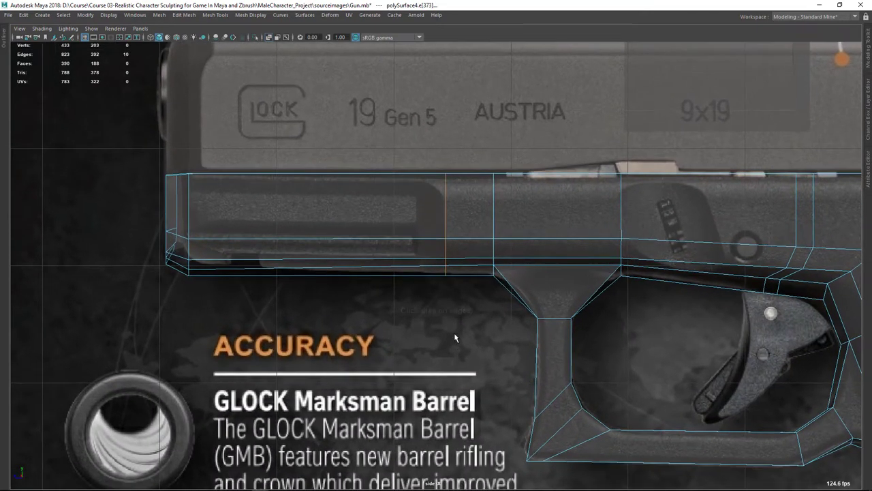
Try to select the strip of faces running along the frame's front section.
{"action": "key", "text": "space"}
{"action": "key", "text": "space"}
{"action": "left_click_drag", "start_coordinate": [475, 225], "coordinate": [436, 212], "text": "alt"}
{"action": "right_click_drag", "start_coordinate": [411, 216], "coordinate": [410, 240]}
{"action": "left_click", "coordinate": [398, 222]}
{"action": "left_click_drag", "start_coordinate": [396, 232], "coordinate": [411, 184], "text": "alt"}
{"action": "left_click_drag", "start_coordinate": [438, 148], "coordinate": [442, 308], "text": "alt"}
{"action": "double_click", "coordinate": [547, 272], "text": "shift"}
{"action": "left_click_drag", "start_coordinate": [580, 306], "coordinate": [563, 293], "text": "alt"}
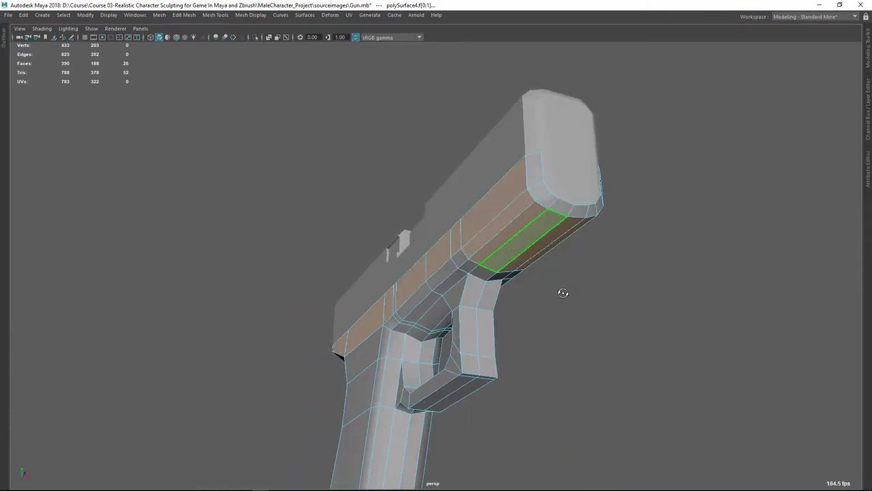
{"action": "left_click_drag", "start_coordinate": [514, 253], "coordinate": [360, 250], "text": "alt"}
Select the side and underside faces of the frame's front section, ahead of the inserted edge loop.
{"action": "left_click", "coordinate": [352, 294]}
{"action": "left_click", "coordinate": [355, 231], "text": "shift"}
{"action": "left_click", "coordinate": [349, 249], "text": "shift"}
{"action": "left_click", "coordinate": [360, 250], "text": "shift"}
{"action": "left_click", "coordinate": [384, 207], "text": "shift"}
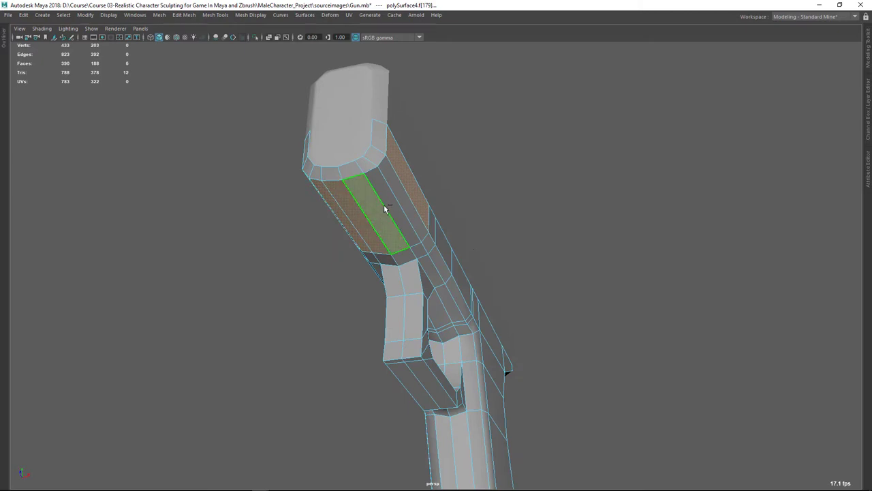
{"action": "left_click", "coordinate": [397, 199], "text": "shift"}
{"action": "left_click_drag", "start_coordinate": [396, 199], "coordinate": [457, 244], "text": "shift"}
{"action": "mouse_move", "coordinate": [566, 298]}
{"action": "left_mouse_down", "text": "alt"}
{"action": "mouse_move", "coordinate": [483, 297]}
{"action": "mouse_move", "coordinate": [432, 270]}
{"action": "mouse_move", "coordinate": [404, 273]}
{"action": "mouse_move", "coordinate": [368, 225]}
{"action": "left_mouse_up", "text": "alt"}
{"action": "key", "text": "4"}
{"action": "key", "text": "5"}
{"action": "right_click_drag", "start_coordinate": [368, 226], "coordinate": [503, 288], "text": "alt"}
{"action": "key", "text": "alt+Tab"}
{"action": "key", "text": "alt+Tab"}
Extend the selection to the faces around the frame's front rim and deselect the two extra faces.
{"action": "left_click_drag", "start_coordinate": [322, 232], "coordinate": [406, 233], "text": "alt"}
{"action": "left_click", "coordinate": [327, 217], "text": "shift"}
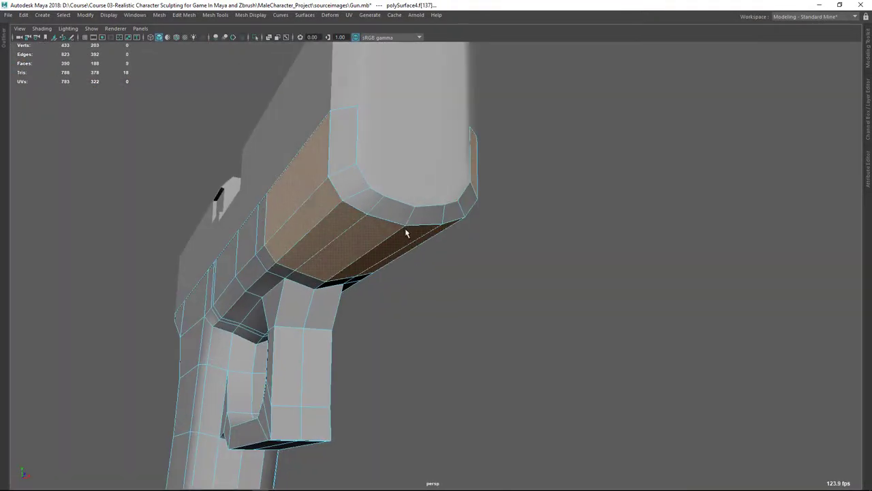
{"action": "left_click", "coordinate": [349, 155], "text": "shift"}
{"action": "left_click_drag", "start_coordinate": [348, 155], "coordinate": [399, 214], "text": "alt"}
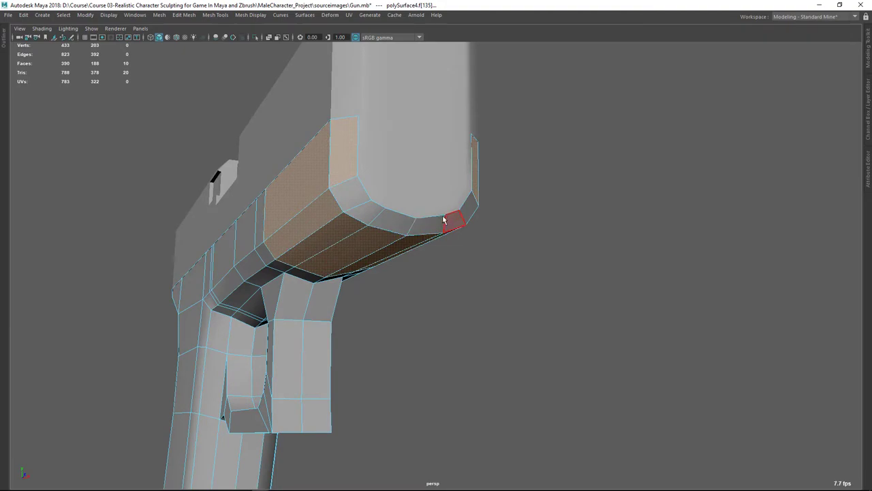
{"action": "double_click", "coordinate": [340, 198], "text": "shift"}
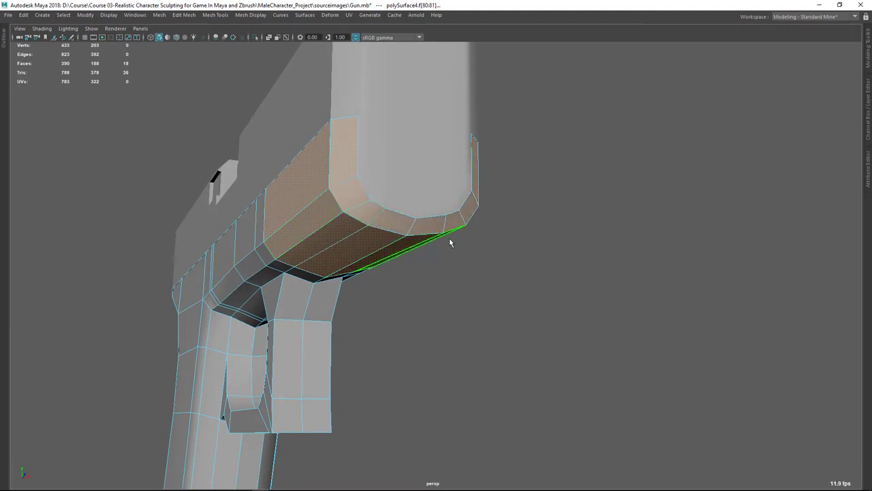
{"action": "key", "text": "4"}
{"action": "left_click_drag", "start_coordinate": [449, 242], "coordinate": [317, 248], "text": "alt"}
{"action": "left_click", "coordinate": [257, 219], "text": "ctrl"}
{"action": "left_click", "coordinate": [375, 230], "text": "ctrl"}
Extrude the selected front frame faces inward with an offset of 0.14.
{"action": "mouse_move", "coordinate": [630, 317]}
{"action": "left_mouse_down", "text": "alt"}
{"action": "mouse_move", "coordinate": [599, 314]}
{"action": "mouse_move", "coordinate": [615, 309]}
{"action": "left_mouse_up", "text": "alt"}
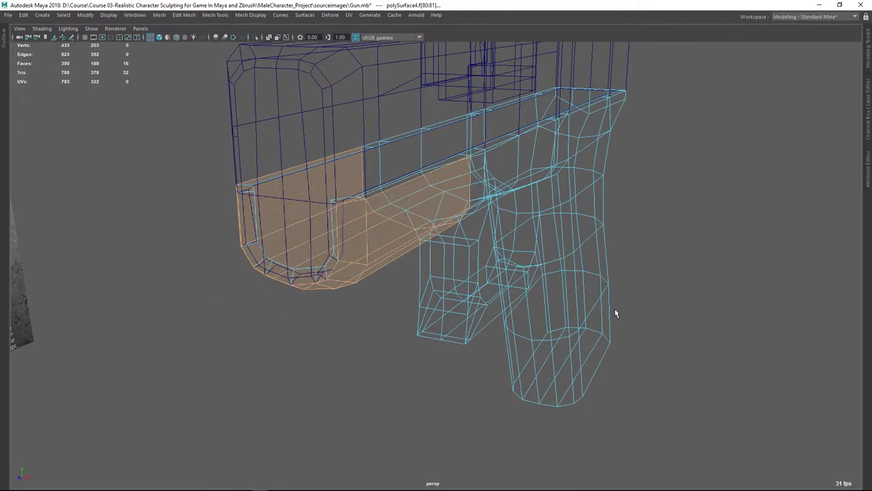
{"action": "key", "text": "5"}
{"action": "left_click_drag", "start_coordinate": [503, 308], "coordinate": [386, 246], "text": "alt"}
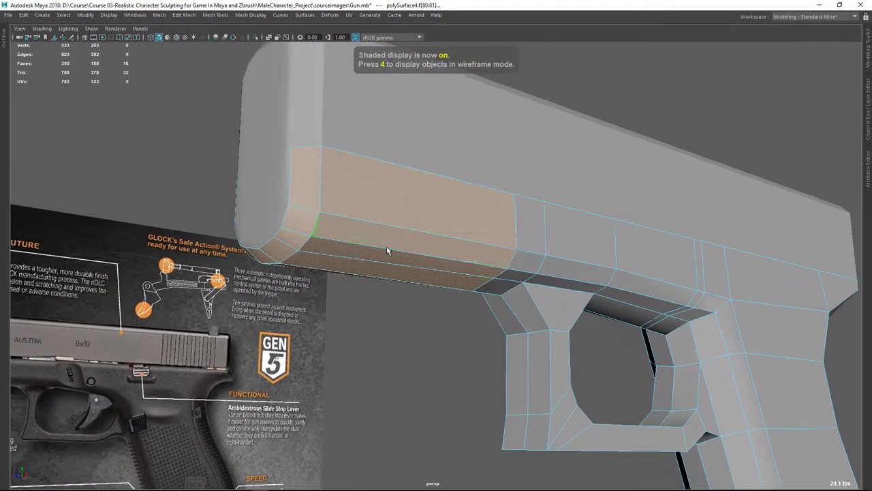
{"action": "right_click_drag", "start_coordinate": [380, 188], "coordinate": [378, 214], "text": "shift"}
{"action": "mouse_move", "coordinate": [425, 238]}
{"action": "left_mouse_down", "text": "alt"}
{"action": "mouse_move", "coordinate": [413, 243]}
{"action": "mouse_move", "coordinate": [431, 248]}
{"action": "left_mouse_up", "text": "alt"}
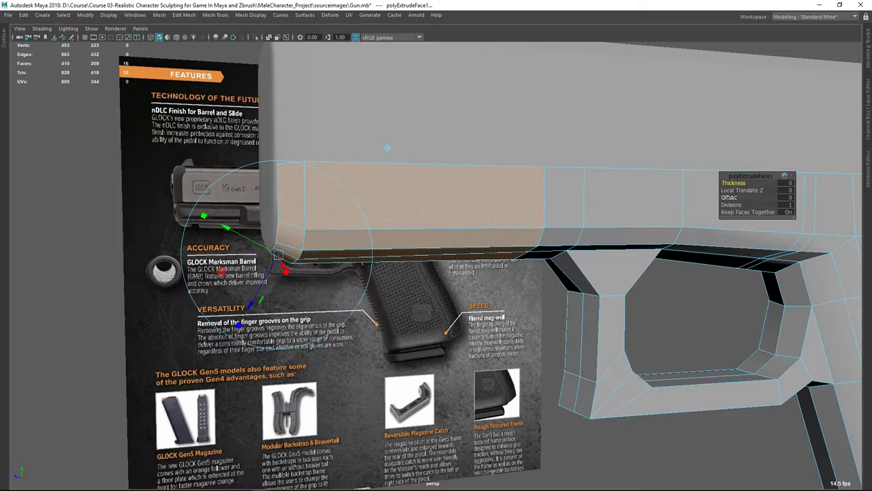
{"action": "middle_click_drag", "start_coordinate": [387, 147], "coordinate": [387, 146]}
Check the inset front section of the frame against the side reference image and the Glock photo.
{"action": "left_click_drag", "start_coordinate": [664, 244], "coordinate": [639, 265], "text": "alt"}
{"action": "key", "text": "space"}
{"action": "key", "text": "space"}
{"action": "right_click_drag", "start_coordinate": [481, 305], "coordinate": [489, 304], "text": "alt"}
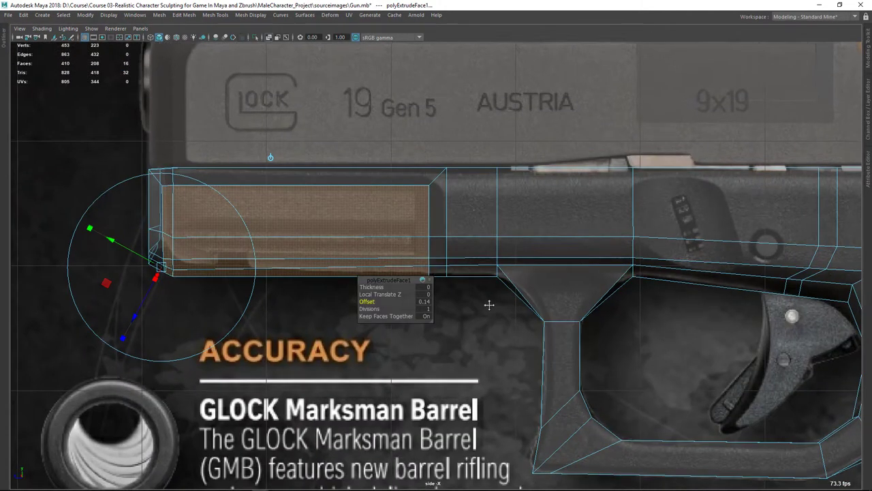
{"action": "middle_click_drag", "start_coordinate": [489, 304], "coordinate": [495, 319], "text": "alt"}
{"action": "right_click_drag", "start_coordinate": [490, 319], "coordinate": [498, 319], "text": "alt"}
{"action": "key", "text": "space"}
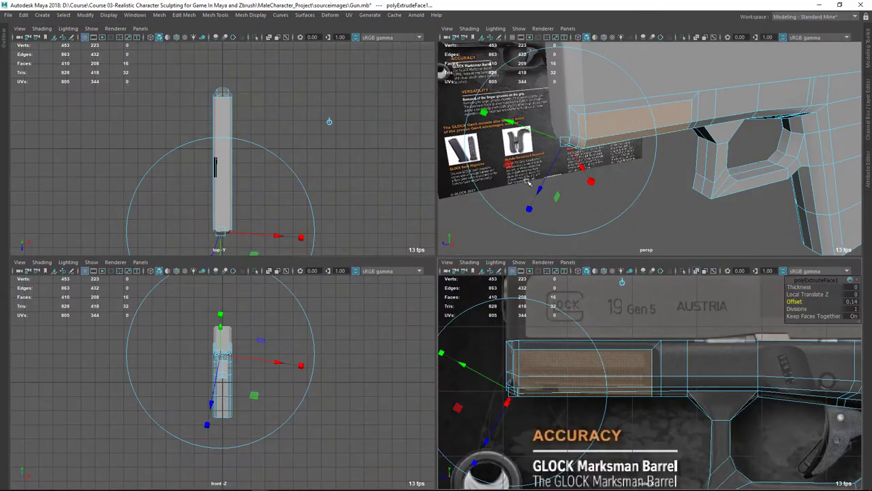
{"action": "key", "text": "space"}
{"action": "left_click_drag", "start_coordinate": [542, 163], "coordinate": [434, 246], "text": "alt"}
{"action": "key", "text": "q"}
{"action": "right_click_drag", "start_coordinate": [430, 198], "coordinate": [289, 235]}
{"action": "left_click_drag", "start_coordinate": [289, 235], "coordinate": [361, 257], "text": "alt"}
{"action": "key", "text": "alt+Tab"}
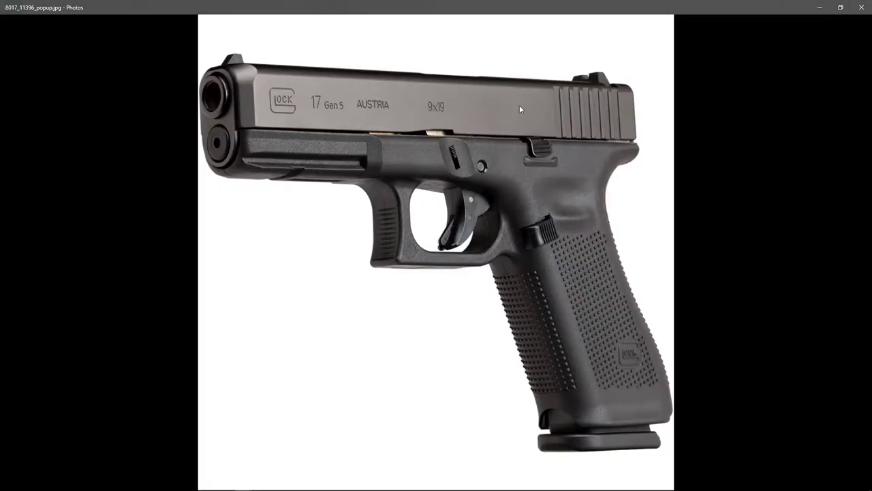
{"action": "key", "text": "alt+Tab"}
{"action": "left_click_drag", "start_coordinate": [519, 292], "coordinate": [542, 240], "text": "alt"}
Scale the frame slightly across the gun's width, leaving the slide as it is.
{"action": "left_click_drag", "start_coordinate": [344, 154], "coordinate": [347, 178]}
{"action": "left_click", "coordinate": [262, 169]}
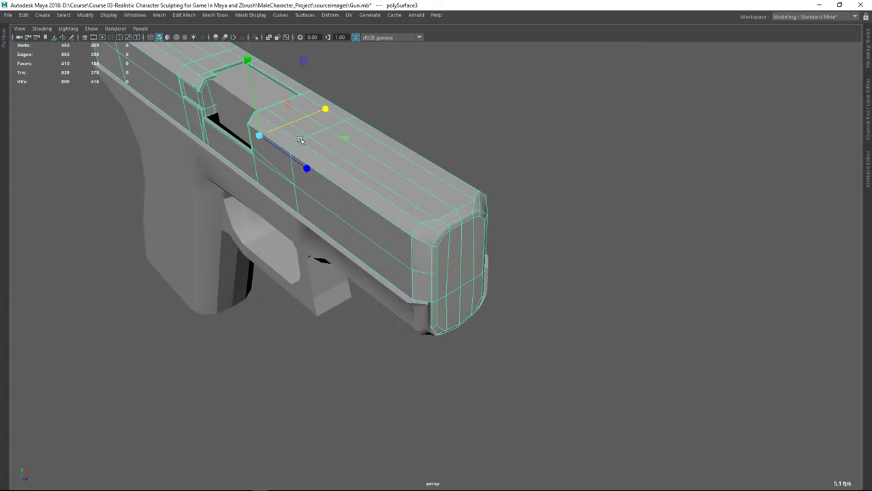
{"action": "left_click", "coordinate": [193, 162]}
{"action": "left_click_drag", "start_coordinate": [326, 110], "coordinate": [328, 108]}
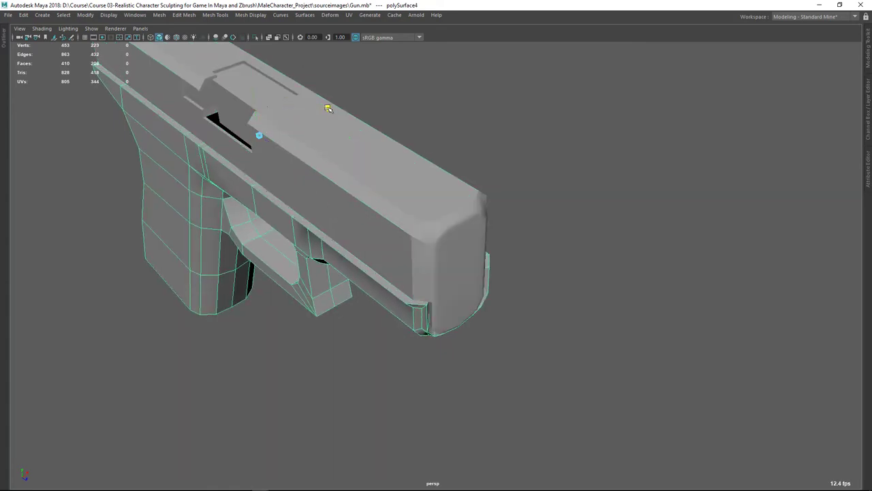
{"action": "left_click_drag", "start_coordinate": [348, 159], "coordinate": [363, 270], "text": "alt"}
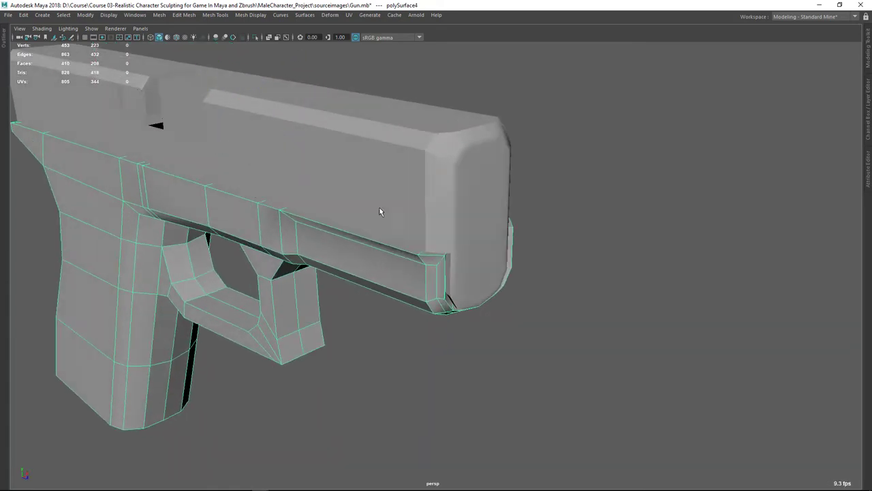
Check the Glock photo and scale the vertices at the frame's front end across the gun's width.
{"action": "key", "text": "alt+Tab"}
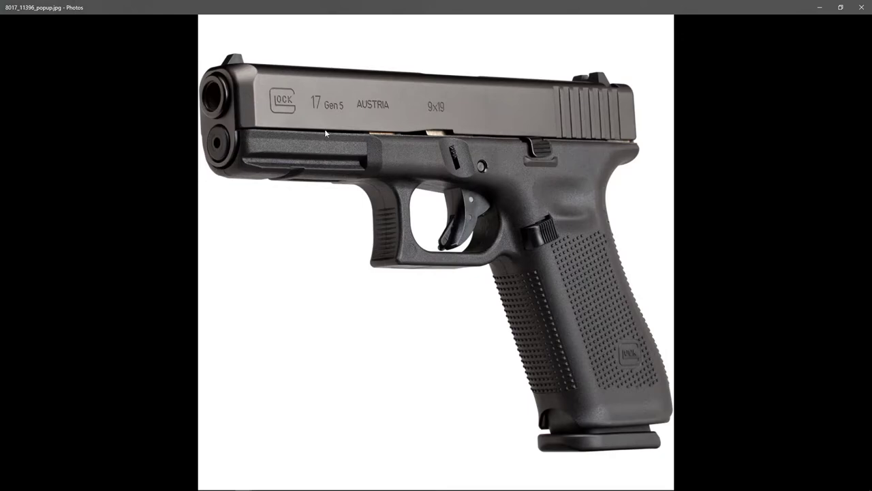
{"action": "key", "text": "alt+Tab"}
{"action": "left_click_drag", "start_coordinate": [377, 269], "coordinate": [442, 240], "text": "alt"}
{"action": "right_click_drag", "start_coordinate": [402, 195], "coordinate": [460, 150]}
{"action": "left_click_drag", "start_coordinate": [460, 149], "coordinate": [747, 420]}
{"action": "left_click_drag", "start_coordinate": [651, 344], "coordinate": [470, 356], "text": "alt"}
{"action": "key", "text": "e"}
{"action": "left_click_drag", "start_coordinate": [430, 310], "coordinate": [349, 344], "text": "alt"}
{"action": "key", "text": "r"}
{"action": "left_click_drag", "start_coordinate": [472, 314], "coordinate": [575, 359]}
{"action": "left_click_drag", "start_coordinate": [685, 266], "coordinate": [622, 247], "text": "alt"}
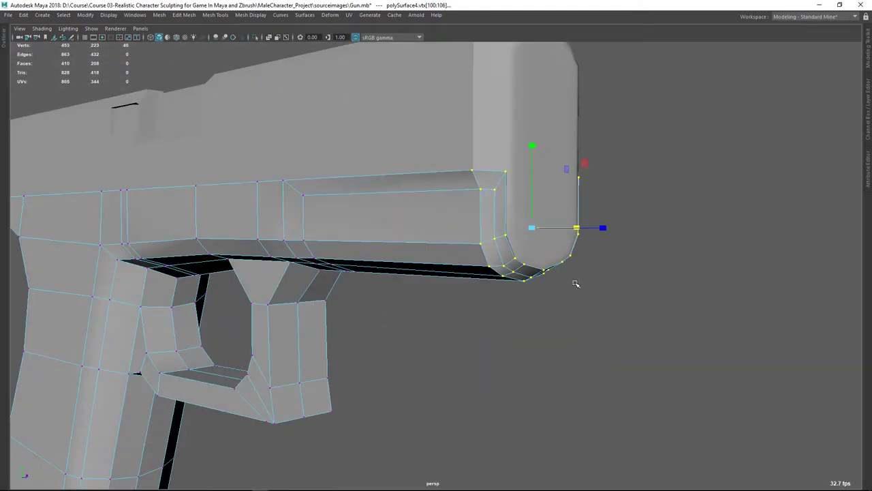
{"action": "scroll", "coordinate": [517, 278], "scroll_direction": "down", "scroll_amount": 2}
{"action": "left_click_drag", "start_coordinate": [519, 273], "coordinate": [390, 281], "text": "alt"}
Move the vertical edge loop at the rear of the frame's inset forward, following the rail recess in the side reference.
{"action": "right_click_drag", "start_coordinate": [419, 220], "coordinate": [465, 206]}
{"action": "key", "text": "space"}
{"action": "key", "text": "space"}
{"action": "scroll", "coordinate": [432, 277], "scroll_direction": "up", "scroll_amount": 1}
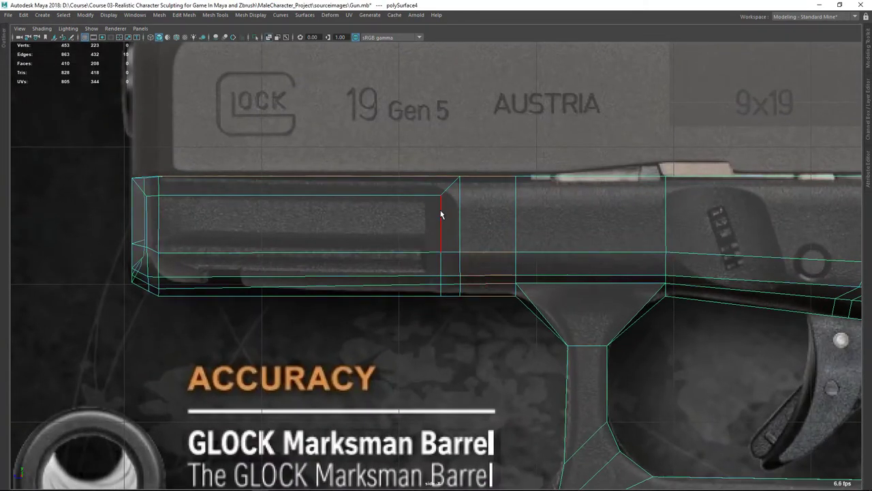
{"action": "left_click_drag", "start_coordinate": [369, 245], "coordinate": [359, 245]}
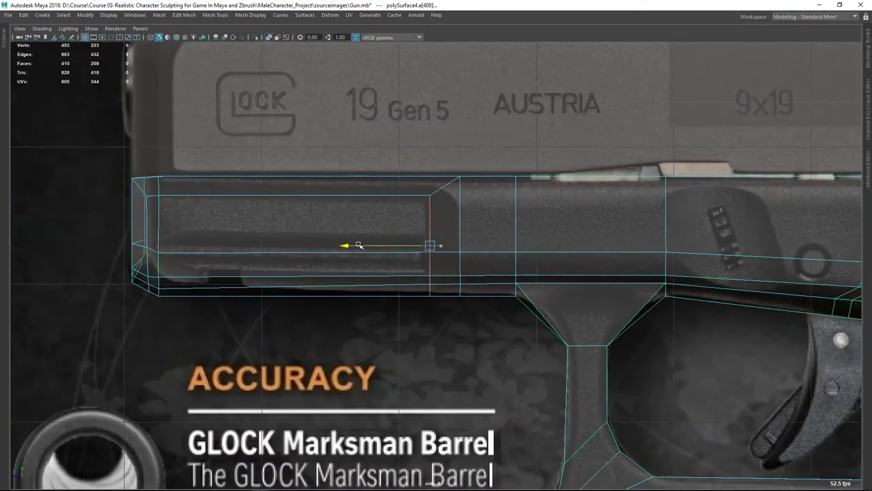
{"action": "key", "text": "q"}
{"action": "middle_click_drag", "start_coordinate": [361, 239], "coordinate": [395, 226], "text": "alt"}
{"action": "middle_click_drag", "start_coordinate": [482, 263], "coordinate": [479, 258], "text": "alt"}
Delete the extra edge loop running around the front end of the frame.
{"action": "key", "text": "space"}
{"action": "key", "text": "space"}
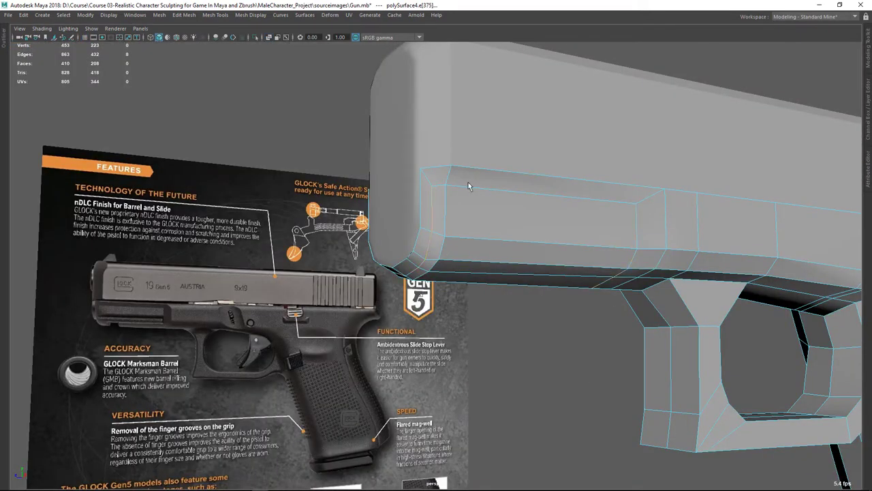
{"action": "mouse_move", "coordinate": [431, 299]}
{"action": "left_mouse_down", "text": "alt"}
{"action": "mouse_move", "coordinate": [471, 302]}
{"action": "mouse_move", "coordinate": [439, 294]}
{"action": "left_mouse_up", "text": "alt"}
{"action": "right_click_drag", "start_coordinate": [470, 218], "coordinate": [428, 238], "text": "shift"}
{"action": "left_click_drag", "start_coordinate": [362, 279], "coordinate": [459, 289], "text": "alt"}
Isolate the frame and use Multi-Cut to add an edge from the inset's upper front corner across the front rim.
{"action": "right_click_drag", "start_coordinate": [448, 220], "coordinate": [538, 148]}
{"action": "key", "text": "ctrl+1"}
{"action": "left_click_drag", "start_coordinate": [442, 265], "coordinate": [507, 316], "text": "alt"}
{"action": "right_click_drag", "start_coordinate": [474, 211], "coordinate": [458, 235], "text": "shift"}
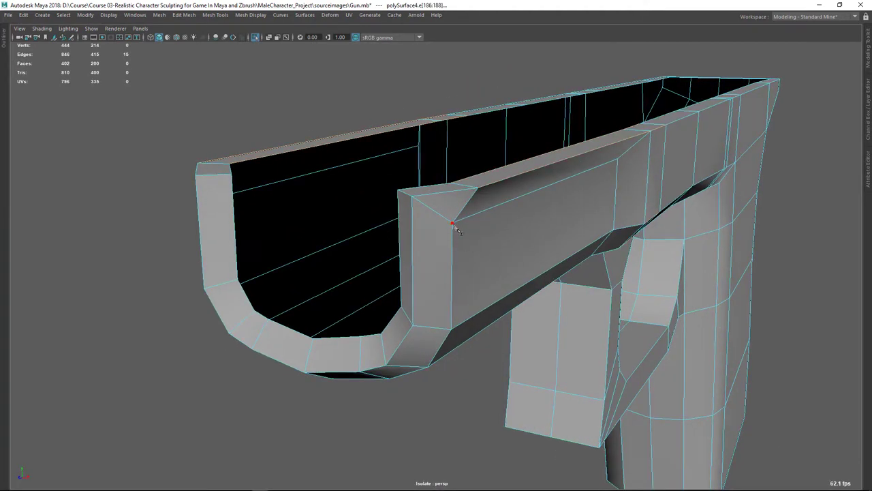
{"action": "left_click_drag", "start_coordinate": [401, 244], "coordinate": [590, 219], "text": "alt"}
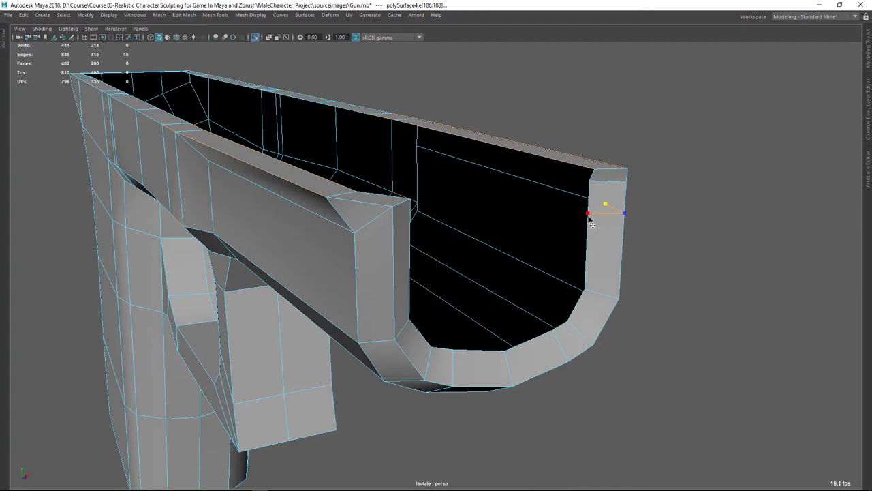
{"action": "right_click", "coordinate": [605, 238]}
{"action": "left_click_drag", "start_coordinate": [694, 266], "coordinate": [603, 260], "text": "alt"}
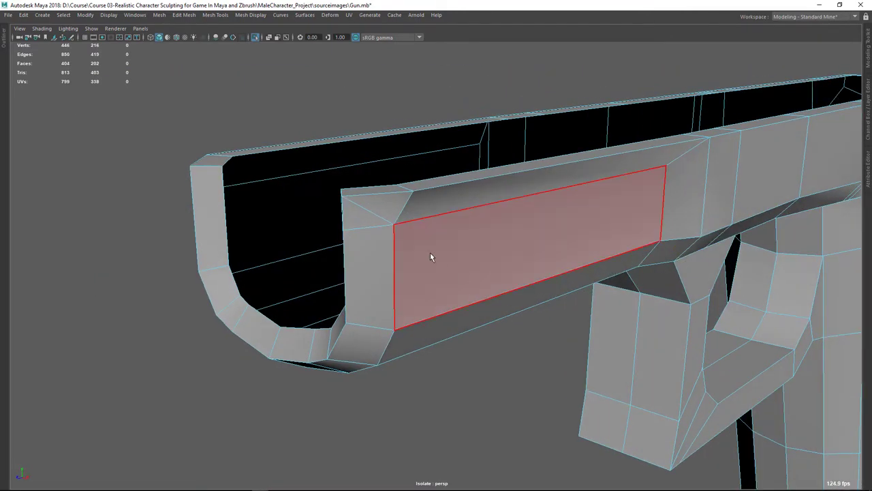
Delete the diagonal edge at the inset's upper front corner above the new cut.
{"action": "left_click_drag", "start_coordinate": [430, 257], "coordinate": [440, 243], "text": "alt"}
{"action": "left_click_drag", "start_coordinate": [425, 213], "coordinate": [477, 203], "text": "alt"}
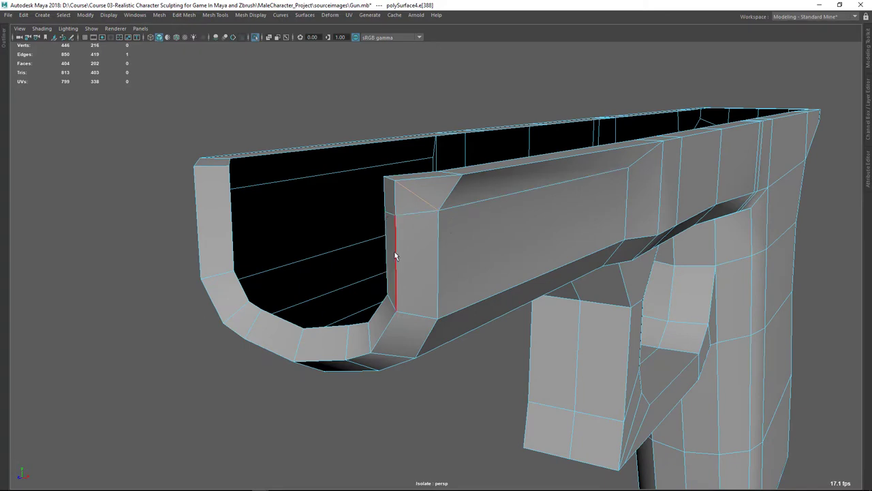
{"action": "key", "text": "ctrl+Delete"}
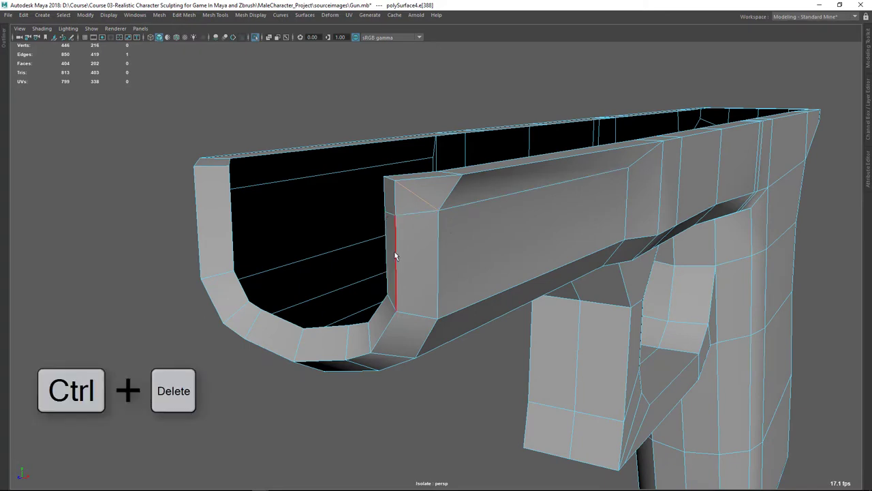
{"action": "left_click_drag", "start_coordinate": [395, 276], "coordinate": [438, 184], "text": "alt"}
Cut a matching edge across the front rim on the opposite side of the frame and delete its diagonal corner edge.
{"action": "right_click_drag", "start_coordinate": [439, 185], "coordinate": [493, 156]}
{"action": "right_click_drag", "start_coordinate": [468, 202], "coordinate": [412, 205], "text": "shift"}
{"action": "left_click", "coordinate": [414, 234]}
{"action": "left_click_drag", "start_coordinate": [414, 234], "coordinate": [273, 221], "text": "alt"}
{"action": "left_click", "coordinate": [255, 213]}
{"action": "key", "text": "q"}
{"action": "left_click_drag", "start_coordinate": [375, 223], "coordinate": [446, 227], "text": "alt"}
{"action": "left_click", "coordinate": [491, 240]}
{"action": "right_click_drag", "start_coordinate": [569, 177], "coordinate": [464, 218], "text": "shift"}
{"action": "right_click_drag", "start_coordinate": [515, 195], "coordinate": [515, 195], "text": "shift"}
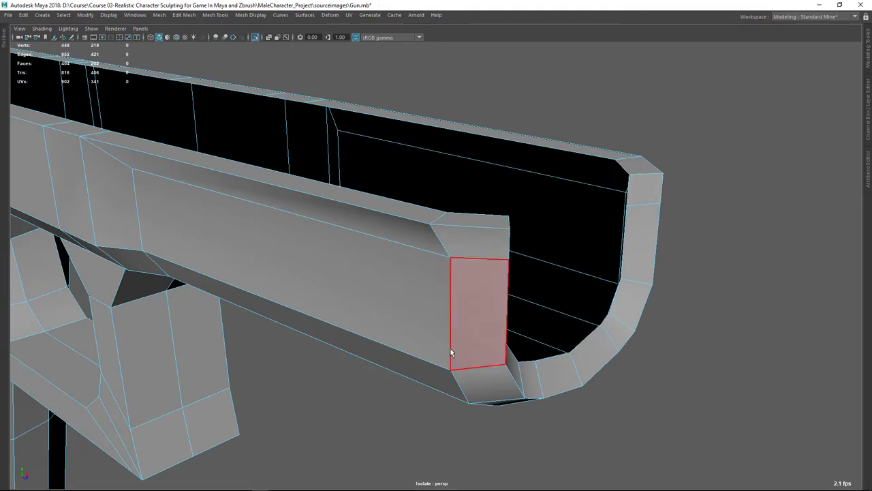
Show the whole gun again and inspect the slide and frame with the smooth mesh preview.
{"action": "left_click_drag", "start_coordinate": [596, 130], "coordinate": [362, 211], "text": "alt"}
{"action": "left_click", "coordinate": [426, 286]}
{"action": "key", "text": "ctrl+1"}
{"action": "left_click_drag", "start_coordinate": [412, 360], "coordinate": [534, 323], "text": "alt"}
{"action": "left_click", "coordinate": [430, 140], "text": "shift"}
{"action": "key", "text": "3"}
{"action": "left_click", "coordinate": [528, 316]}
{"action": "left_click_drag", "start_coordinate": [609, 304], "coordinate": [482, 292], "text": "alt"}
{"action": "right_click_drag", "start_coordinate": [482, 291], "coordinate": [524, 221], "text": "alt"}
{"action": "left_click_drag", "start_coordinate": [524, 221], "coordinate": [556, 202], "text": "alt"}
Turn off the smooth mesh preview on the slide and frame.
{"action": "left_click", "coordinate": [472, 262]}
{"action": "left_click", "coordinate": [498, 204]}
{"action": "key", "text": "1"}
{"action": "left_click", "coordinate": [523, 265]}
{"action": "key", "text": "1"}
{"action": "left_click", "coordinate": [540, 347]}
{"action": "left_click_drag", "start_coordinate": [618, 314], "coordinate": [418, 293], "text": "alt"}
Delete the two closely spaced vertical edge loops on the frame above the rear of the trigger guard.
{"action": "left_click", "coordinate": [549, 251]}
{"action": "left_click_drag", "start_coordinate": [550, 251], "coordinate": [526, 259], "text": "alt"}
{"action": "right_click_drag", "start_coordinate": [526, 259], "coordinate": [560, 251], "text": "alt"}
{"action": "left_click_drag", "start_coordinate": [560, 251], "coordinate": [528, 259], "text": "alt"}
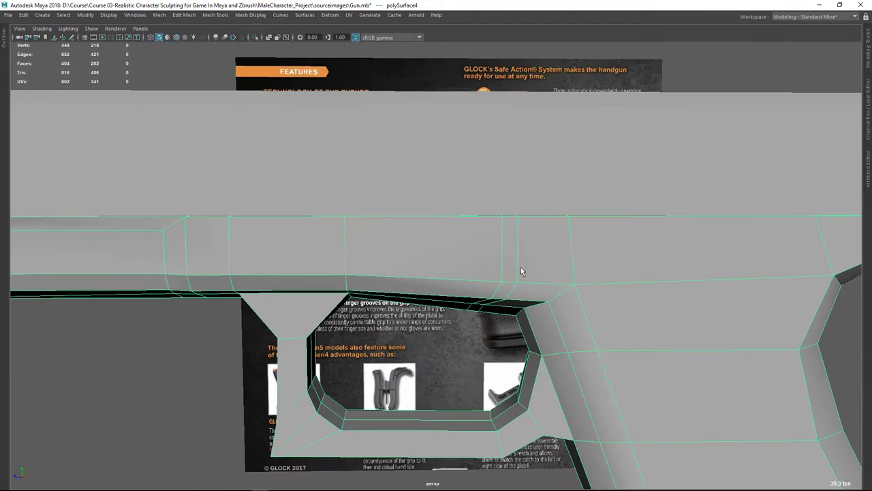
{"action": "right_click_drag", "start_coordinate": [521, 266], "coordinate": [447, 275], "text": "alt"}
{"action": "right_click_drag", "start_coordinate": [532, 267], "coordinate": [521, 175]}
{"action": "left_click", "coordinate": [521, 175]}
{"action": "left_click", "coordinate": [519, 241]}
{"action": "left_click", "coordinate": [521, 191]}
{"action": "left_click", "coordinate": [521, 269]}
{"action": "key", "text": "F10"}
{"action": "double_click", "coordinate": [501, 259]}
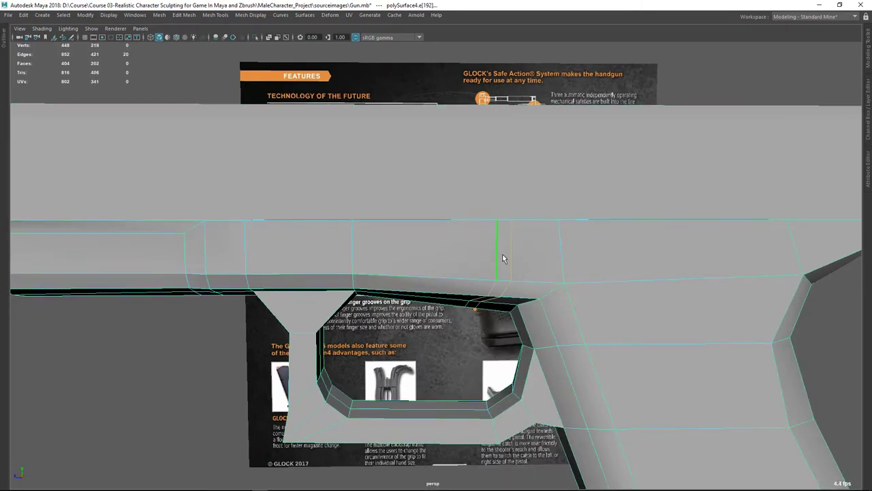
{"action": "double_click", "coordinate": [495, 257], "text": "shift"}
{"action": "right_click_drag", "start_coordinate": [598, 225], "coordinate": [501, 327], "text": "shift"}
{"action": "left_click_drag", "start_coordinate": [501, 327], "coordinate": [473, 285], "text": "alt"}
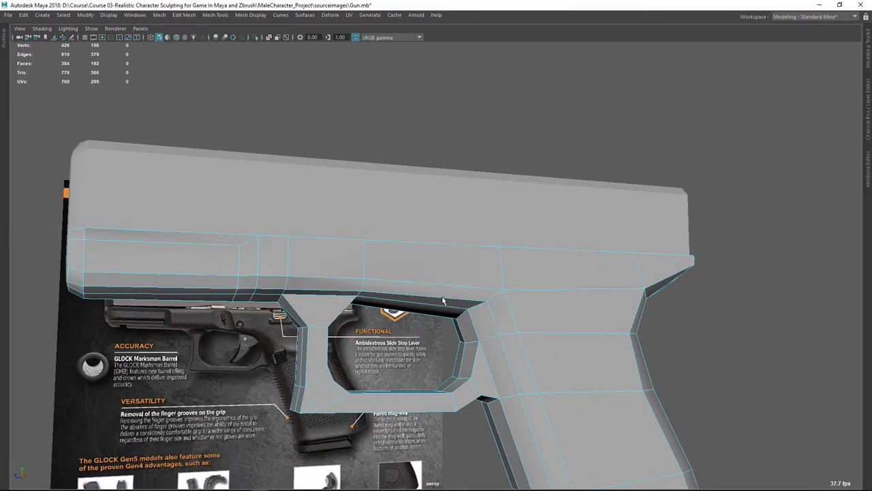
Preview the slide and frame as smoothed meshes and compare them with the side reference image.
{"action": "right_click_drag", "start_coordinate": [450, 316], "coordinate": [469, 309], "text": "alt"}
{"action": "right_click_drag", "start_coordinate": [441, 220], "coordinate": [597, 173]}
{"action": "left_click", "coordinate": [475, 198], "text": "shift"}
{"action": "key", "text": "3"}
{"action": "left_click", "coordinate": [684, 78]}
{"action": "right_click_drag", "start_coordinate": [545, 225], "coordinate": [457, 237], "text": "alt"}
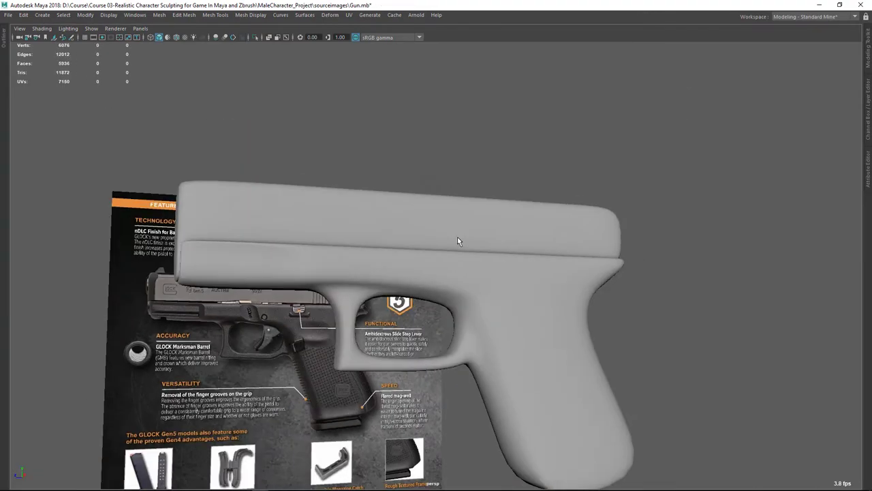
{"action": "left_click_drag", "start_coordinate": [457, 237], "coordinate": [444, 238], "text": "alt"}
{"action": "scroll", "coordinate": [445, 237], "scroll_direction": "down", "scroll_amount": 1}
{"action": "key", "text": "space"}
{"action": "key", "text": "space"}
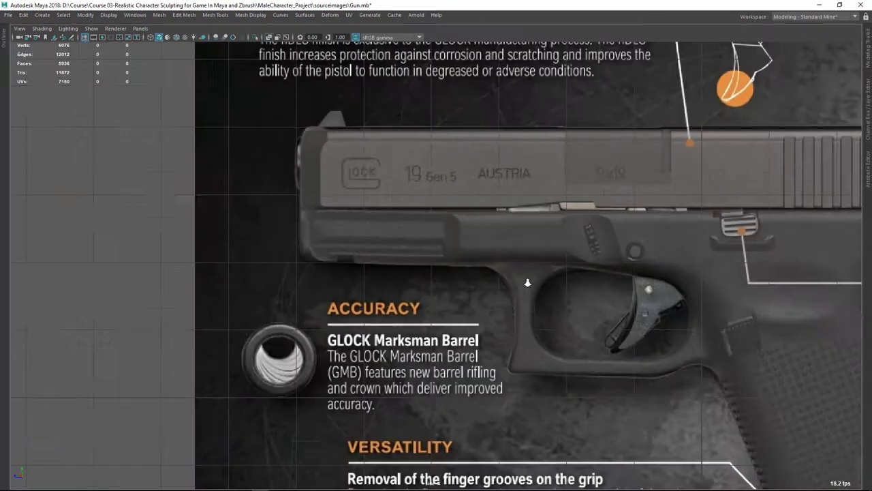
{"action": "left_click_drag", "start_coordinate": [627, 181], "coordinate": [412, 314], "text": "alt"}
{"action": "right_click_drag", "start_coordinate": [504, 361], "coordinate": [616, 403], "text": "alt"}
Turn off the smooth preview on the slide and frame and check the gun's front against the Glock 17 photo.
{"action": "left_click", "coordinate": [499, 296]}
{"action": "left_click", "coordinate": [501, 263], "text": "shift"}
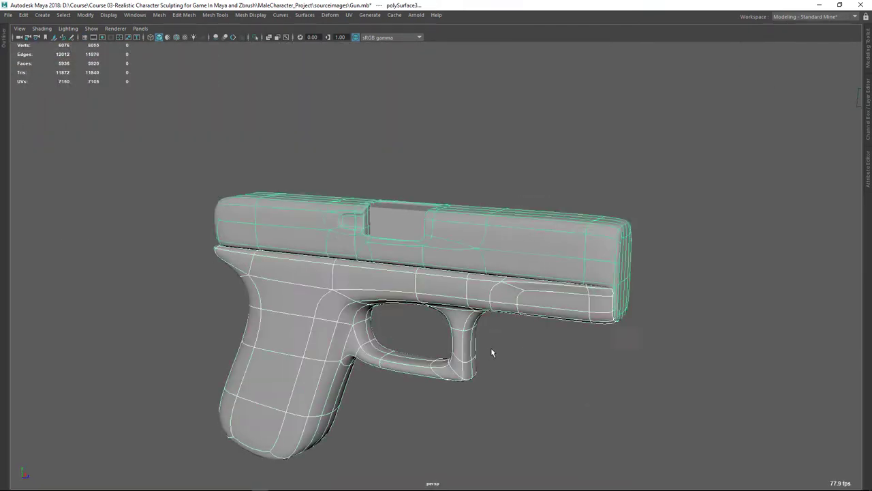
{"action": "key", "text": "1"}
{"action": "right_click_drag", "start_coordinate": [543, 368], "coordinate": [572, 376], "text": "alt"}
{"action": "scroll", "coordinate": [572, 375], "scroll_direction": "up", "scroll_amount": 3}
{"action": "left_click_drag", "start_coordinate": [490, 358], "coordinate": [581, 366], "text": "alt"}
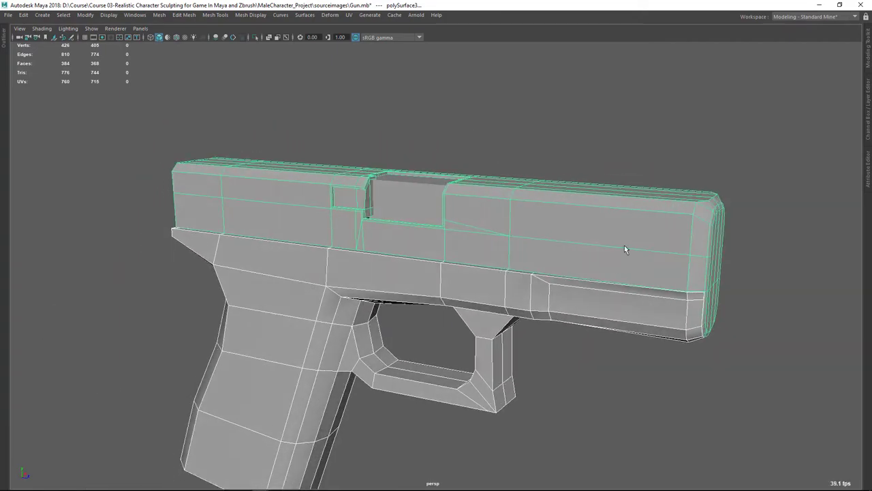
{"action": "left_click_drag", "start_coordinate": [625, 249], "coordinate": [433, 335], "text": "alt"}
{"action": "middle_click_drag", "start_coordinate": [436, 338], "coordinate": [434, 352], "text": "alt"}
{"action": "key", "text": "alt+Tab"}
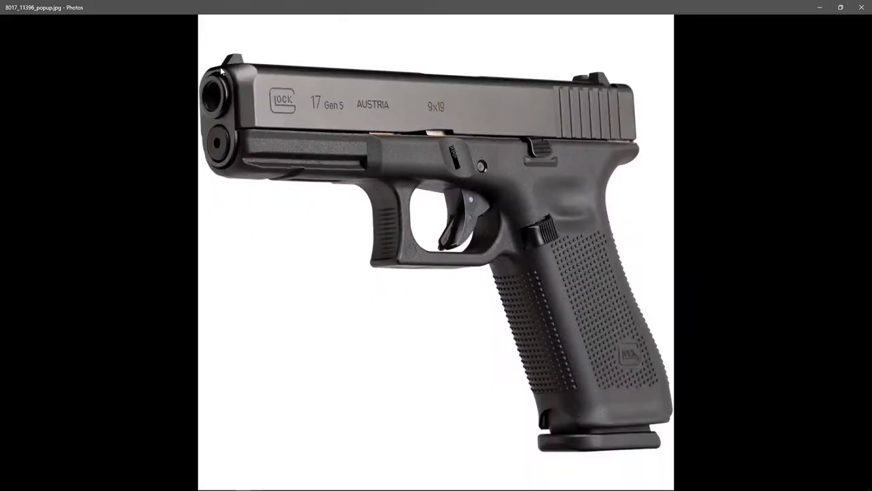
{"action": "key", "text": "alt+Tab"}
{"action": "scroll", "coordinate": [497, 201], "scroll_direction": "up", "scroll_amount": 3}
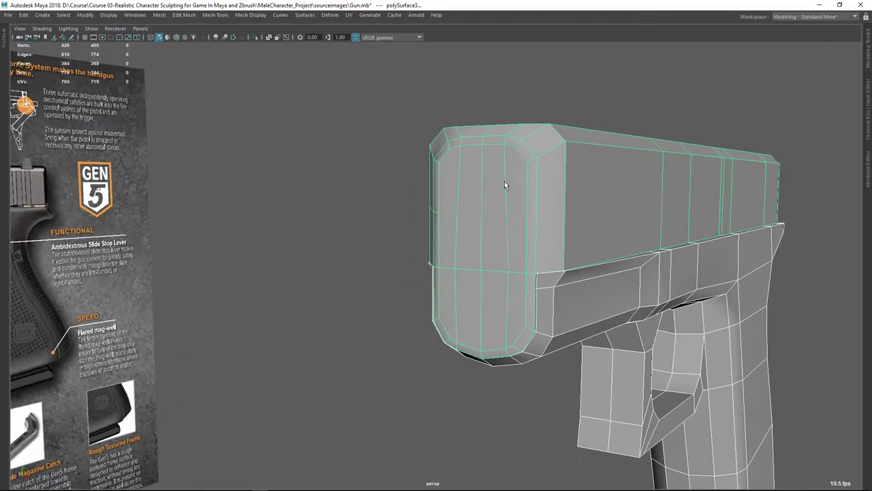
Lower the outer ends of the bevelled upper corners on the slide's front face, moving both sides together.
{"action": "left_click_drag", "start_coordinate": [504, 182], "coordinate": [491, 213], "text": "alt"}
{"action": "right_click_drag", "start_coordinate": [491, 213], "coordinate": [486, 239]}
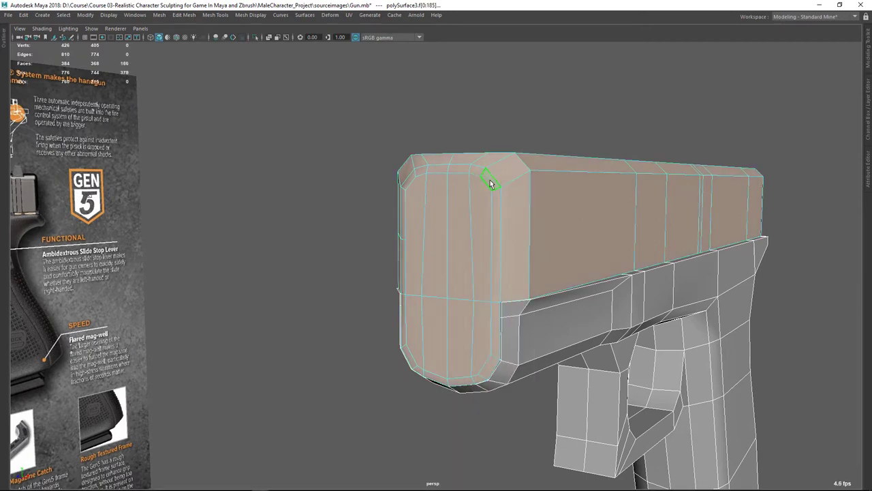
{"action": "left_click", "coordinate": [490, 181]}
{"action": "left_click", "coordinate": [406, 177], "text": "shift"}
{"action": "left_click_drag", "start_coordinate": [442, 215], "coordinate": [358, 258], "text": "alt"}
{"action": "right_click_drag", "start_coordinate": [391, 231], "coordinate": [395, 214]}
{"action": "left_click", "coordinate": [426, 221]}
{"action": "left_click", "coordinate": [476, 222]}
{"action": "key", "text": "w"}
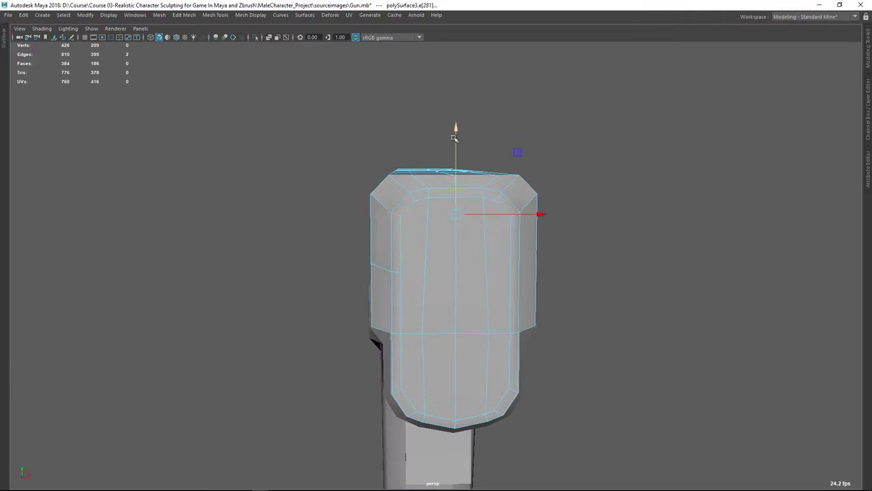
Select the two diagonal edges at the front face's upper inner corners and scale them apart sideways.
{"action": "key", "text": "q"}
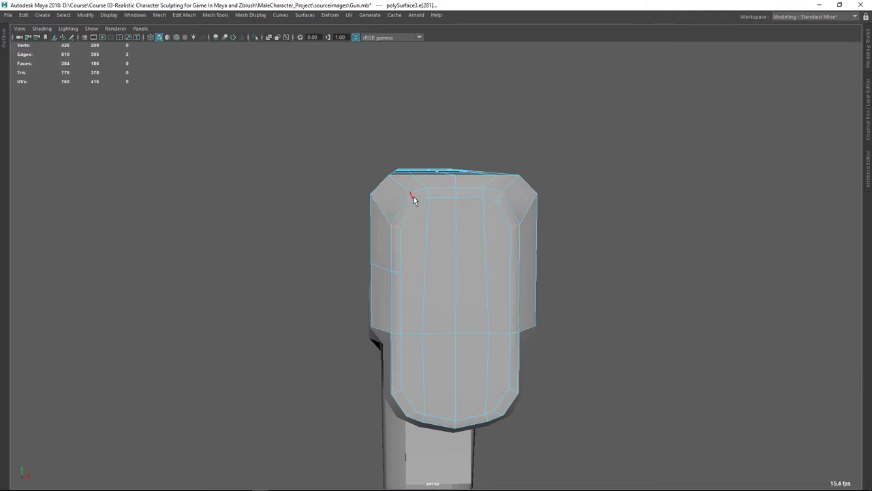
{"action": "left_click", "coordinate": [501, 199], "text": "shift"}
{"action": "key", "text": "w"}
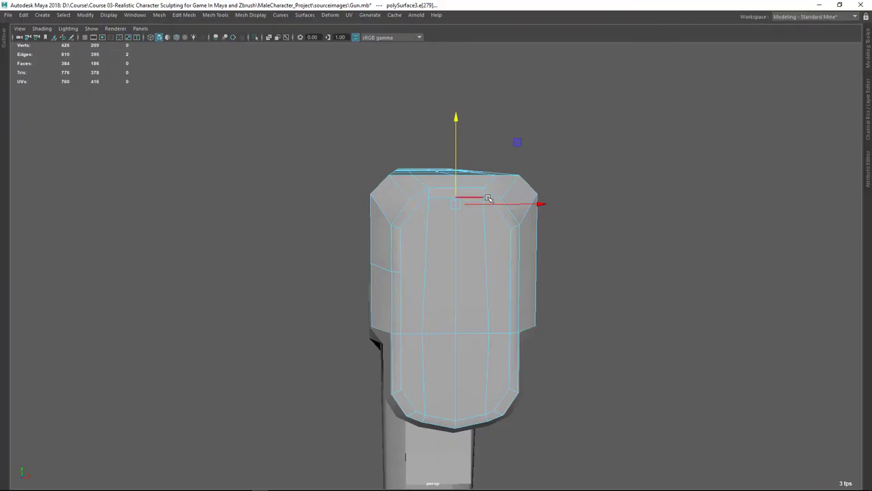
{"action": "middle_click_drag", "start_coordinate": [506, 231], "coordinate": [488, 203], "text": "alt"}
{"action": "key", "text": "e"}
{"action": "key", "text": "r"}
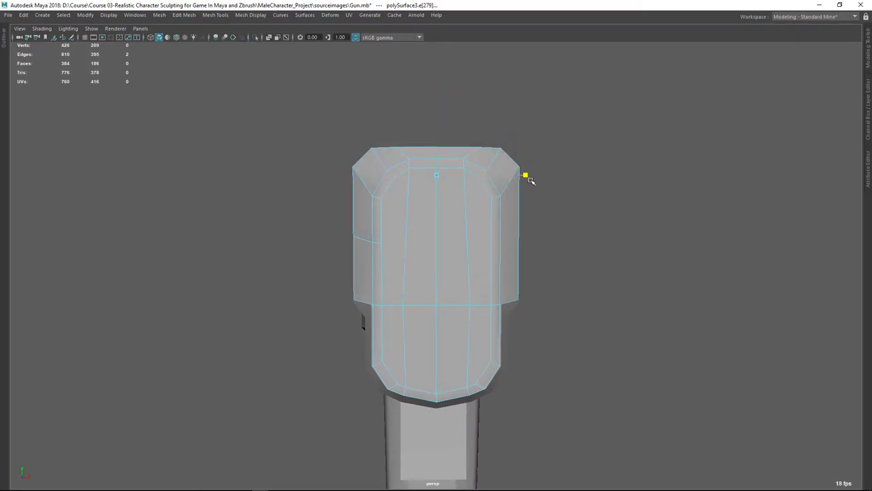
Inspect the slide's front end from several angles and compare its rounding with the reference photo.
{"action": "right_click_drag", "start_coordinate": [603, 227], "coordinate": [354, 223], "text": "alt"}
{"action": "left_click_drag", "start_coordinate": [354, 223], "coordinate": [415, 259], "text": "alt"}
{"action": "middle_click_drag", "start_coordinate": [415, 258], "coordinate": [306, 224], "text": "alt"}
{"action": "right_click_drag", "start_coordinate": [306, 224], "coordinate": [364, 307], "text": "alt"}
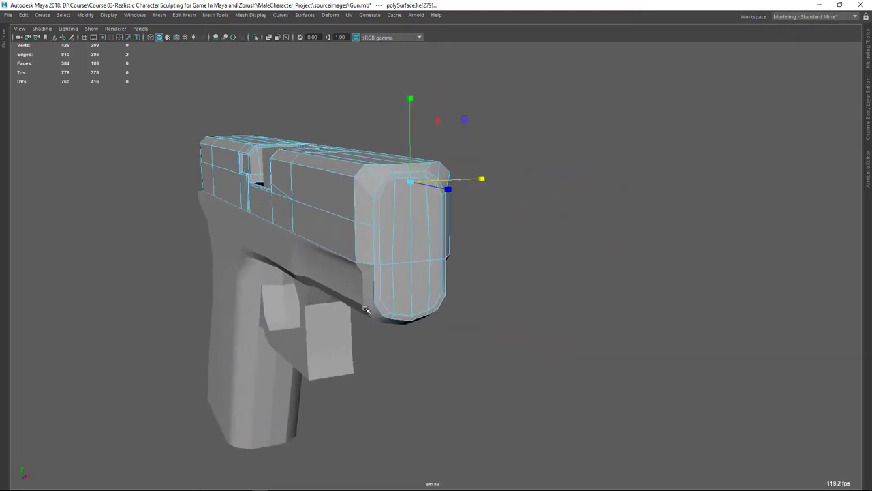
{"action": "key", "text": "alt+Tab"}
{"action": "key", "text": "alt+Tab"}
{"action": "left_click_drag", "start_coordinate": [448, 308], "coordinate": [345, 288], "text": "alt"}
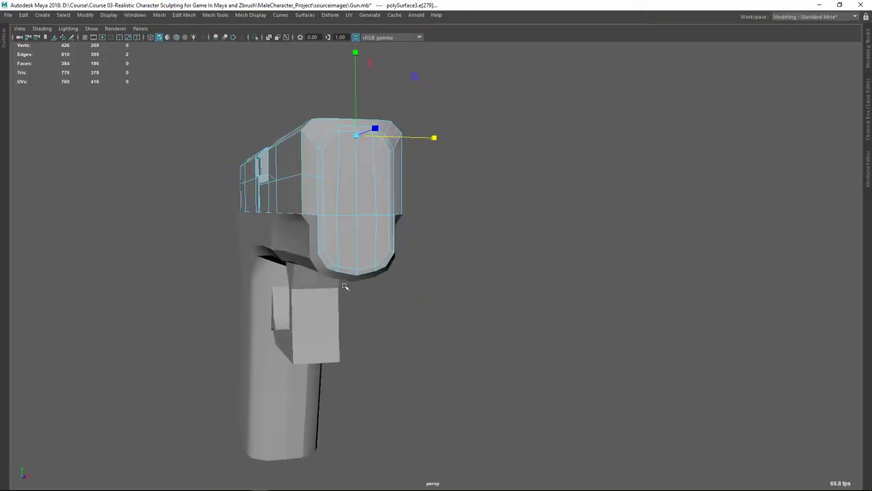
{"action": "middle_click_drag", "start_coordinate": [345, 288], "coordinate": [399, 283], "text": "alt"}
{"action": "right_click_drag", "start_coordinate": [400, 283], "coordinate": [426, 337], "text": "alt"}
{"action": "right_click_drag", "start_coordinate": [402, 273], "coordinate": [404, 275], "text": "alt"}
Isolate the slide and raise the vertices of both lower corners on its front face slightly.
{"action": "right_click_drag", "start_coordinate": [374, 189], "coordinate": [474, 128]}
{"action": "key", "text": "ctrl+1"}
{"action": "mouse_move", "coordinate": [479, 250]}
{"action": "left_mouse_down", "text": "alt"}
{"action": "mouse_move", "coordinate": [518, 243]}
{"action": "mouse_move", "coordinate": [486, 251]}
{"action": "left_mouse_up", "text": "alt"}
{"action": "right_click_drag", "start_coordinate": [429, 220], "coordinate": [386, 220]}
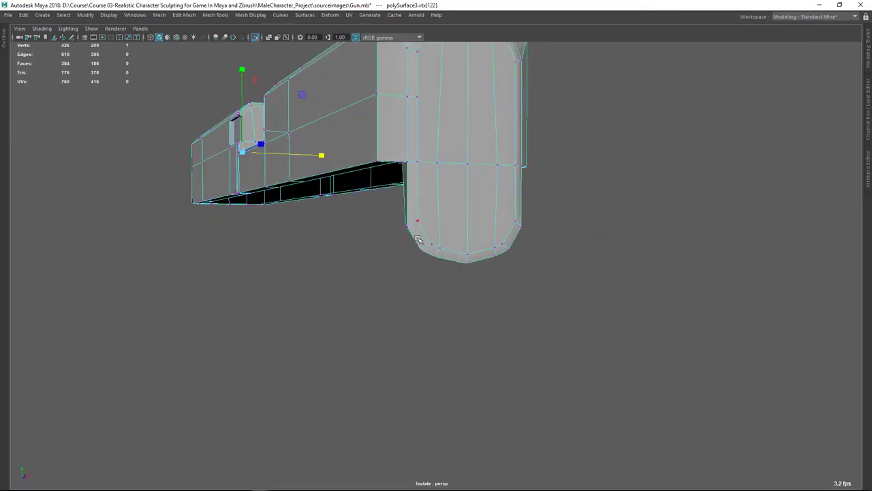
{"action": "left_click_drag", "start_coordinate": [418, 239], "coordinate": [386, 250], "text": "alt"}
{"action": "left_click_drag", "start_coordinate": [326, 325], "coordinate": [361, 280]}
{"action": "left_click_drag", "start_coordinate": [401, 315], "coordinate": [400, 315], "text": "shift"}
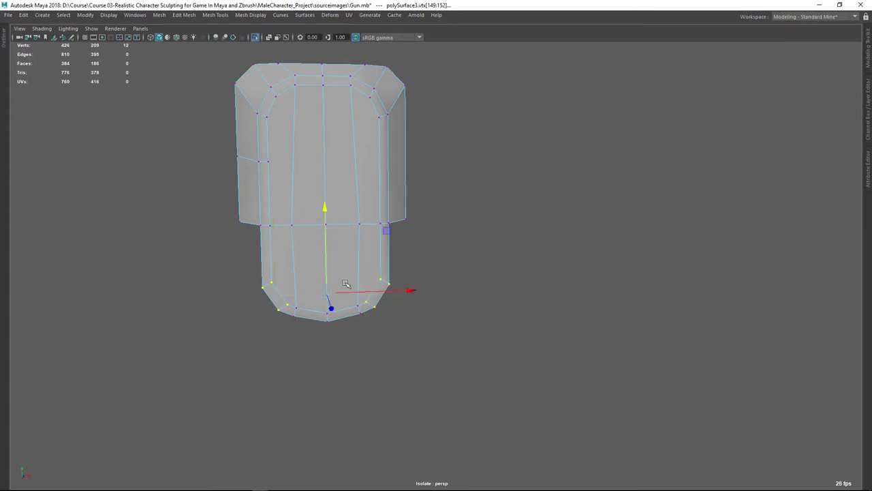
{"action": "left_click_drag", "start_coordinate": [329, 225], "coordinate": [326, 204]}
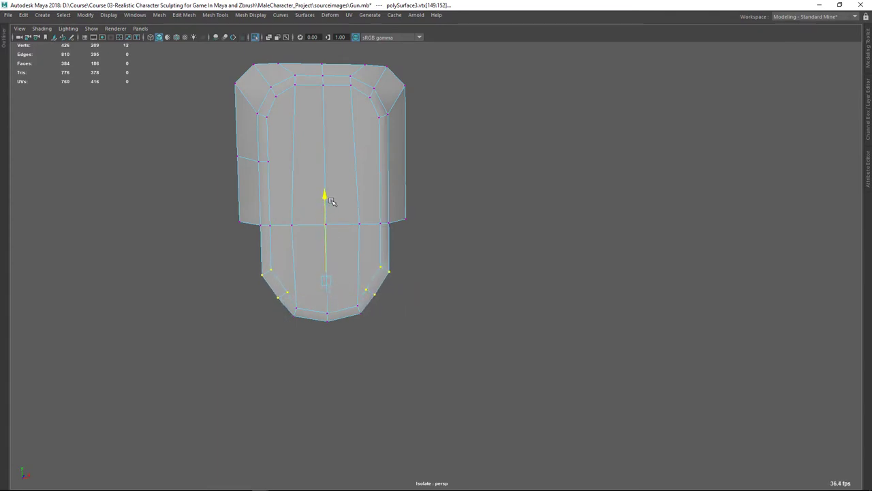
Spread only the lowest of these corner vertices outward to round the slide's lower front, and show the whole gun again.
{"action": "left_click_drag", "start_coordinate": [279, 281], "coordinate": [279, 280], "text": "ctrl"}
{"action": "left_click_drag", "start_coordinate": [413, 278], "coordinate": [408, 292], "text": "ctrl"}
{"action": "key", "text": "4"}
{"action": "key", "text": "5"}
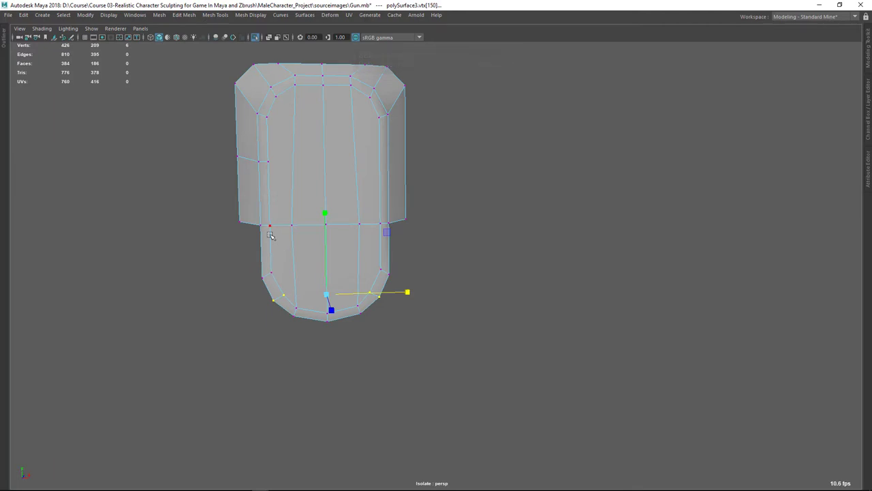
{"action": "right_click_drag", "start_coordinate": [321, 317], "coordinate": [329, 315], "text": "alt"}
{"action": "right_click_drag", "start_coordinate": [312, 240], "coordinate": [415, 135]}
{"action": "left_click", "coordinate": [480, 160]}
{"action": "key", "text": "ctrl+1"}
Select the frame and examine how its front rim fits around the slide's lower front end.
{"action": "right_click_drag", "start_coordinate": [538, 276], "coordinate": [320, 286], "text": "alt"}
{"action": "left_click_drag", "start_coordinate": [320, 287], "coordinate": [371, 290], "text": "alt"}
{"action": "right_click_drag", "start_coordinate": [371, 290], "coordinate": [401, 261], "text": "alt"}
{"action": "left_click", "coordinate": [402, 248]}
{"action": "middle_click_drag", "start_coordinate": [401, 248], "coordinate": [397, 263], "text": "alt"}
{"action": "right_click_drag", "start_coordinate": [341, 271], "coordinate": [360, 267], "text": "alt"}
{"action": "middle_click_drag", "start_coordinate": [379, 256], "coordinate": [360, 264], "text": "alt"}
{"action": "scroll", "coordinate": [360, 264], "scroll_direction": "up", "scroll_amount": 1}
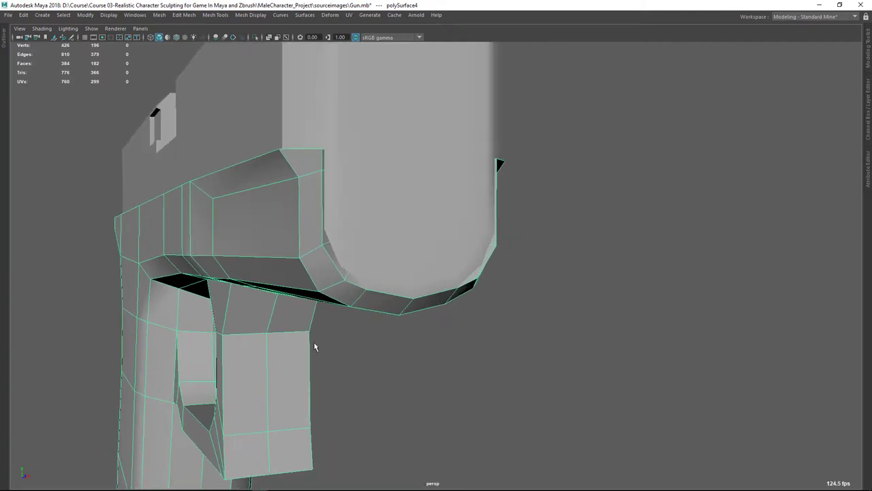
{"action": "left_click_drag", "start_coordinate": [300, 286], "coordinate": [237, 286], "text": "alt"}
{"action": "middle_click_drag", "start_coordinate": [237, 286], "coordinate": [322, 292], "text": "alt"}
{"action": "left_click_drag", "start_coordinate": [322, 291], "coordinate": [372, 310], "text": "alt"}
{"action": "middle_click_drag", "start_coordinate": [371, 310], "coordinate": [270, 334], "text": "alt"}
Isolate the frame and slightly raise the cross edges at both lower corners of its front rim.
{"action": "key", "text": "ctrl+1"}
{"action": "right_click_drag", "start_coordinate": [239, 263], "coordinate": [204, 228]}
{"action": "left_click_drag", "start_coordinate": [222, 246], "coordinate": [256, 241], "text": "alt"}
{"action": "middle_click_drag", "start_coordinate": [256, 241], "coordinate": [285, 266], "text": "alt"}
{"action": "double_click", "coordinate": [179, 267]}
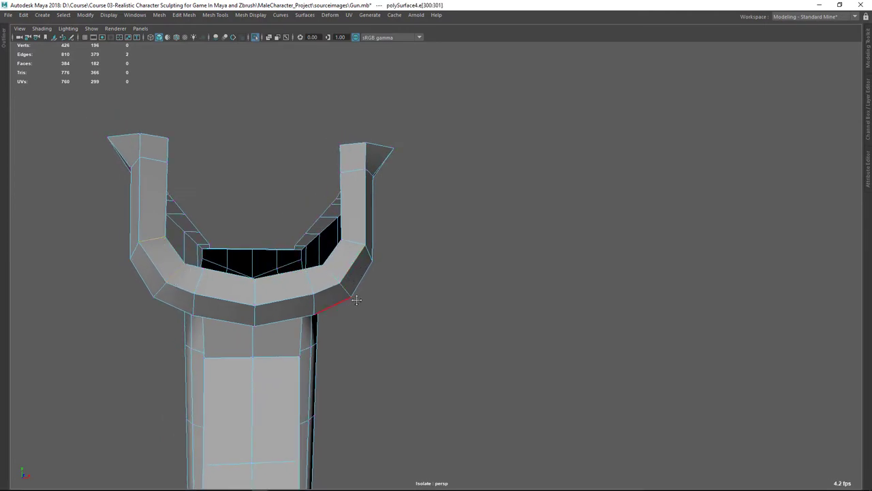
{"action": "left_click_drag", "start_coordinate": [356, 300], "coordinate": [387, 311], "text": "alt"}
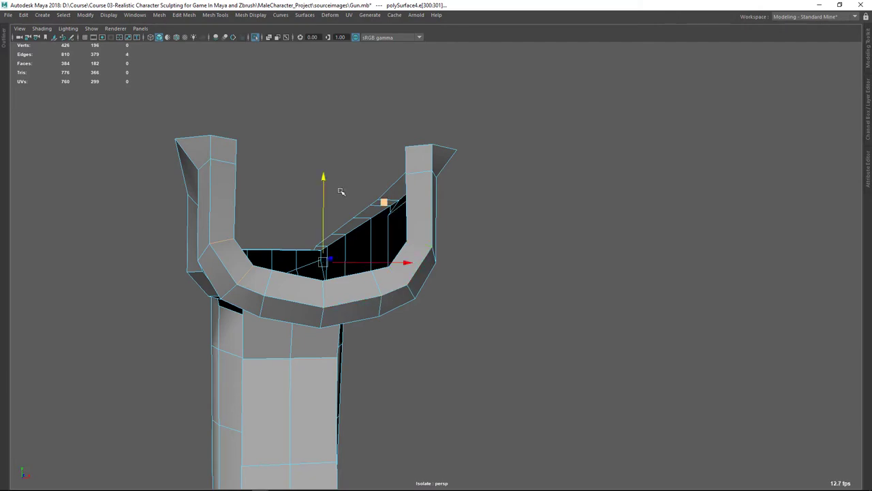
{"action": "left_click_drag", "start_coordinate": [325, 177], "coordinate": [325, 169]}
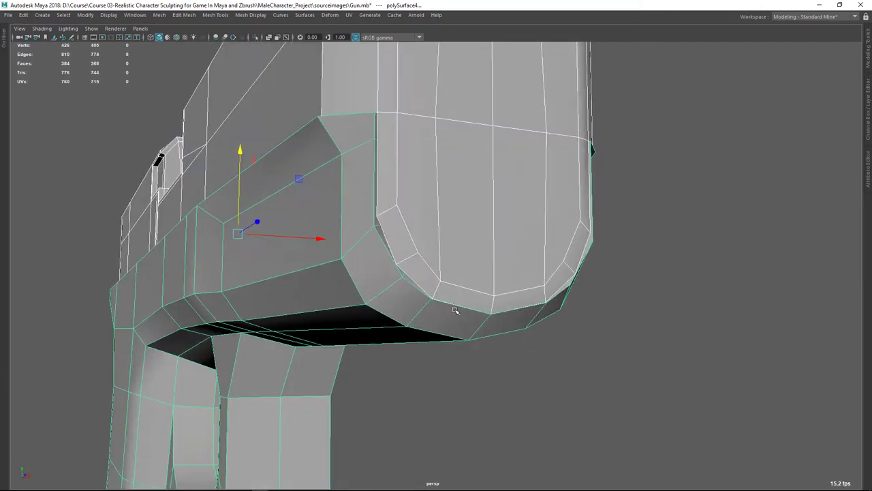
Inspect the fit between the frame's front rim and the slide from below and from the side.
{"action": "left_click_drag", "start_coordinate": [457, 308], "coordinate": [402, 289], "text": "alt"}
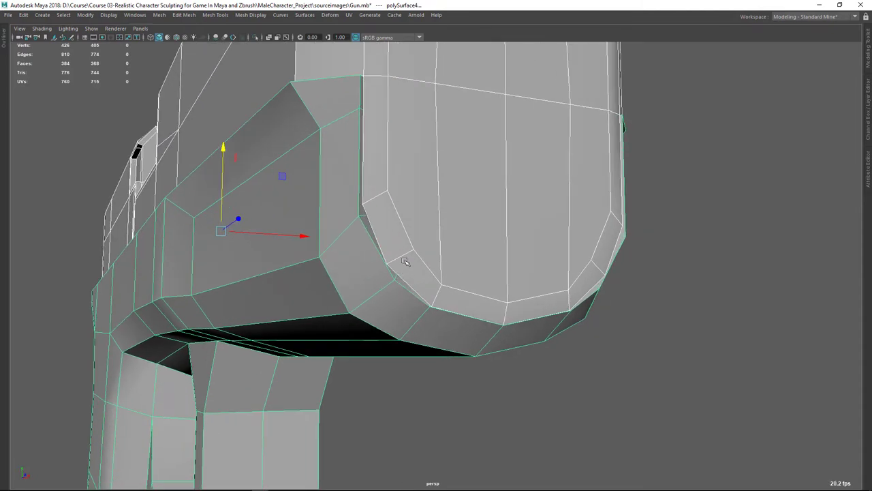
{"action": "right_click_drag", "start_coordinate": [424, 284], "coordinate": [370, 276], "text": "alt"}
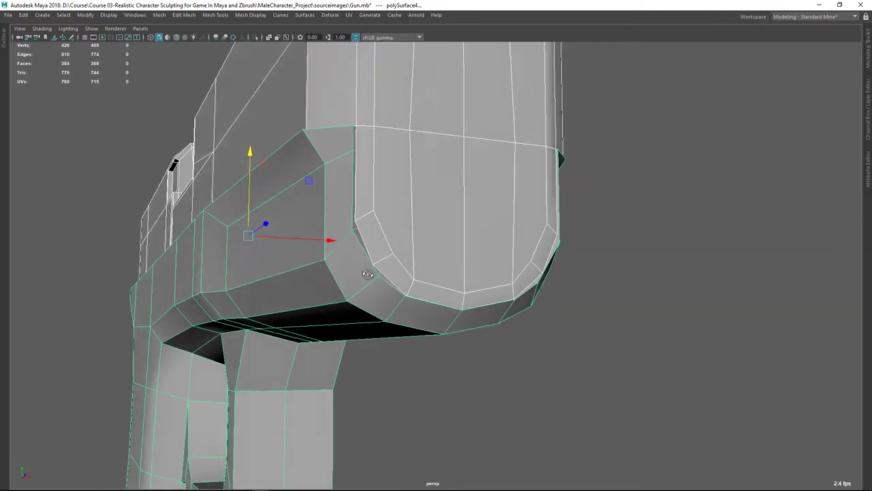
{"action": "left_click_drag", "start_coordinate": [449, 286], "coordinate": [362, 272], "text": "alt"}
{"action": "right_click_drag", "start_coordinate": [441, 318], "coordinate": [289, 260], "text": "alt"}
{"action": "left_click_drag", "start_coordinate": [289, 260], "coordinate": [448, 298], "text": "alt"}
{"action": "right_click_drag", "start_coordinate": [447, 297], "coordinate": [532, 275], "text": "alt"}
{"action": "middle_click_drag", "start_coordinate": [442, 339], "coordinate": [520, 333], "text": "alt"}
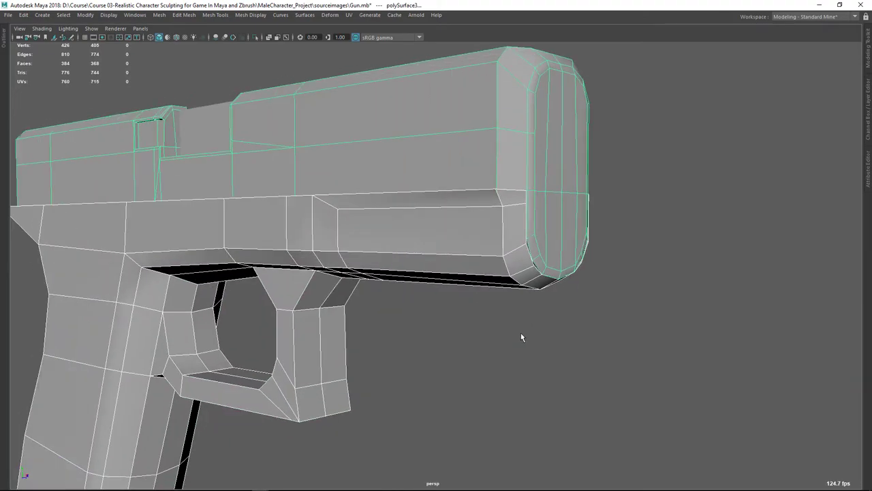
Examine the magazine base below the grip in the reference photo and in the side view.
{"action": "key", "text": "alt+Tab"}
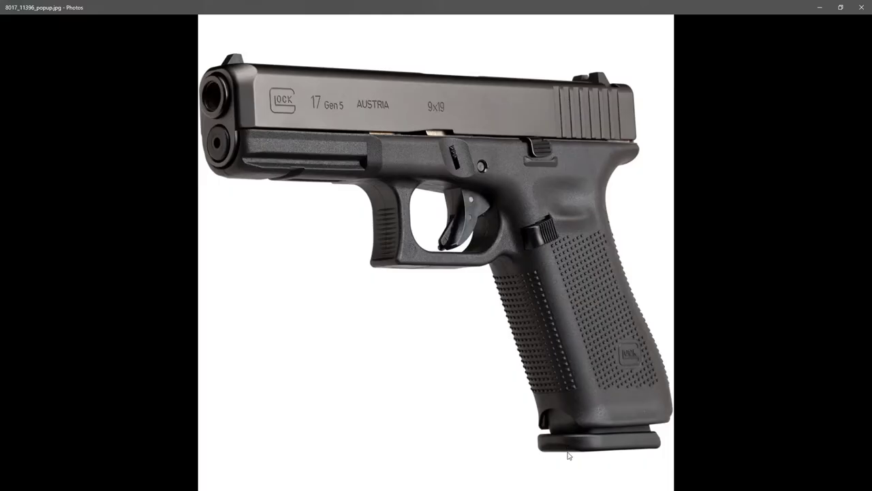
{"action": "key", "text": "alt+Tab"}
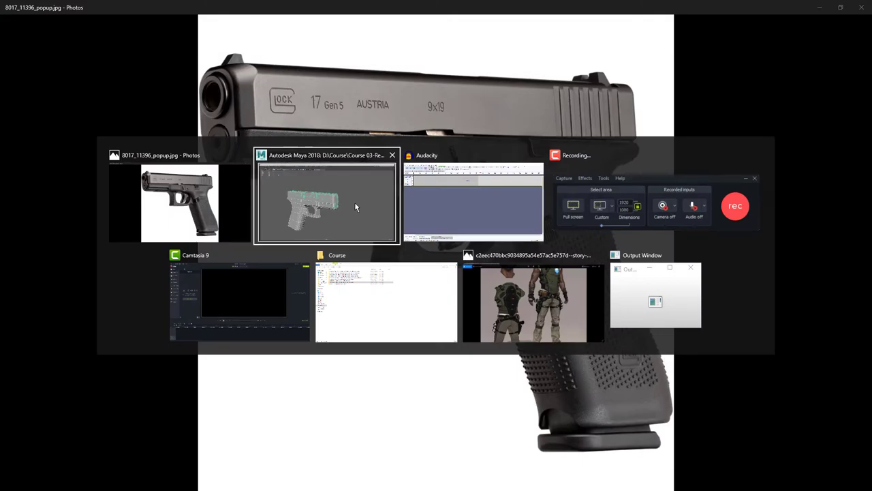
{"action": "key", "text": "space"}
{"action": "key", "text": "space"}
{"action": "scroll", "coordinate": [377, 191], "scroll_direction": "up", "scroll_amount": 6}
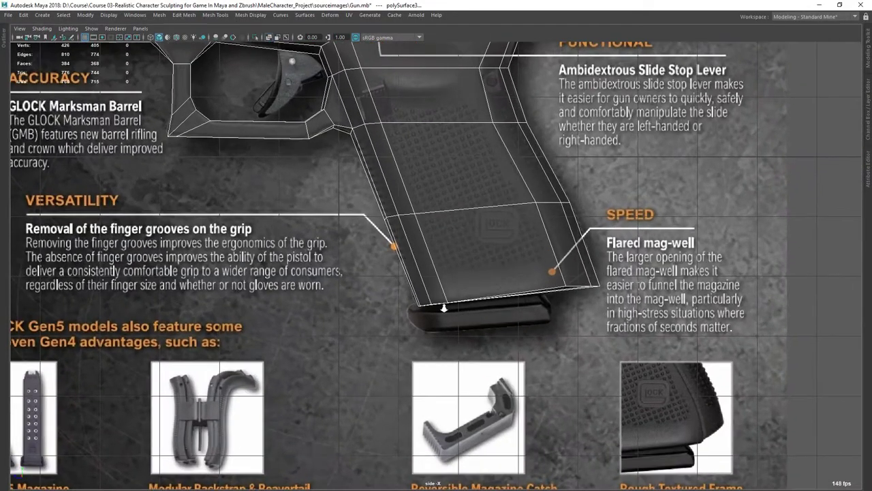
{"action": "scroll", "coordinate": [399, 296], "scroll_direction": "up", "scroll_amount": 3}
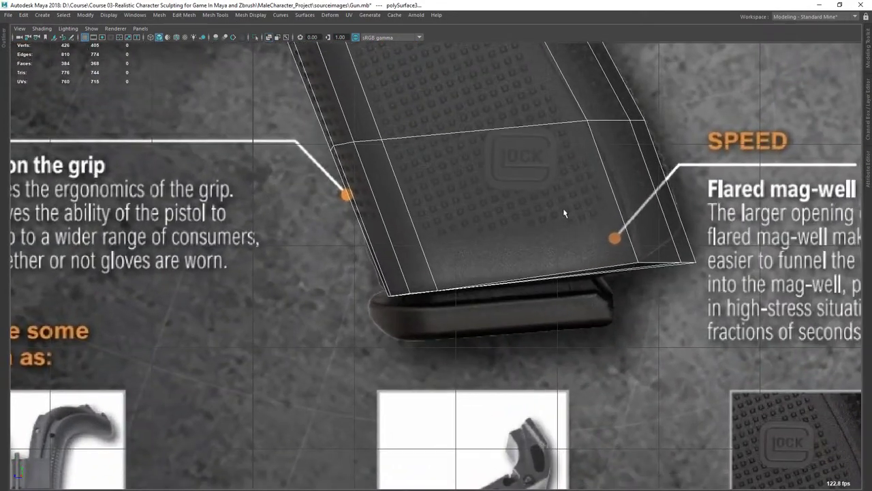
Duplicate the four faces on the underside of the grip to start the magazine base.
{"action": "key", "text": "space"}
{"action": "key", "text": "space"}
{"action": "left_click_drag", "start_coordinate": [539, 229], "coordinate": [306, 294], "text": "alt"}
{"action": "middle_click_drag", "start_coordinate": [579, 371], "coordinate": [296, 286], "text": "alt"}
{"action": "right_click_drag", "start_coordinate": [355, 219], "coordinate": [360, 244]}
{"action": "left_click", "coordinate": [360, 244]}
{"action": "left_click", "coordinate": [386, 280], "text": "shift"}
{"action": "left_click", "coordinate": [400, 299], "text": "shift"}
{"action": "key", "text": "space"}
{"action": "key", "text": "space"}
{"action": "middle_click_drag", "start_coordinate": [569, 356], "coordinate": [558, 349], "text": "alt"}
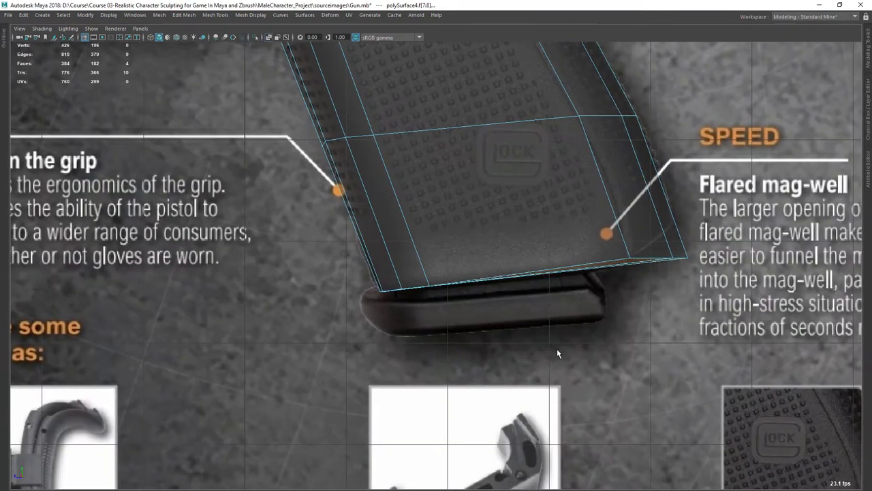
{"action": "scroll", "coordinate": [556, 353], "scroll_direction": "up", "scroll_amount": 2}
{"action": "right_click_drag", "start_coordinate": [508, 187], "coordinate": [485, 342], "text": "shift"}
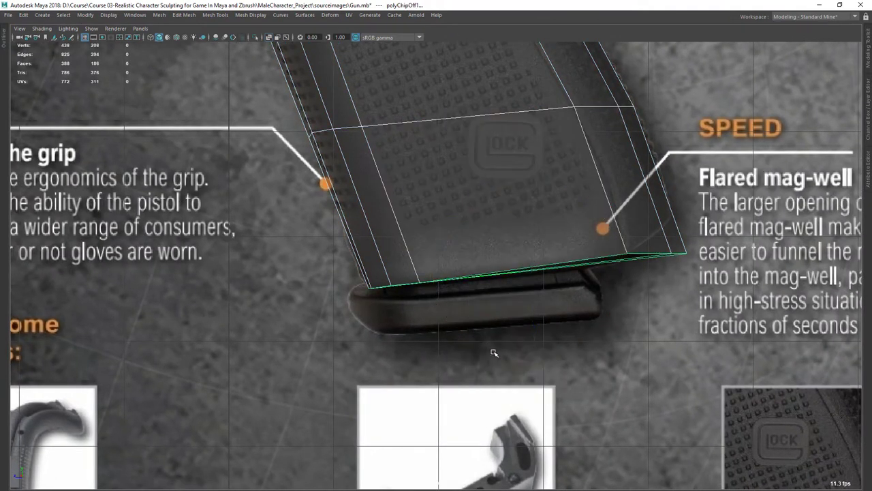
{"action": "middle_click_drag", "start_coordinate": [503, 295], "coordinate": [469, 273], "text": "alt"}
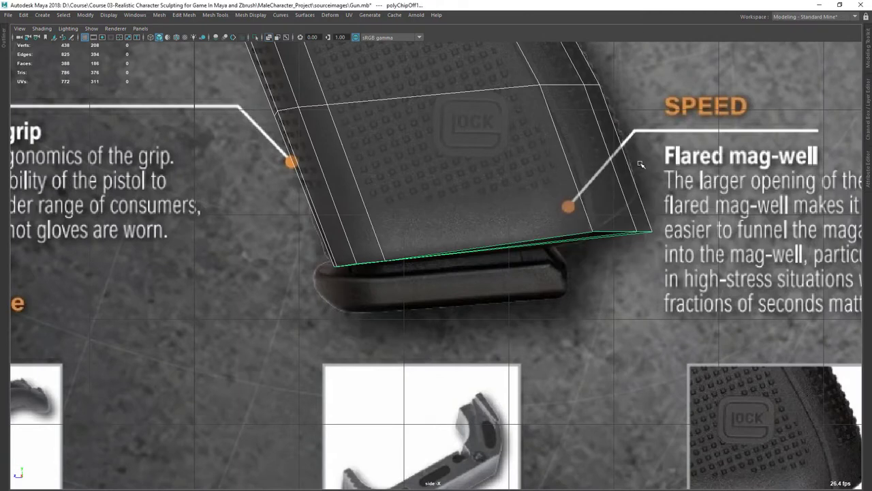
Extrude the duplicated faces under the grip inward with an offset of 0.17.
{"action": "key", "text": "space"}
{"action": "key", "text": "space"}
{"action": "left_click_drag", "start_coordinate": [617, 212], "coordinate": [609, 228], "text": "alt"}
{"action": "double_click", "coordinate": [461, 314]}
{"action": "left_click_drag", "start_coordinate": [461, 314], "coordinate": [473, 303], "text": "alt"}
{"action": "right_click_drag", "start_coordinate": [470, 221], "coordinate": [511, 204]}
{"action": "left_click_drag", "start_coordinate": [488, 279], "coordinate": [500, 313], "text": "alt"}
{"action": "key", "text": "space"}
{"action": "key", "text": "space"}
{"action": "middle_click_drag", "start_coordinate": [439, 303], "coordinate": [438, 295], "text": "alt"}
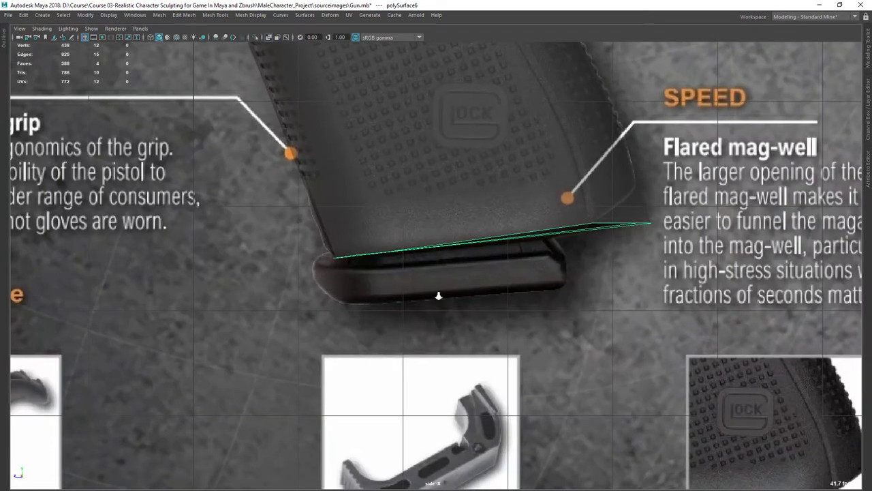
{"action": "scroll", "coordinate": [443, 303], "scroll_direction": "up", "scroll_amount": 2}
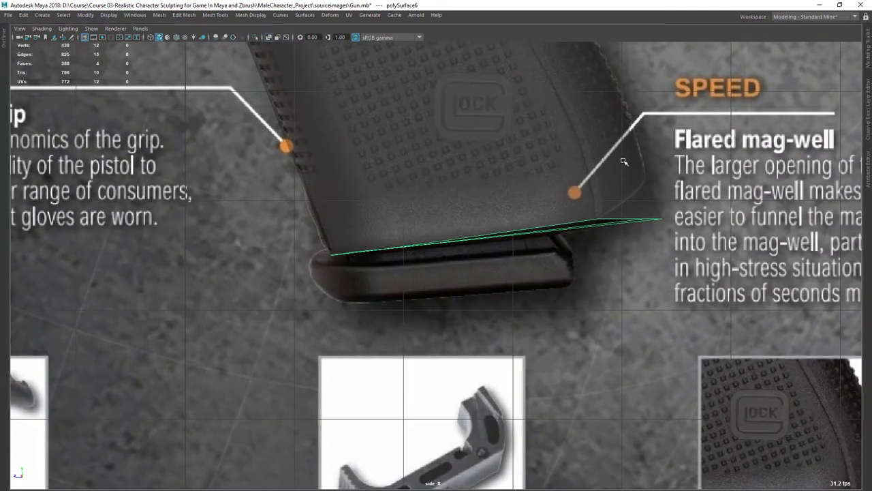
{"action": "key", "text": "space"}
{"action": "key", "text": "space"}
{"action": "left_click_drag", "start_coordinate": [598, 201], "coordinate": [547, 220], "text": "alt"}
{"action": "scroll", "coordinate": [542, 252], "scroll_direction": "up", "scroll_amount": 3}
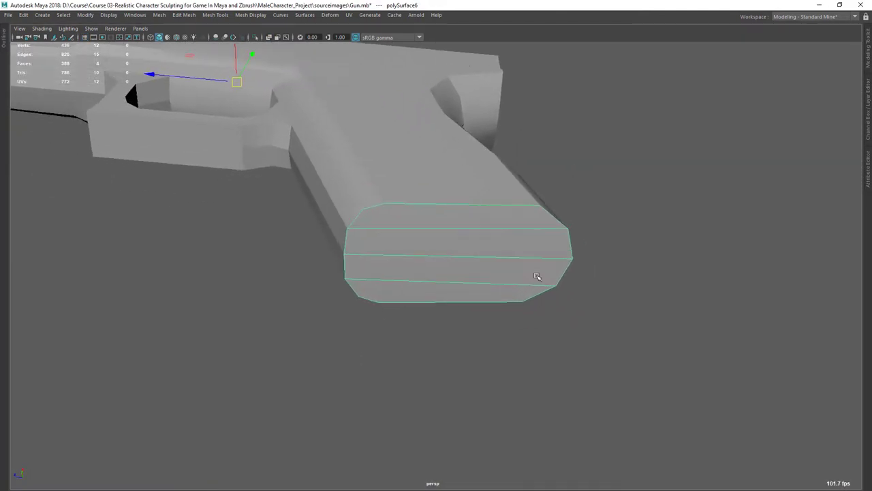
{"action": "right_click_drag", "start_coordinate": [474, 219], "coordinate": [462, 245], "text": "shift"}
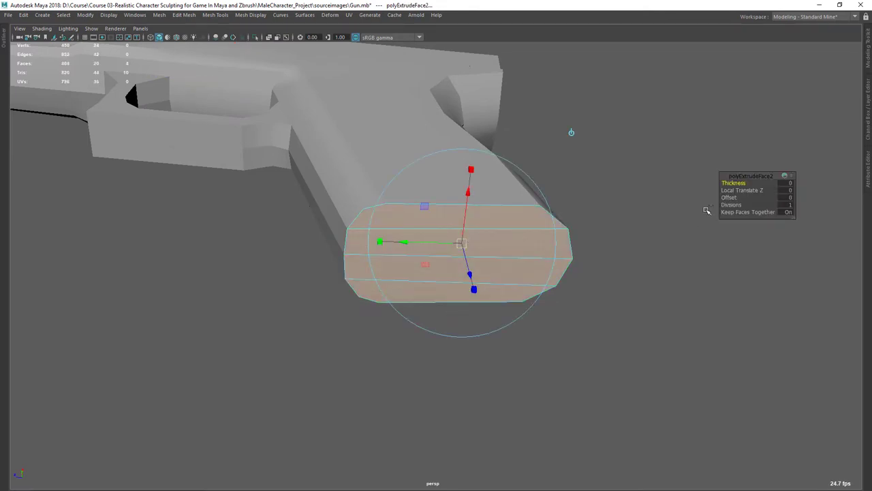
{"action": "left_click_drag", "start_coordinate": [729, 197], "coordinate": [738, 198]}
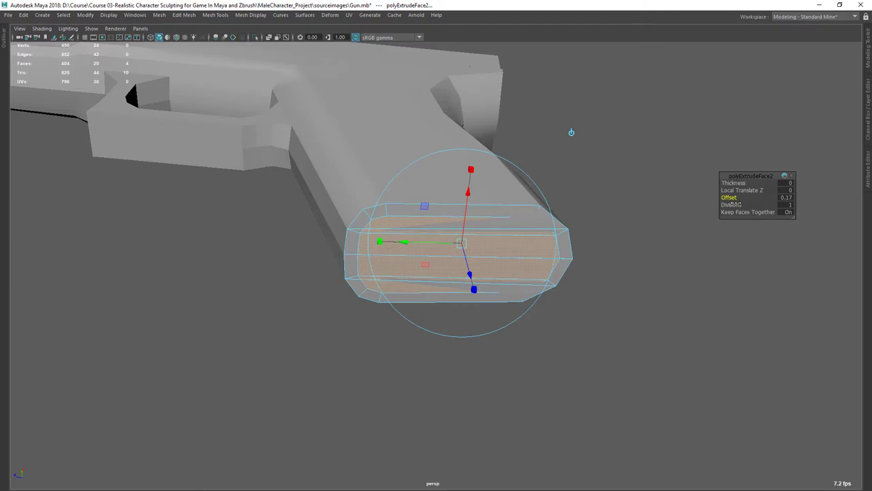
Extrude the inset faces downward to reach the upper edge of the magazine base in the side reference.
{"action": "right_click_drag", "start_coordinate": [502, 257], "coordinate": [505, 280], "text": "shift"}
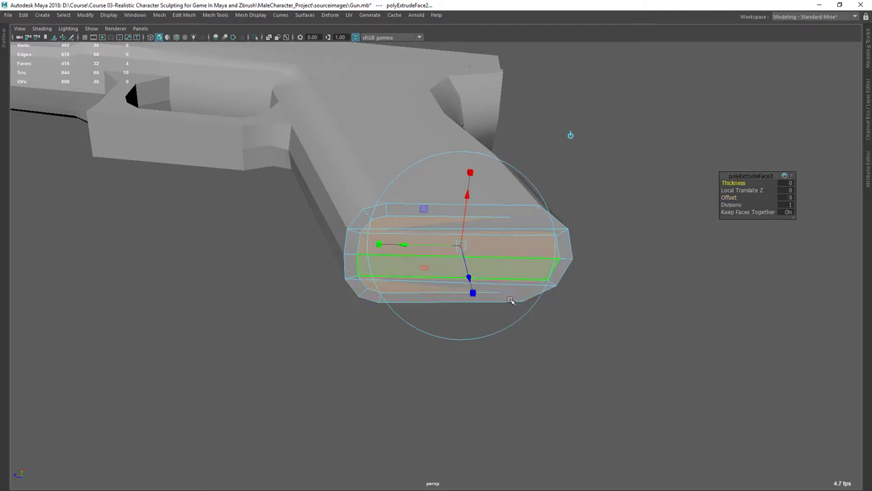
{"action": "left_click_drag", "start_coordinate": [516, 310], "coordinate": [523, 329], "text": "alt"}
{"action": "left_click_drag", "start_coordinate": [485, 383], "coordinate": [504, 399]}
{"action": "scroll", "coordinate": [599, 384], "scroll_direction": "down", "scroll_amount": 2}
{"action": "key", "text": "space"}
{"action": "key", "text": "space"}
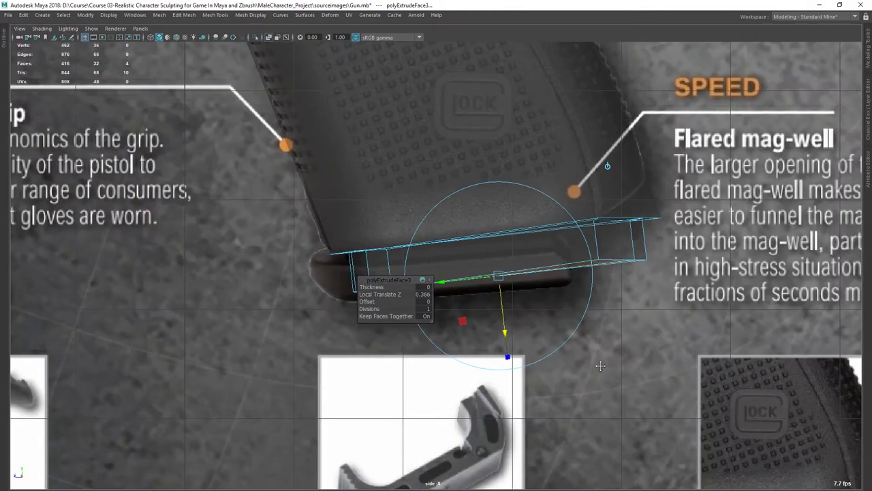
{"action": "left_click_drag", "start_coordinate": [506, 329], "coordinate": [506, 310]}
{"action": "right_click_drag", "start_coordinate": [551, 327], "coordinate": [583, 323], "text": "alt"}
{"action": "key", "text": "q"}
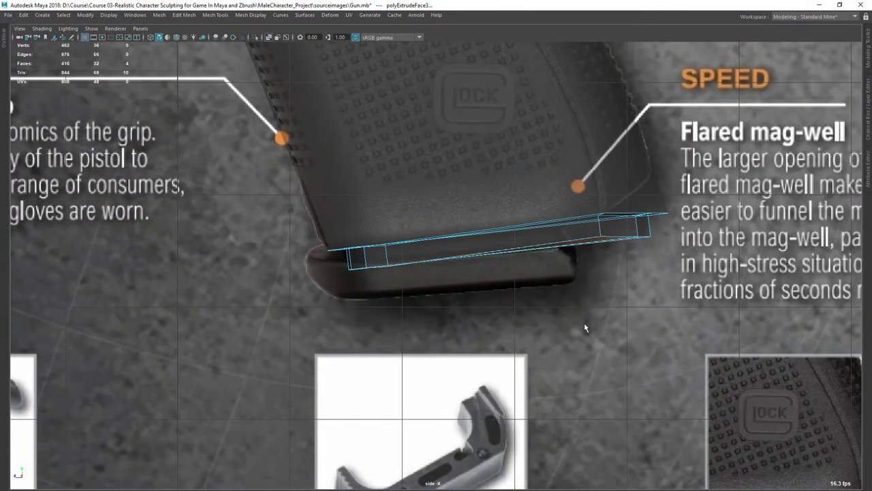
Move the four rear side faces of the extruded block forward to match the magazine's rear edge in the side reference.
{"action": "middle_click_drag", "start_coordinate": [591, 300], "coordinate": [582, 299], "text": "alt"}
{"action": "key", "text": "space"}
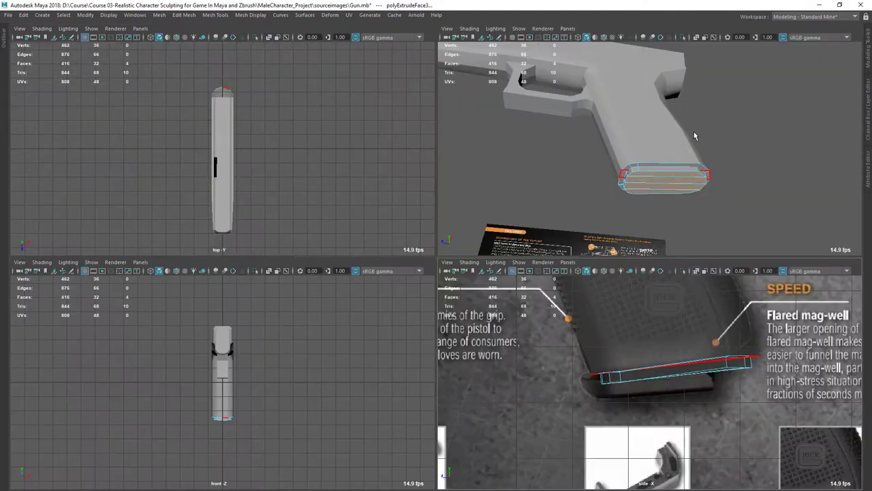
{"action": "key", "text": "space"}
{"action": "left_click_drag", "start_coordinate": [670, 207], "coordinate": [617, 237], "text": "alt"}
{"action": "left_click_drag", "start_coordinate": [502, 273], "coordinate": [441, 303], "text": "alt"}
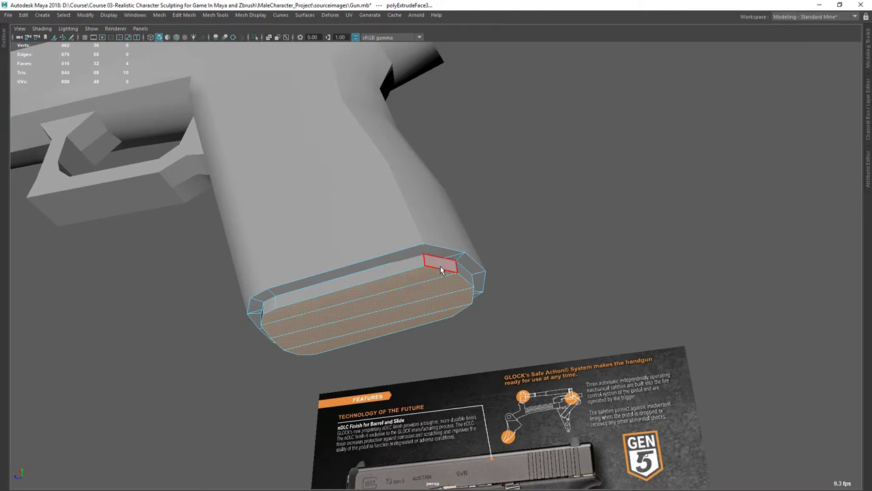
{"action": "left_click", "coordinate": [441, 270]}
{"action": "left_click_drag", "start_coordinate": [440, 271], "coordinate": [433, 289], "text": "alt"}
{"action": "left_click", "coordinate": [327, 290], "text": "shift"}
{"action": "left_click", "coordinate": [371, 310], "text": "shift"}
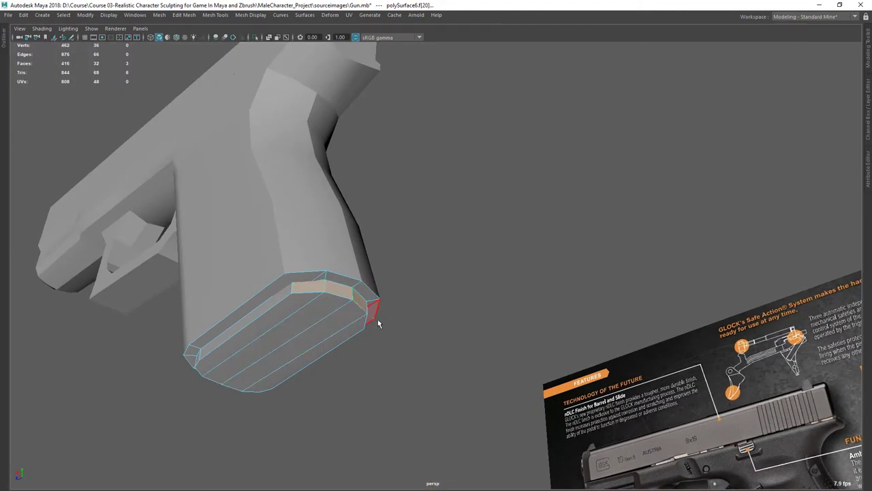
{"action": "left_click_drag", "start_coordinate": [372, 310], "coordinate": [283, 371], "text": "alt"}
{"action": "left_click", "coordinate": [284, 372], "text": "shift"}
{"action": "key", "text": "space"}
{"action": "key", "text": "space"}
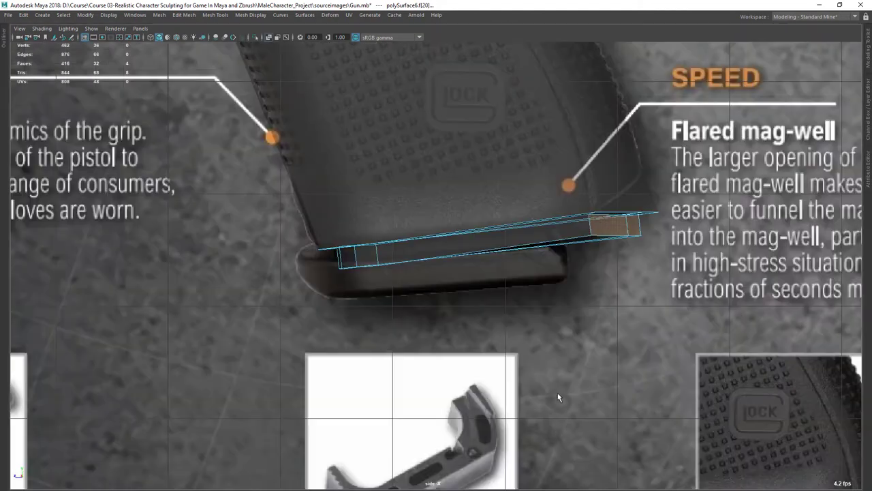
{"action": "right_click_drag", "start_coordinate": [536, 351], "coordinate": [587, 331], "text": "alt"}
{"action": "left_click_drag", "start_coordinate": [622, 225], "coordinate": [544, 237]}
{"action": "key", "text": "q"}
{"action": "key", "text": "space"}
{"action": "key", "text": "space"}
{"action": "left_click_drag", "start_coordinate": [500, 214], "coordinate": [418, 194], "text": "alt"}
{"action": "left_click", "coordinate": [418, 195]}
{"action": "double_click", "coordinate": [402, 224]}
{"action": "left_click", "coordinate": [422, 194]}
{"action": "double_click", "coordinate": [403, 227]}
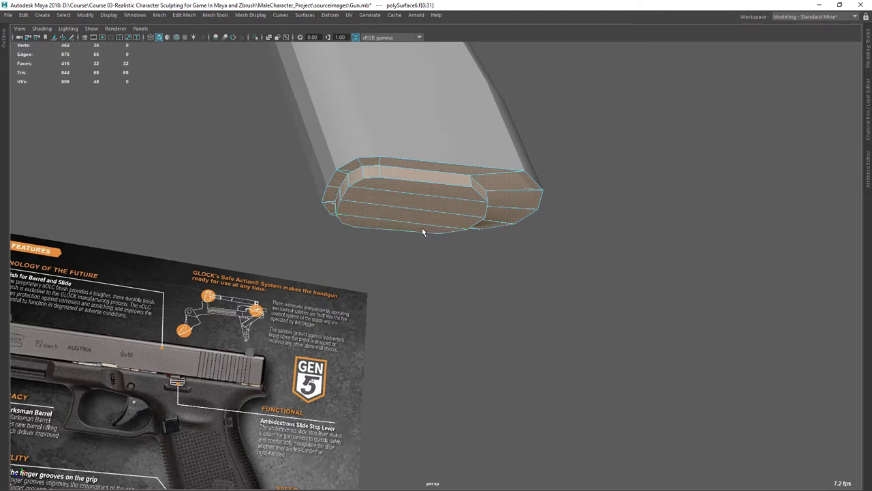
{"action": "left_click", "coordinate": [429, 191]}
{"action": "left_click_drag", "start_coordinate": [424, 208], "coordinate": [421, 185], "text": "alt"}
{"action": "left_click", "coordinate": [419, 185], "text": "shift"}
{"action": "left_click", "coordinate": [407, 205], "text": "shift"}
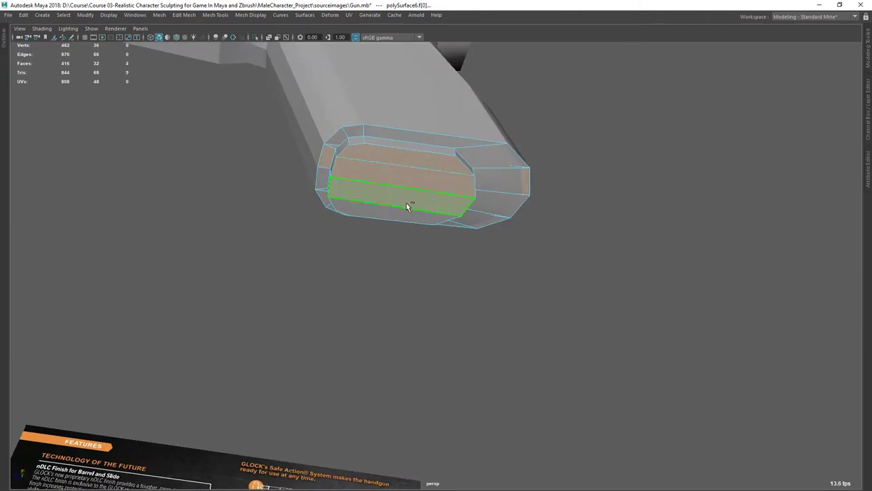
{"action": "left_click", "coordinate": [405, 214], "text": "shift"}
{"action": "left_click_drag", "start_coordinate": [503, 222], "coordinate": [430, 221], "text": "alt"}
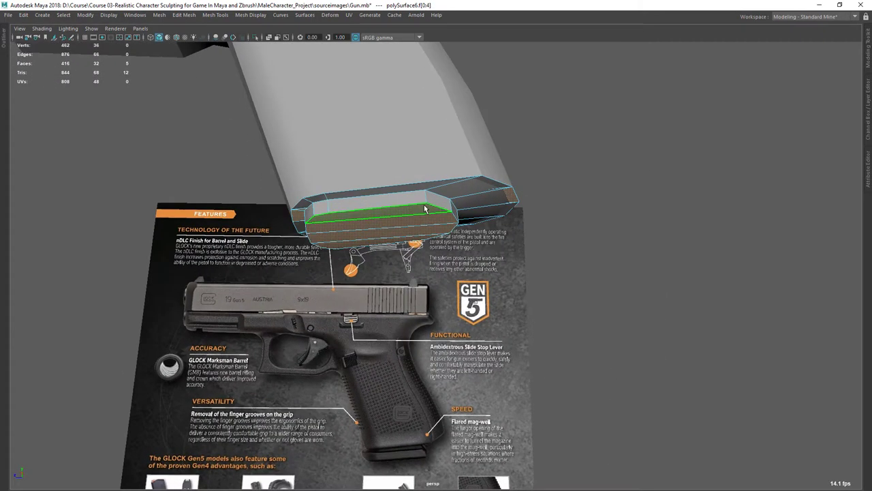
Isolate the magazine base mesh and delete the four leftover faces covering its top side.
{"action": "right_click_drag", "start_coordinate": [424, 206], "coordinate": [460, 182]}
{"action": "left_click", "coordinate": [452, 158], "text": "shift"}
{"action": "key", "text": "ctrl+1"}
{"action": "left_click", "coordinate": [454, 213]}
{"action": "key", "text": "ctrl+1"}
{"action": "left_click_drag", "start_coordinate": [483, 214], "coordinate": [513, 264], "text": "alt"}
{"action": "key", "text": "ctrl+1"}
{"action": "right_click_drag", "start_coordinate": [486, 283], "coordinate": [483, 246]}
{"action": "left_click", "coordinate": [427, 277]}
{"action": "left_click", "coordinate": [432, 295], "text": "shift"}
{"action": "left_click", "coordinate": [434, 310], "text": "shift"}
{"action": "left_click", "coordinate": [443, 332], "text": "shift"}
{"action": "key", "text": "Delete"}
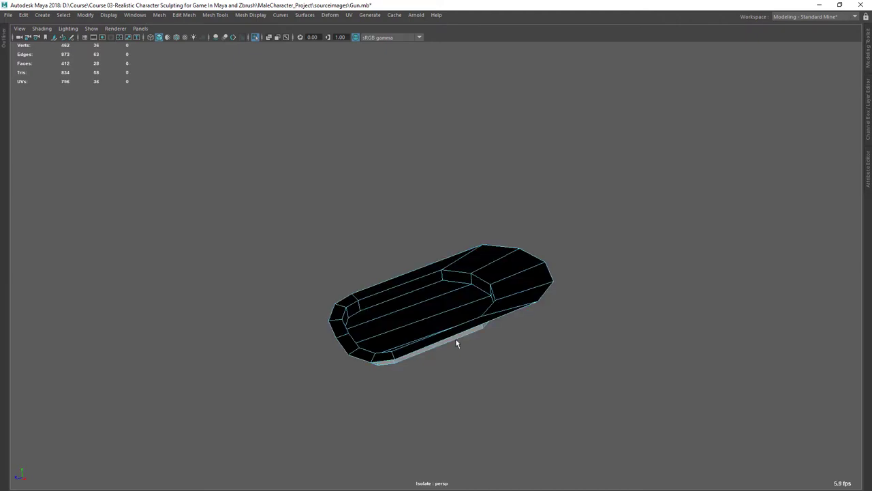
Extrude the four bottom faces of the magazine base outward with an offset of -0.18.
{"action": "left_click_drag", "start_coordinate": [605, 316], "coordinate": [559, 247], "text": "alt"}
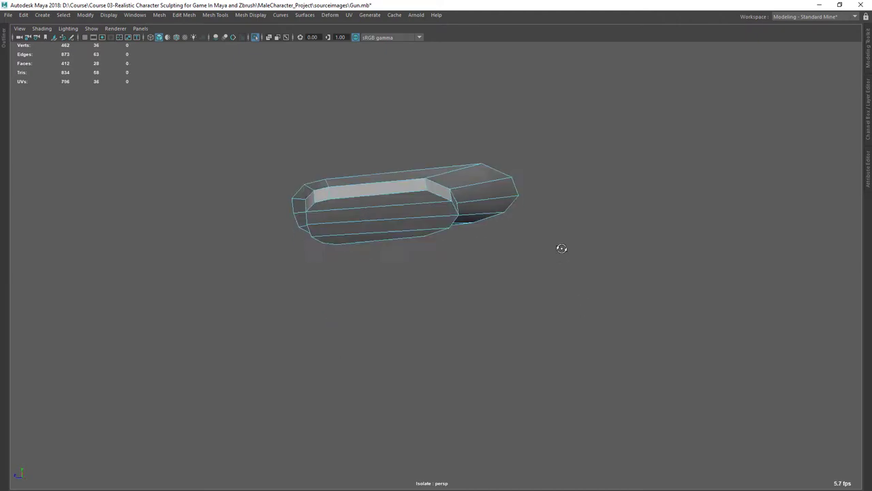
{"action": "left_click", "coordinate": [398, 185]}
{"action": "double_click", "coordinate": [393, 218], "text": "shift"}
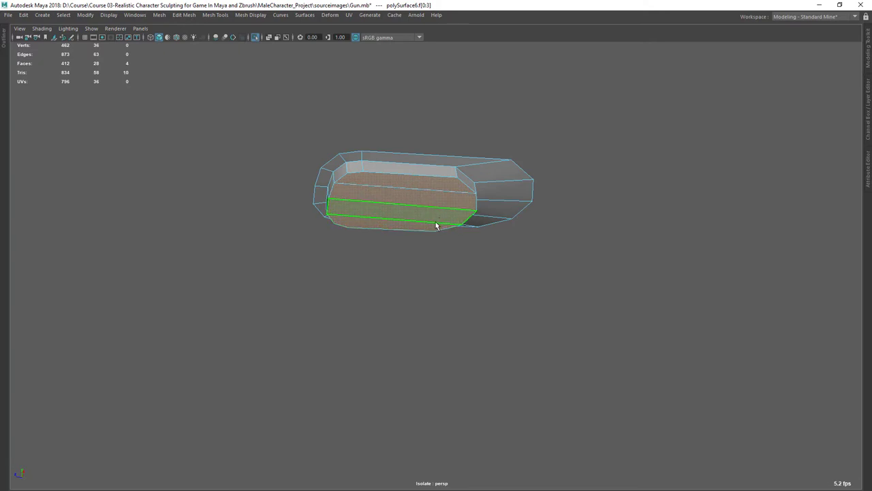
{"action": "key", "text": "ctrl+1"}
{"action": "right_click_drag", "start_coordinate": [420, 186], "coordinate": [417, 210], "text": "shift"}
{"action": "left_click_drag", "start_coordinate": [735, 182], "coordinate": [721, 197]}
{"action": "key", "text": "ctrl+z"}
{"action": "middle_click_drag", "start_coordinate": [500, 363], "coordinate": [573, 197], "text": "alt"}
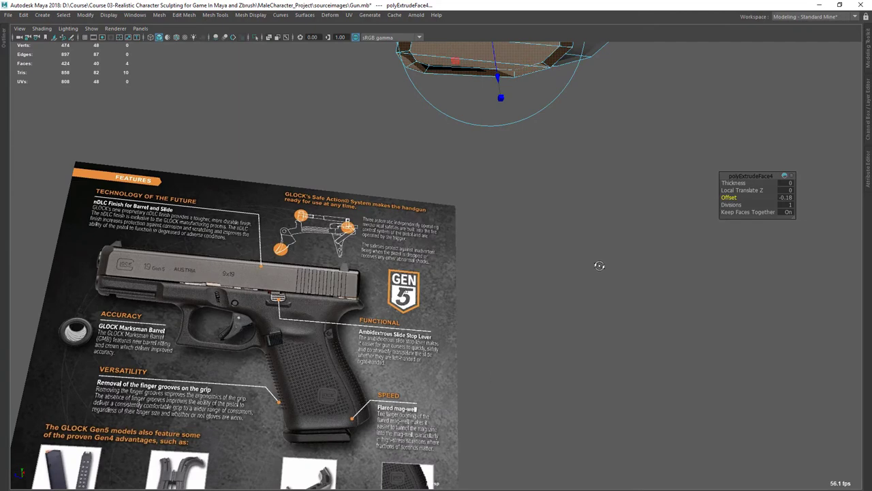
{"action": "left_click_drag", "start_coordinate": [600, 265], "coordinate": [604, 297], "text": "alt"}
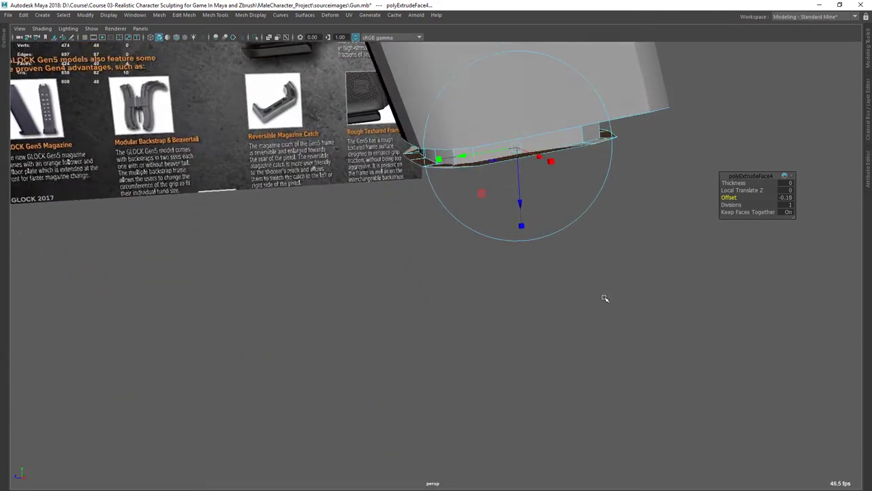
Extrude the widened bottom faces down 0.316 in local Z to form the floor plate, and check the reference photo.
{"action": "right_click_drag", "start_coordinate": [656, 154], "coordinate": [544, 192], "text": "shift"}
{"action": "left_click_drag", "start_coordinate": [527, 211], "coordinate": [522, 236]}
{"action": "key", "text": "space"}
{"action": "key", "text": "space"}
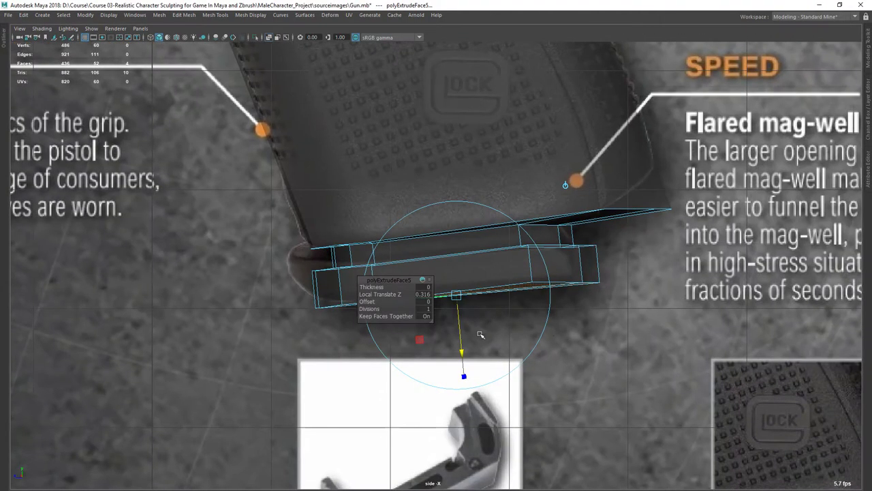
{"action": "key", "text": "alt+Tab"}
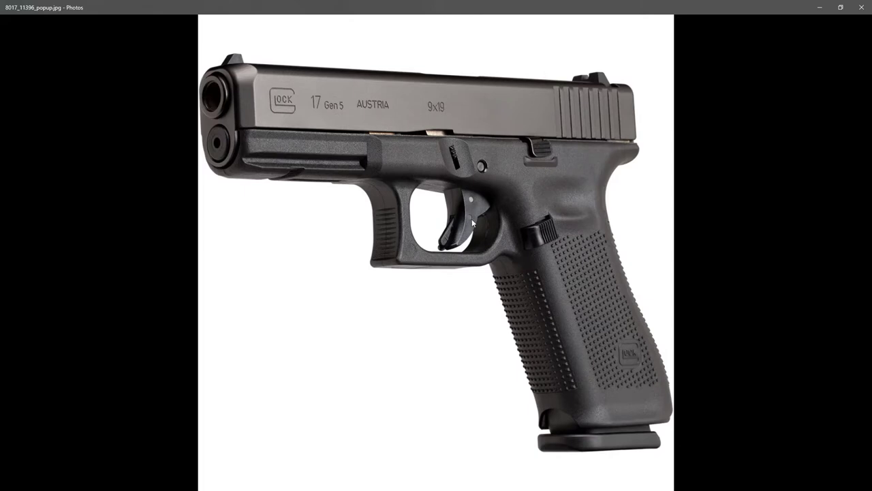
{"action": "key", "text": "alt+Tab"}
Start a polygon outline of the trigger in the side view with Create Polygon, tracing its curved front edge down to the lower tip.
{"action": "key", "text": "space"}
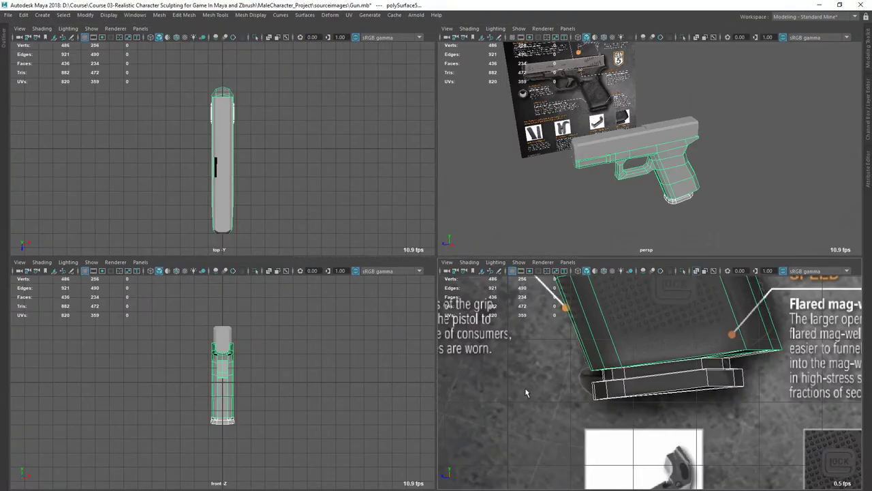
{"action": "key", "text": "space"}
{"action": "right_click_drag", "start_coordinate": [524, 386], "coordinate": [455, 319], "text": "alt"}
{"action": "scroll", "coordinate": [422, 282], "scroll_direction": "down", "scroll_amount": 5}
{"action": "scroll", "coordinate": [463, 306], "scroll_direction": "up", "scroll_amount": 8}
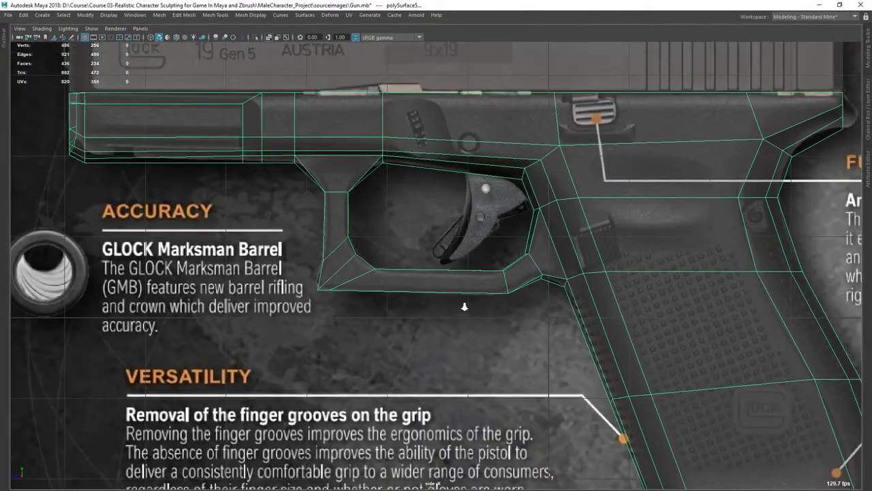
{"action": "scroll", "coordinate": [481, 329], "scroll_direction": "up", "scroll_amount": 5}
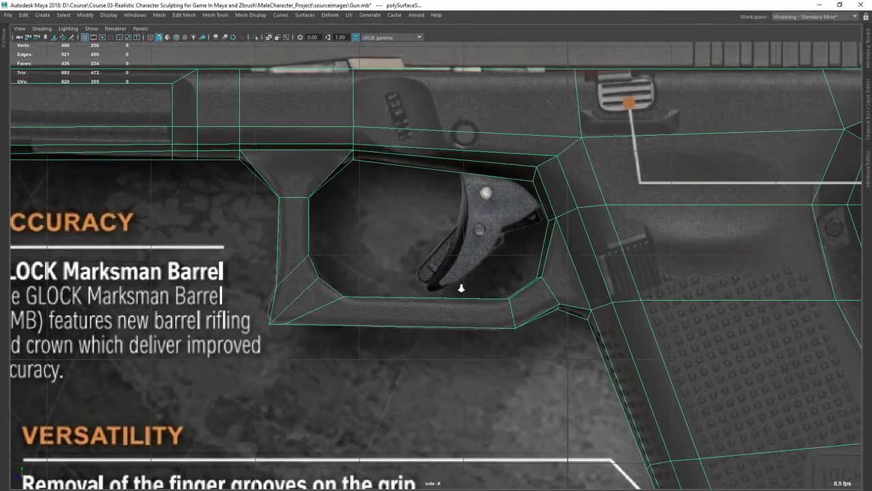
{"action": "scroll", "coordinate": [475, 312], "scroll_direction": "up", "scroll_amount": 1}
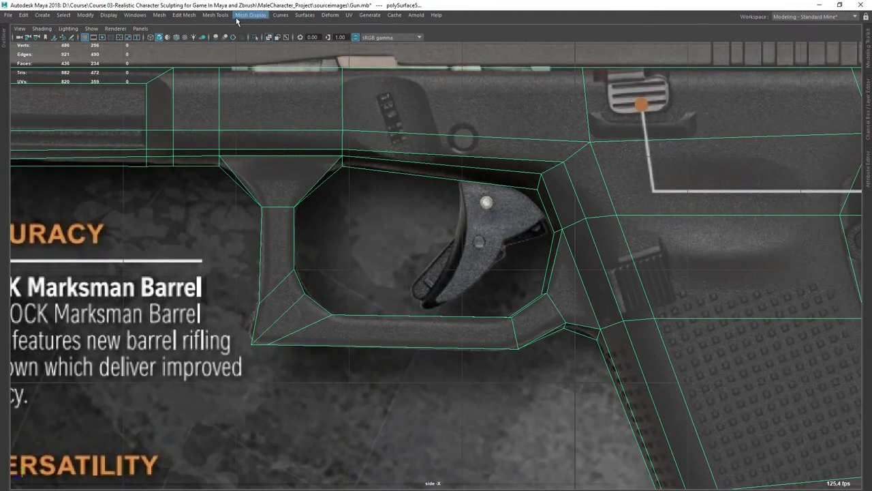
{"action": "left_click", "coordinate": [215, 15]}
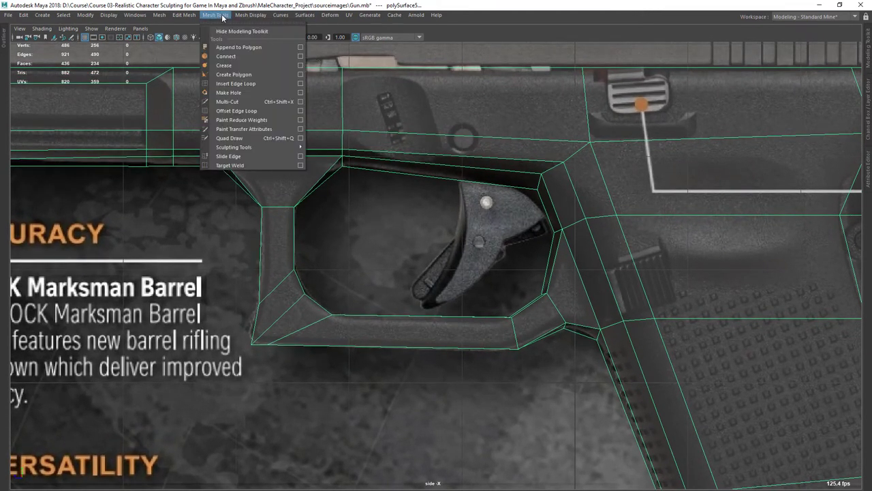
{"action": "left_click", "coordinate": [233, 74]}
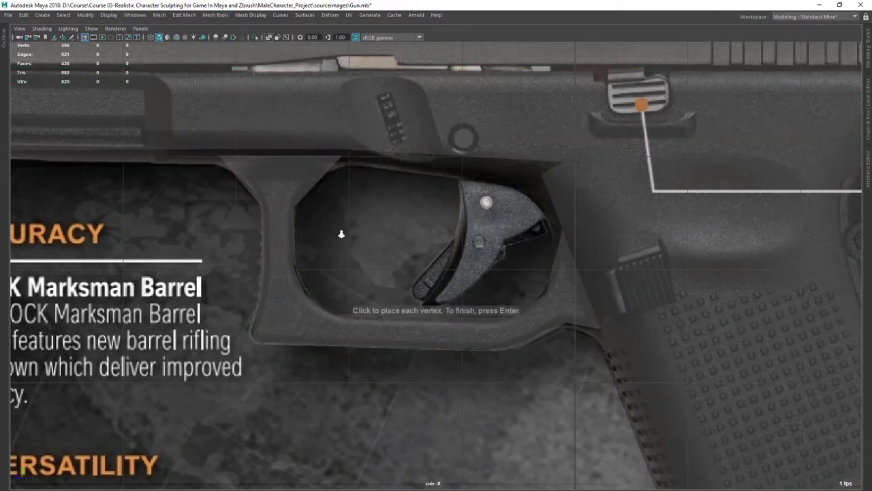
{"action": "scroll", "coordinate": [462, 179], "scroll_direction": "up", "scroll_amount": 1}
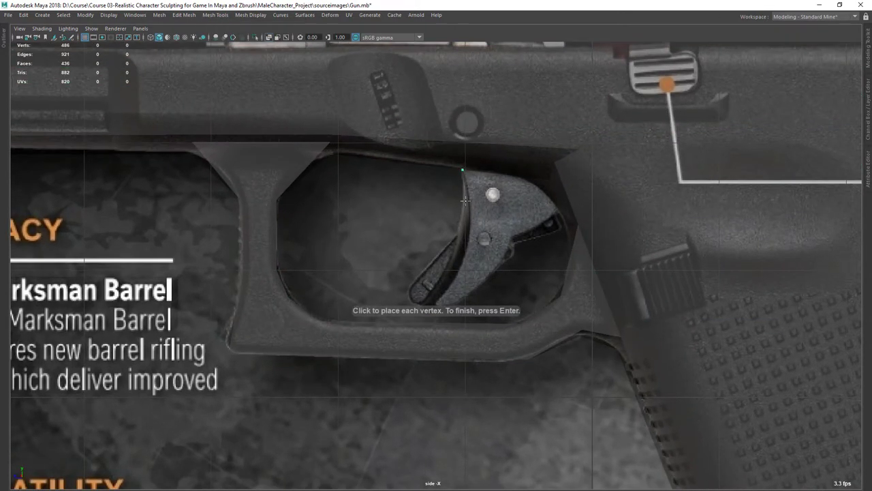
{"action": "left_click", "coordinate": [469, 206]}
{"action": "left_click", "coordinate": [466, 250]}
{"action": "left_click", "coordinate": [451, 283]}
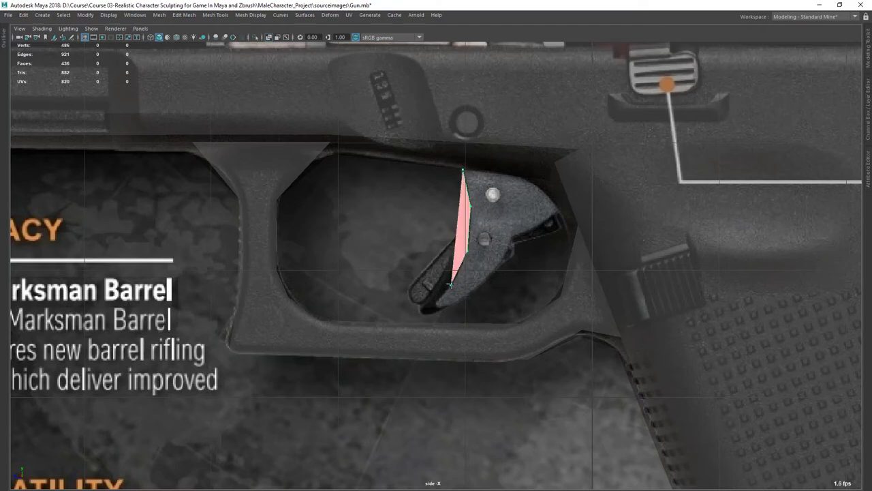
{"action": "left_click", "coordinate": [435, 301]}
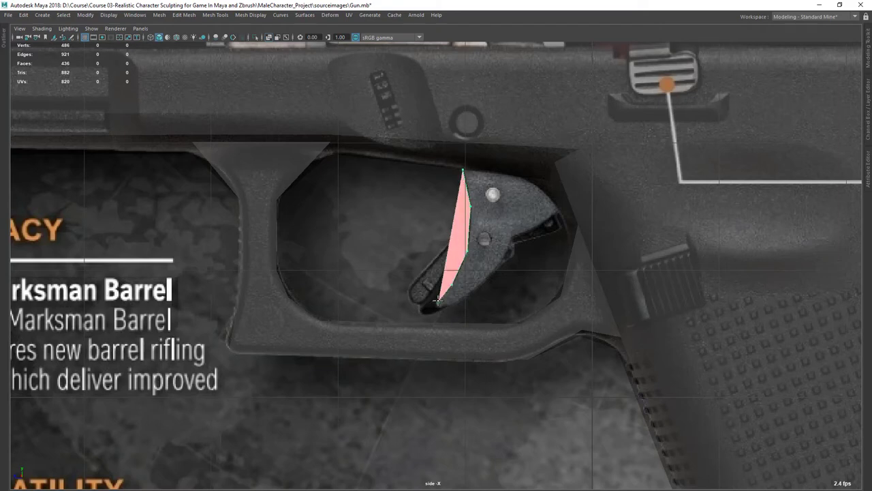
Finish the trigger's polygon outline in the side view, tracing up its rear edge to the back corner, and complete the shape.
{"action": "scroll", "coordinate": [436, 306], "scroll_direction": "up", "scroll_amount": 3}
{"action": "left_click", "coordinate": [445, 326]}
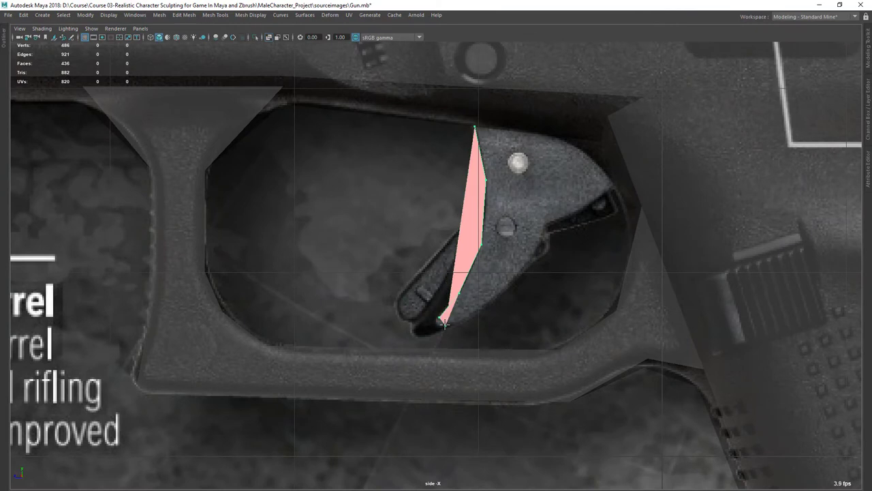
{"action": "key", "text": "Return"}
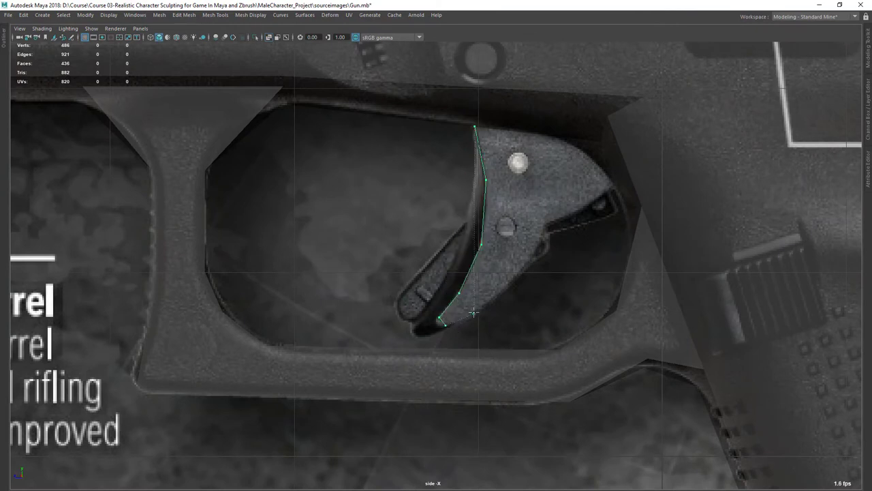
{"action": "left_click", "coordinate": [517, 270]}
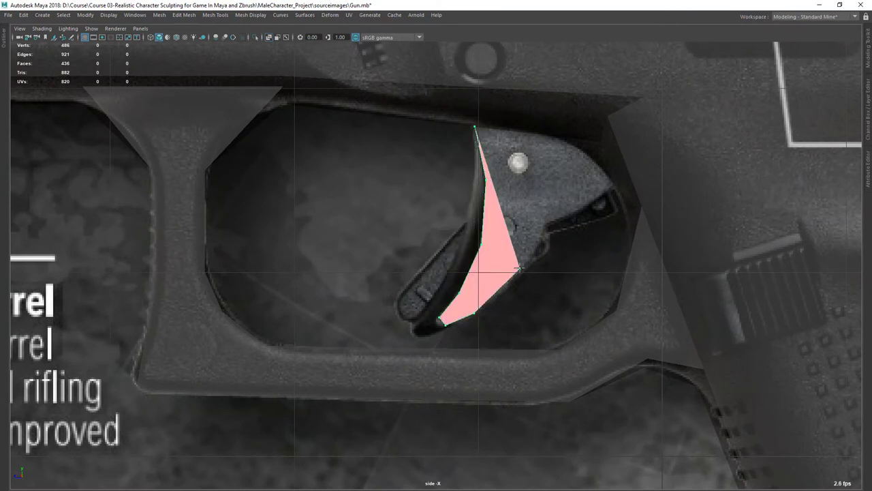
{"action": "left_click", "coordinate": [542, 222]}
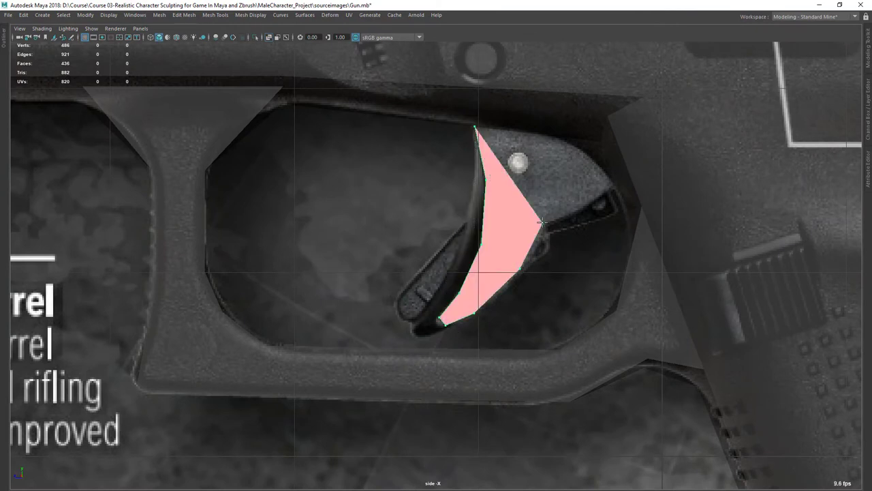
{"action": "left_click", "coordinate": [612, 184]}
{"action": "middle_click_drag", "start_coordinate": [595, 195], "coordinate": [580, 198], "text": "alt"}
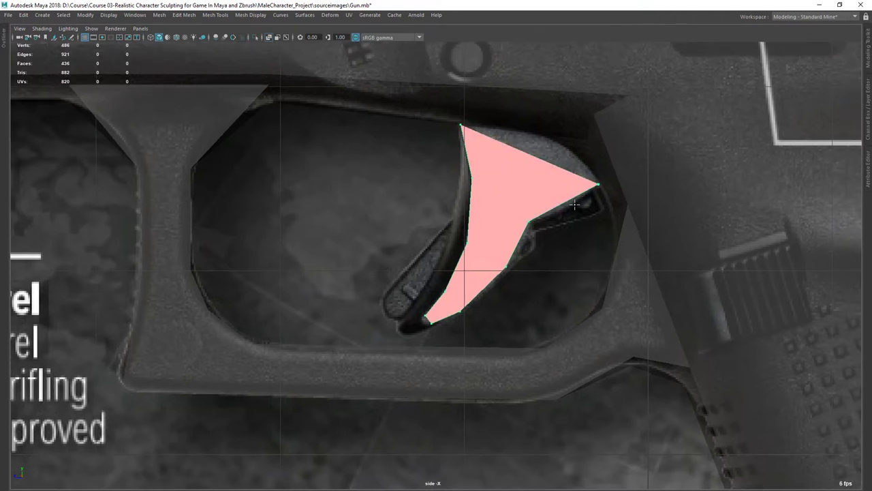
{"action": "key", "text": "Return"}
Examine the flat trigger polygon inside the trigger guard from several angles in the perspective view.
{"action": "right_click_drag", "start_coordinate": [584, 295], "coordinate": [606, 262], "text": "alt"}
{"action": "key", "text": "space"}
{"action": "key", "text": "space"}
{"action": "left_click_drag", "start_coordinate": [606, 171], "coordinate": [647, 154], "text": "alt"}
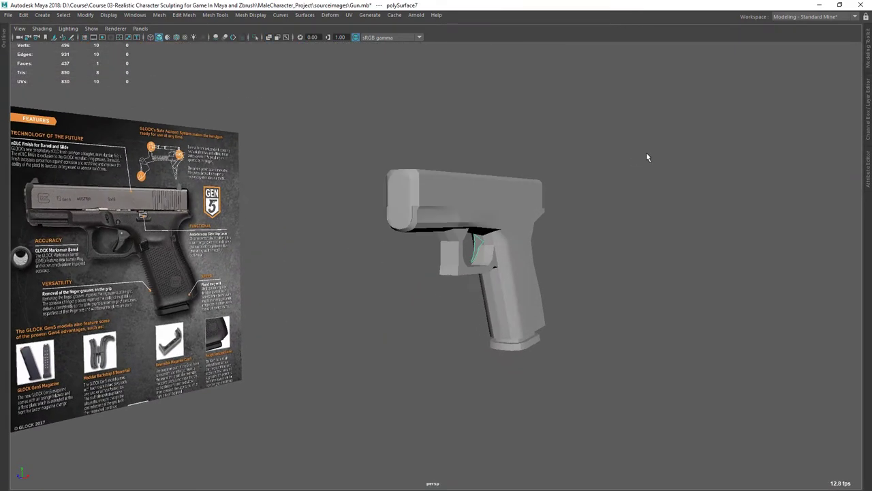
{"action": "right_click_drag", "start_coordinate": [647, 156], "coordinate": [674, 349], "text": "alt"}
{"action": "key", "text": "w"}
{"action": "left_click_drag", "start_coordinate": [602, 323], "coordinate": [568, 306], "text": "alt"}
{"action": "right_click_drag", "start_coordinate": [569, 306], "coordinate": [591, 351], "text": "alt"}
{"action": "mouse_move", "coordinate": [591, 351]}
{"action": "left_mouse_down", "text": "alt"}
{"action": "mouse_move", "coordinate": [582, 329]}
{"action": "mouse_move", "coordinate": [598, 350]}
{"action": "mouse_move", "coordinate": [659, 347]}
{"action": "mouse_move", "coordinate": [590, 346]}
{"action": "left_mouse_up", "text": "alt"}
{"action": "right_click_drag", "start_coordinate": [590, 346], "coordinate": [648, 378], "text": "alt"}
{"action": "middle_click_drag", "start_coordinate": [575, 333], "coordinate": [538, 321], "text": "alt"}
{"action": "left_click_drag", "start_coordinate": [539, 321], "coordinate": [537, 350], "text": "alt"}
{"action": "left_click_drag", "start_coordinate": [457, 231], "coordinate": [552, 304], "text": "alt"}
Triangulate the trigger polygon, then quadrangulate it into clean four-sided faces.
{"action": "key", "text": "space"}
{"action": "key", "text": "space"}
{"action": "scroll", "coordinate": [412, 218], "scroll_direction": "up", "scroll_amount": 3}
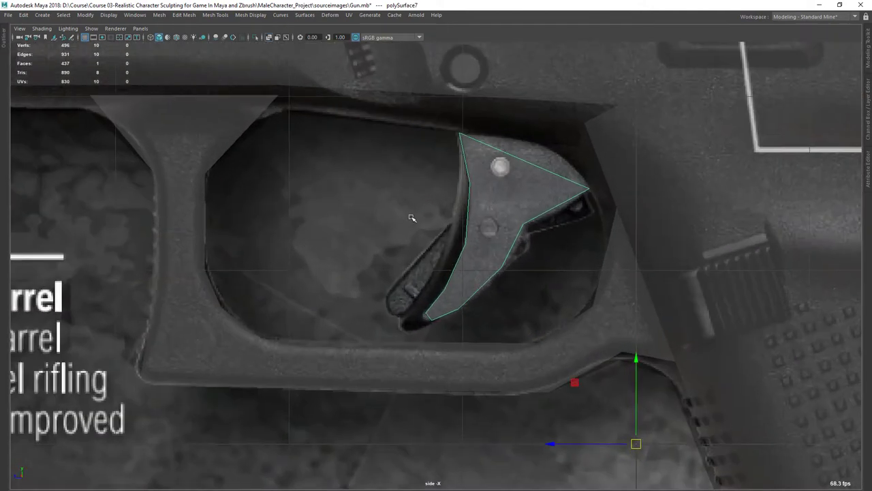
{"action": "scroll", "coordinate": [528, 242], "scroll_direction": "up", "scroll_amount": 2}
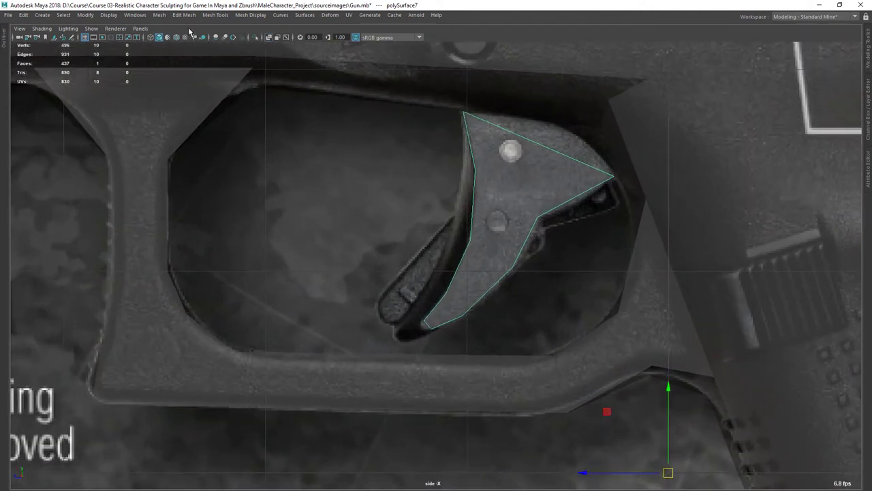
{"action": "left_click", "coordinate": [160, 15]}
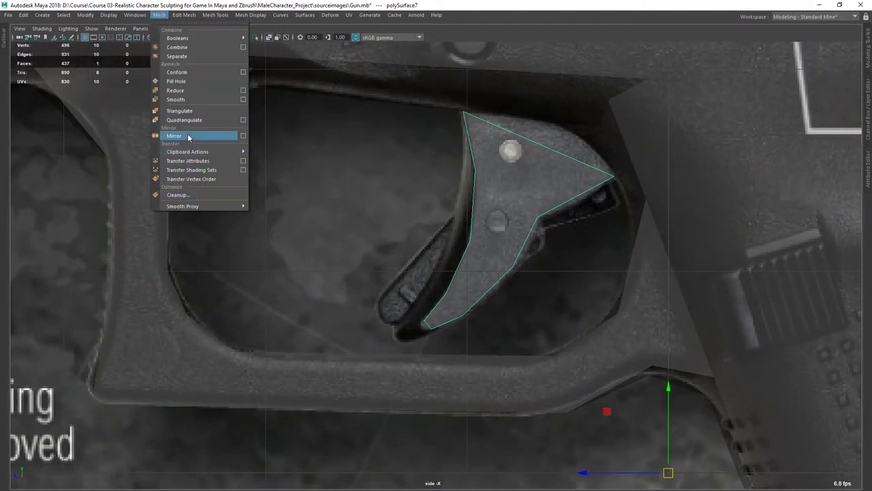
{"action": "left_click", "coordinate": [180, 110]}
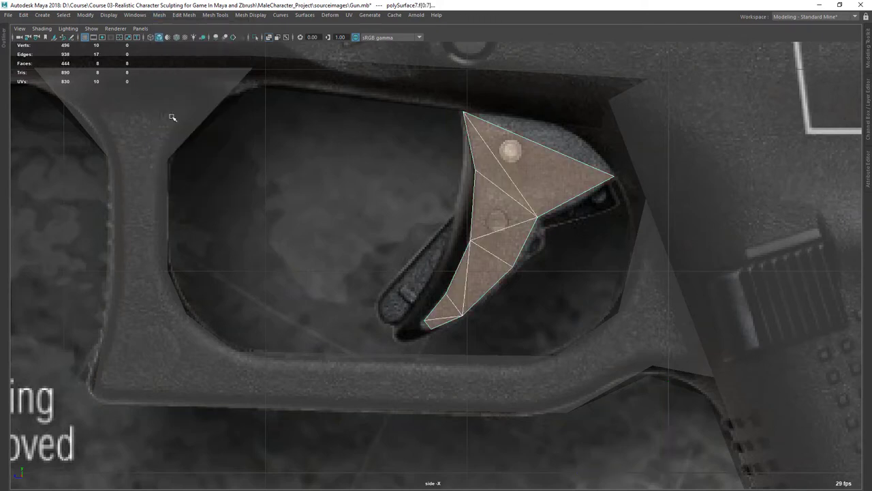
{"action": "left_click", "coordinate": [159, 15]}
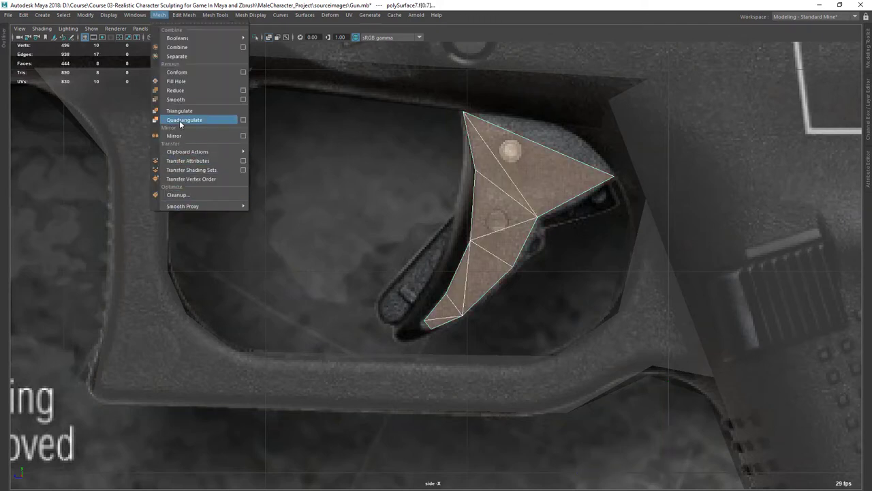
{"action": "left_click", "coordinate": [181, 120]}
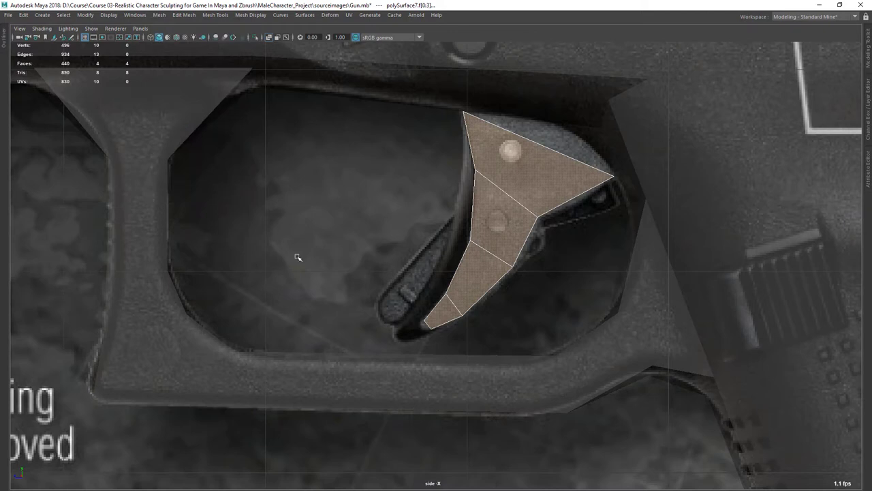
Extrude the flat trigger mesh with a thickness of 0.3 in the perspective view.
{"action": "key", "text": "space"}
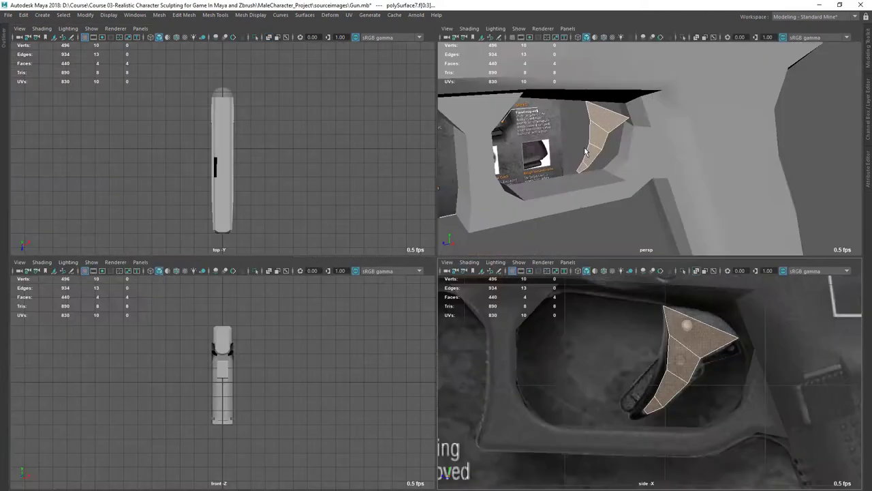
{"action": "key", "text": "space"}
{"action": "key", "text": "f"}
{"action": "right_click_drag", "start_coordinate": [407, 229], "coordinate": [439, 193]}
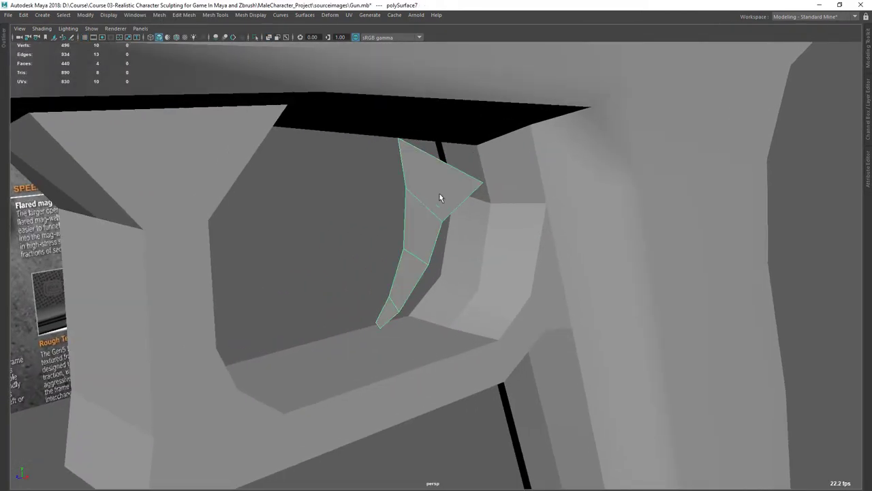
{"action": "scroll", "coordinate": [473, 175], "scroll_direction": "up", "scroll_amount": 1}
{"action": "right_click_drag", "start_coordinate": [439, 159], "coordinate": [441, 186], "text": "shift"}
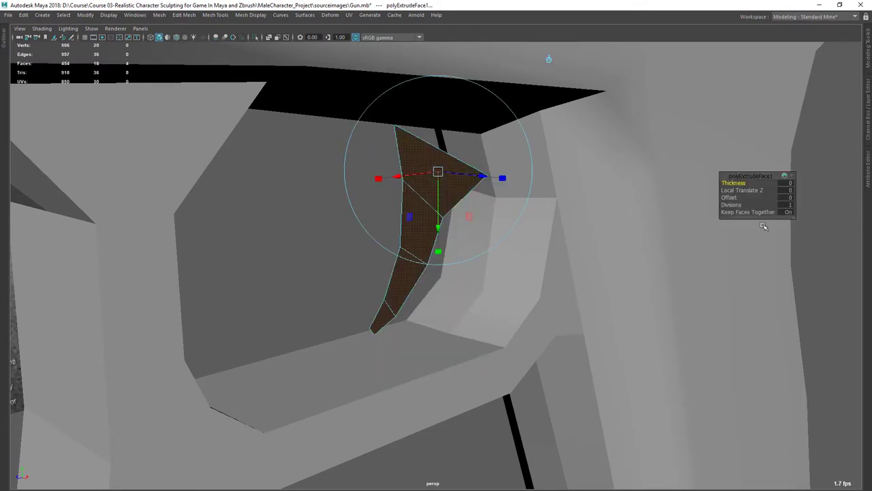
{"action": "left_click_drag", "start_coordinate": [746, 183], "coordinate": [752, 183]}
Compare the trigger's width with the reference photo and set the extrusion thickness to 0.49, checking against the front wireframe.
{"action": "key", "text": "alt+Tab"}
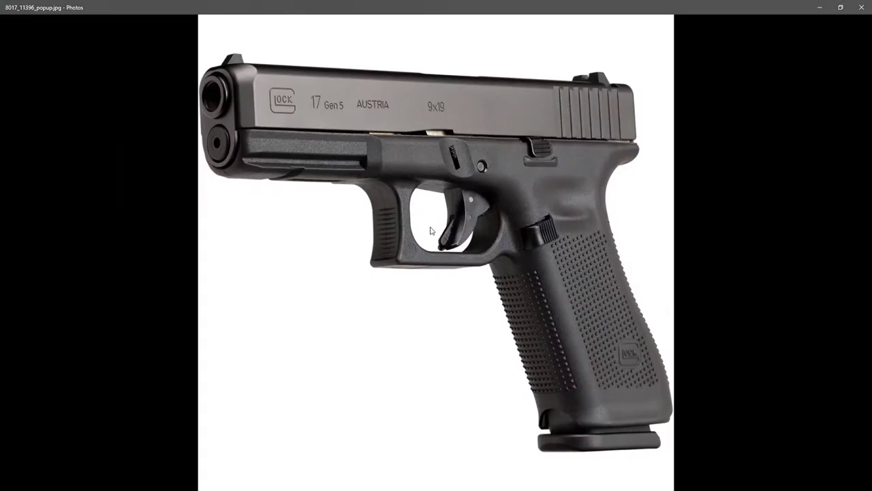
{"action": "key", "text": "alt+Tab"}
{"action": "scroll", "coordinate": [487, 331], "scroll_direction": "down", "scroll_amount": 2}
{"action": "key", "text": "space"}
{"action": "key", "text": "space"}
{"action": "scroll", "coordinate": [570, 290], "scroll_direction": "up", "scroll_amount": 5}
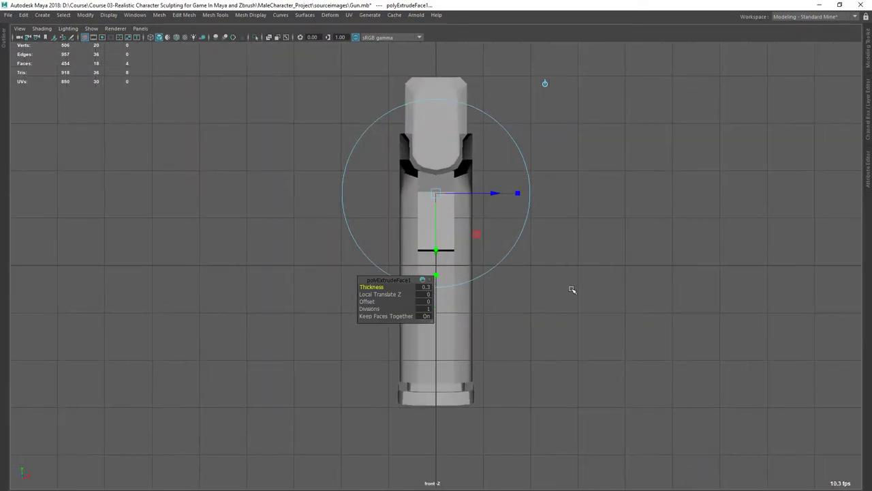
{"action": "key", "text": "5"}
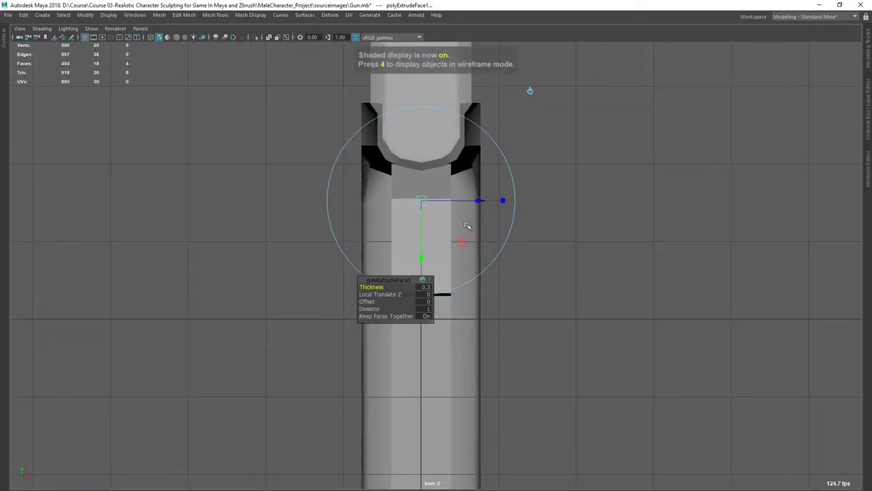
{"action": "key", "text": "4"}
{"action": "scroll", "coordinate": [637, 323], "scroll_direction": "down", "scroll_amount": 3}
{"action": "left_click_drag", "start_coordinate": [387, 285], "coordinate": [385, 292]}
{"action": "key", "text": "space"}
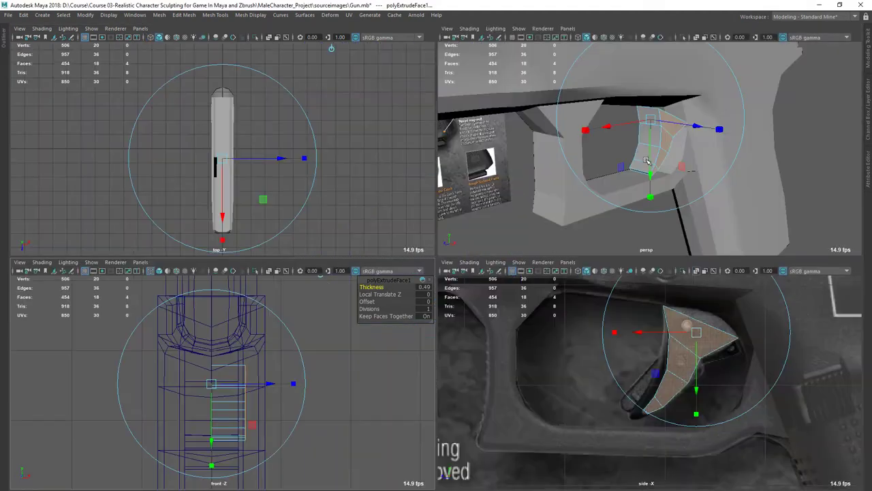
{"action": "key", "text": "space"}
{"action": "key", "text": "q"}
Insert an edge loop down the middle of the trigger's front surface, halfway across its width.
{"action": "left_click_drag", "start_coordinate": [621, 238], "coordinate": [526, 248], "text": "alt"}
{"action": "right_click_drag", "start_coordinate": [500, 220], "coordinate": [566, 164]}
{"action": "mouse_move", "coordinate": [522, 225]}
{"action": "left_mouse_down", "text": "alt"}
{"action": "mouse_move", "coordinate": [484, 227]}
{"action": "mouse_move", "coordinate": [522, 239]}
{"action": "left_mouse_up", "text": "alt"}
{"action": "middle_click_drag", "start_coordinate": [522, 240], "coordinate": [513, 252], "text": "alt"}
{"action": "scroll", "coordinate": [460, 237], "scroll_direction": "up", "scroll_amount": 3}
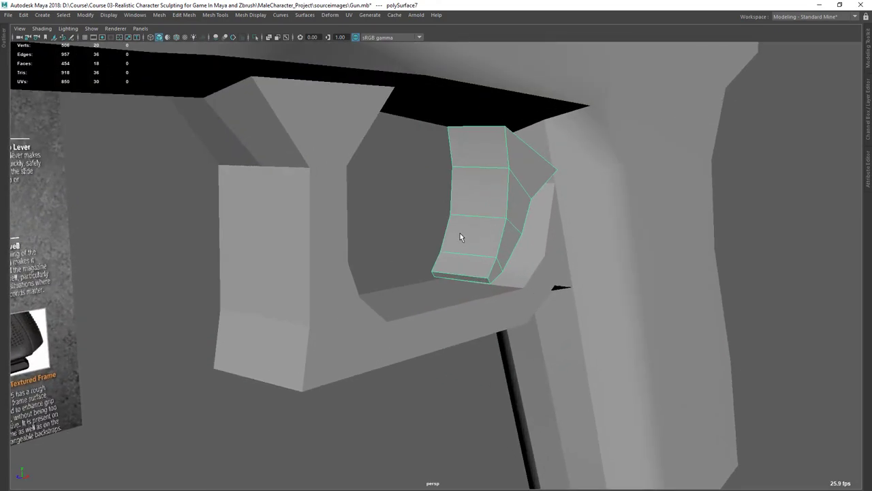
{"action": "left_click", "coordinate": [479, 218]}
{"action": "right_click_drag", "start_coordinate": [493, 177], "coordinate": [438, 244], "text": "shift"}
{"action": "scroll", "coordinate": [481, 262], "scroll_direction": "up", "scroll_amount": 3}
{"action": "right_click_drag", "start_coordinate": [503, 173], "coordinate": [549, 150]}
Center the trigger object's pivot.
{"action": "key", "text": "w"}
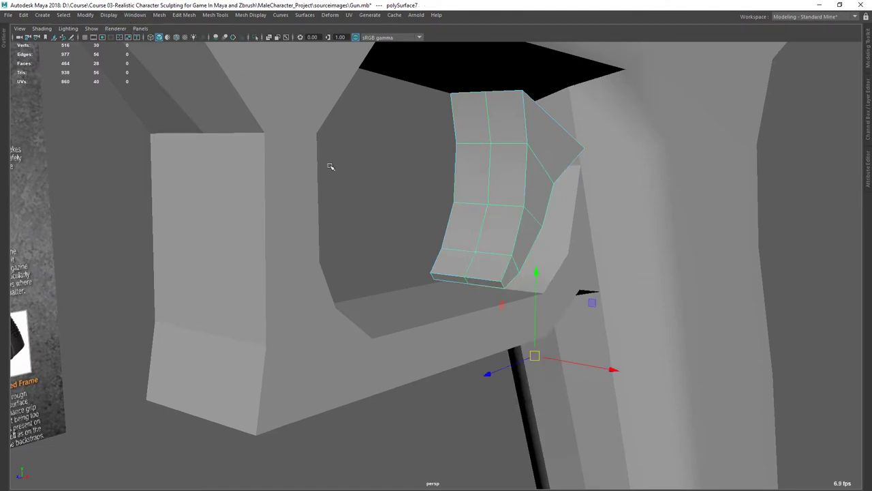
{"action": "left_click", "coordinate": [80, 16]}
{"action": "left_click", "coordinate": [122, 82]}
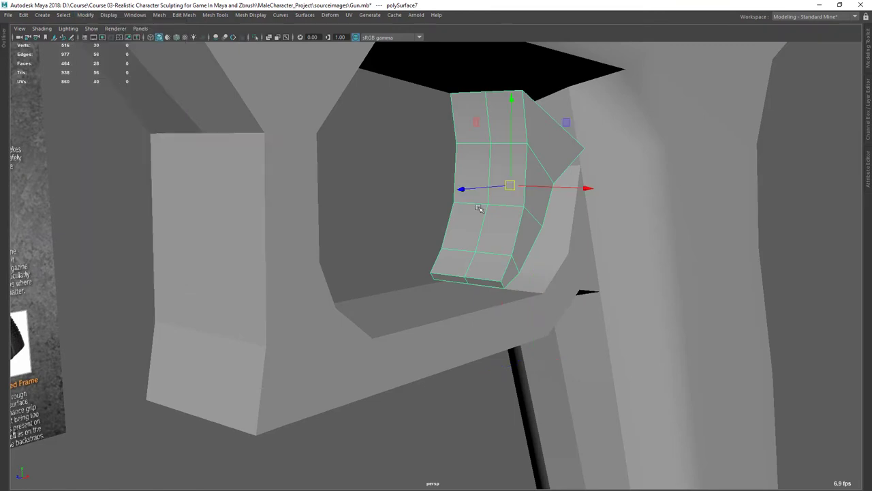
{"action": "right_click_drag", "start_coordinate": [481, 210], "coordinate": [434, 207], "text": "alt"}
{"action": "left_click_drag", "start_coordinate": [433, 207], "coordinate": [467, 207], "text": "alt"}
Move the trigger along X in the front view, snapping it to the grid line at the gun's center.
{"action": "key", "text": "space"}
{"action": "key", "text": "space"}
{"action": "right_click_drag", "start_coordinate": [423, 356], "coordinate": [334, 306], "text": "alt"}
{"action": "scroll", "coordinate": [381, 195], "scroll_direction": "down", "scroll_amount": 3}
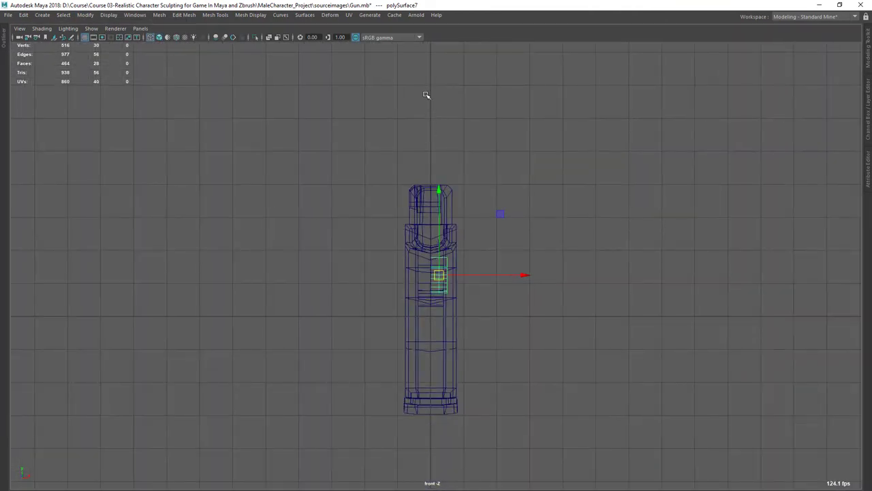
{"action": "scroll", "coordinate": [380, 363], "scroll_direction": "up", "scroll_amount": 6}
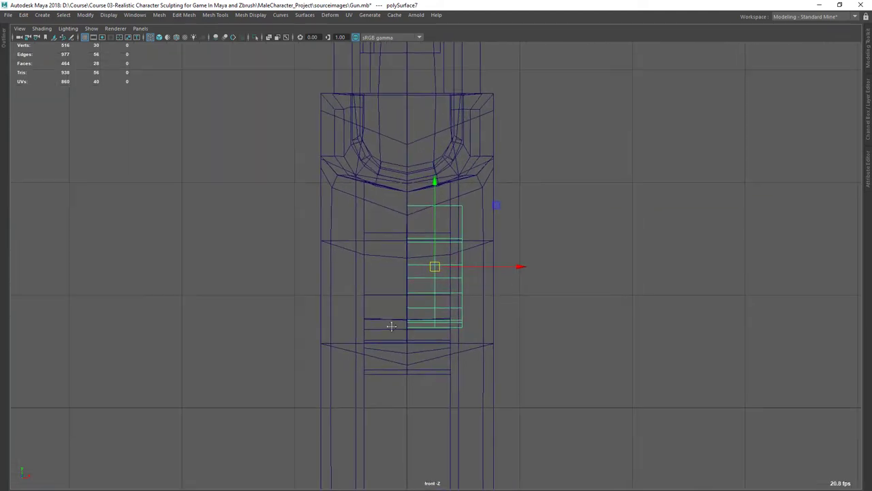
{"action": "key", "text": "x"}
{"action": "left_click_drag", "start_coordinate": [522, 261], "coordinate": [425, 269]}
{"action": "key", "text": "space"}
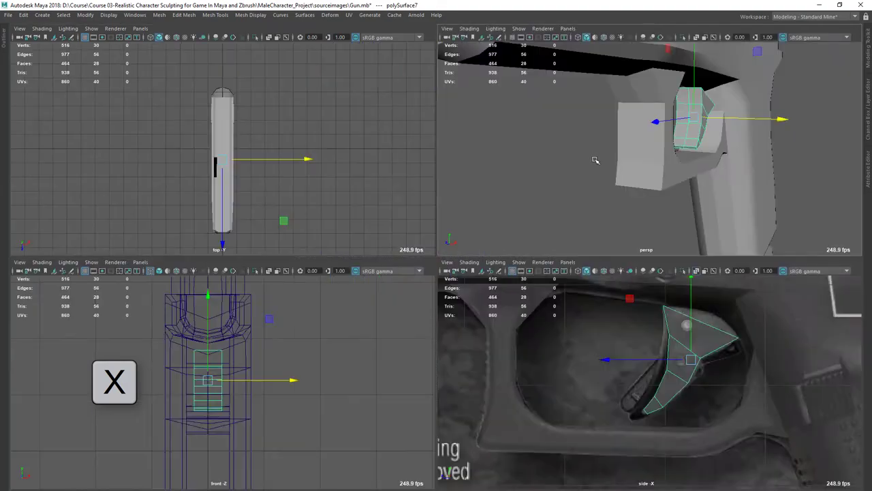
{"action": "key", "text": "space"}
{"action": "scroll", "coordinate": [491, 218], "scroll_direction": "down", "scroll_amount": 3}
{"action": "left_click_drag", "start_coordinate": [490, 218], "coordinate": [451, 227], "text": "alt"}
Check the reference photo, then split the trigger's cross edges to add a lengthwise loop through the middle of its side profile.
{"action": "key", "text": "alt+Tab"}
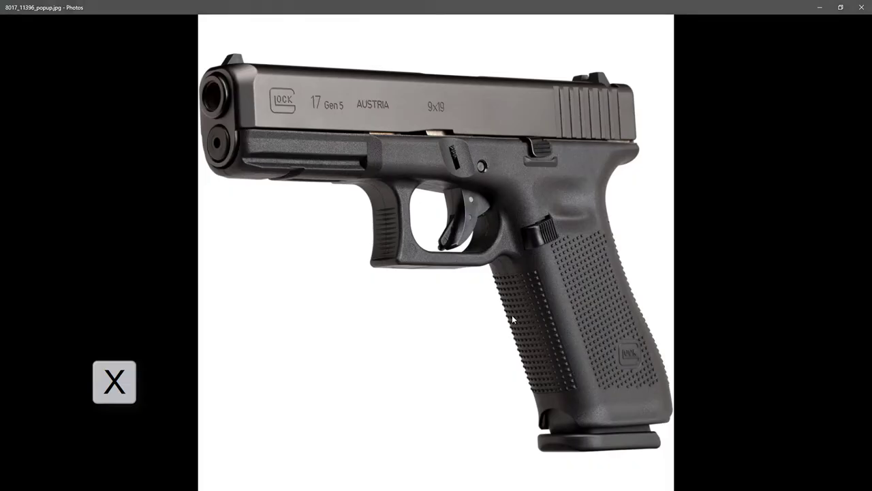
{"action": "key", "text": "alt+Tab"}
{"action": "key", "text": "space"}
{"action": "key", "text": "space"}
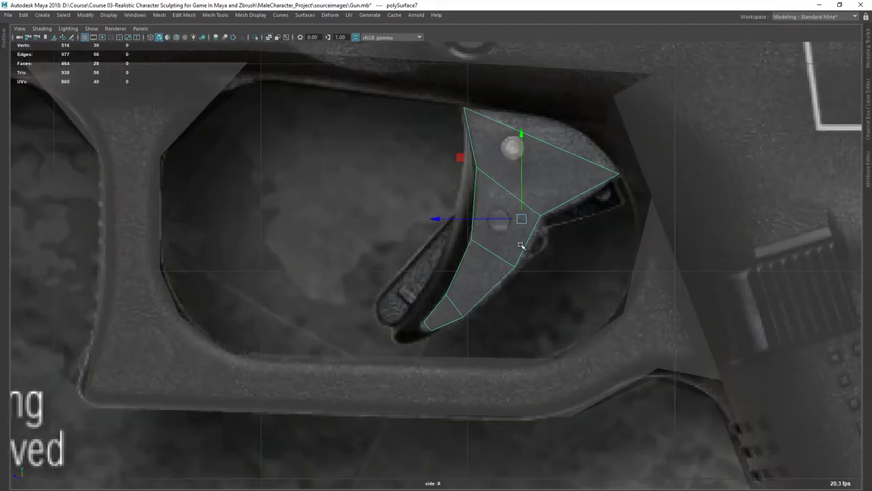
{"action": "scroll", "coordinate": [576, 295], "scroll_direction": "up", "scroll_amount": 3}
{"action": "left_click", "coordinate": [485, 248]}
{"action": "right_click_drag", "start_coordinate": [493, 216], "coordinate": [485, 281], "text": "ctrl"}
{"action": "right_click_drag", "start_coordinate": [788, 430], "coordinate": [786, 432], "text": "shift"}
Raise the middle vertices of the trigger's upper edge to the curved top of the reference trigger in the side view.
{"action": "right_click_drag", "start_coordinate": [517, 225], "coordinate": [463, 213]}
{"action": "left_click", "coordinate": [522, 194]}
{"action": "left_click_drag", "start_coordinate": [522, 195], "coordinate": [543, 174]}
{"action": "right_click_drag", "start_coordinate": [611, 101], "coordinate": [613, 102]}
{"action": "left_click", "coordinate": [642, 176]}
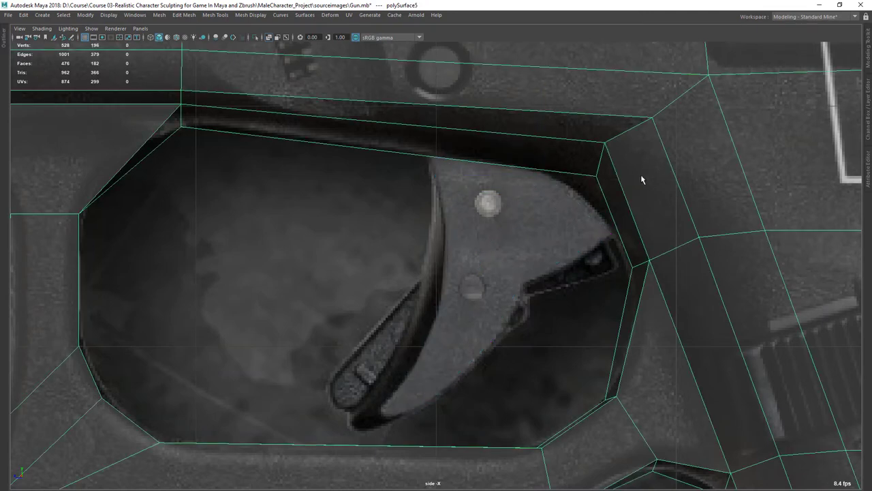
{"action": "middle_click_drag", "start_coordinate": [642, 177], "coordinate": [569, 209], "text": "alt"}
{"action": "left_click", "coordinate": [496, 220]}
{"action": "left_click", "coordinate": [542, 200]}
{"action": "right_click_drag", "start_coordinate": [556, 197], "coordinate": [491, 200]}
{"action": "left_click", "coordinate": [508, 205]}
{"action": "left_click_drag", "start_coordinate": [505, 205], "coordinate": [526, 181]}
{"action": "left_click_drag", "start_coordinate": [555, 132], "coordinate": [570, 156]}
{"action": "key", "text": "q"}
Shift the raised upper-middle vertices of the trigger slightly backward along Z to follow the curved rear outline.
{"action": "scroll", "coordinate": [449, 286], "scroll_direction": "up", "scroll_amount": 1}
{"action": "left_click", "coordinate": [438, 272]}
{"action": "scroll", "coordinate": [462, 236], "scroll_direction": "up", "scroll_amount": 1}
{"action": "right_click_drag", "start_coordinate": [463, 220], "coordinate": [419, 219]}
{"action": "left_click_drag", "start_coordinate": [470, 178], "coordinate": [492, 195]}
{"action": "key", "text": "w"}
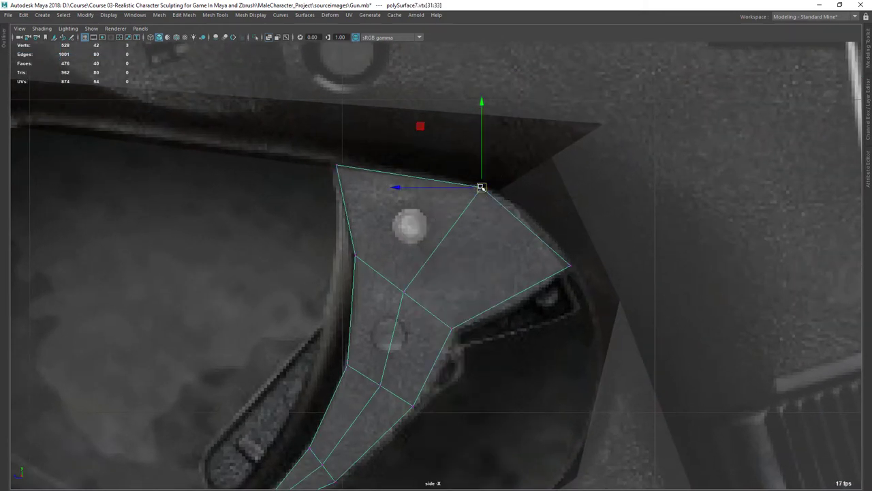
{"action": "left_click_drag", "start_coordinate": [482, 188], "coordinate": [499, 188]}
{"action": "key", "text": "space"}
{"action": "key", "text": "space"}
{"action": "left_click_drag", "start_coordinate": [634, 184], "coordinate": [706, 324], "text": "alt"}
{"action": "key", "text": "q"}
Adjust the vertices at the trigger's lower tip slightly down and forward to match the side reference.
{"action": "key", "text": "space"}
{"action": "key", "text": "space"}
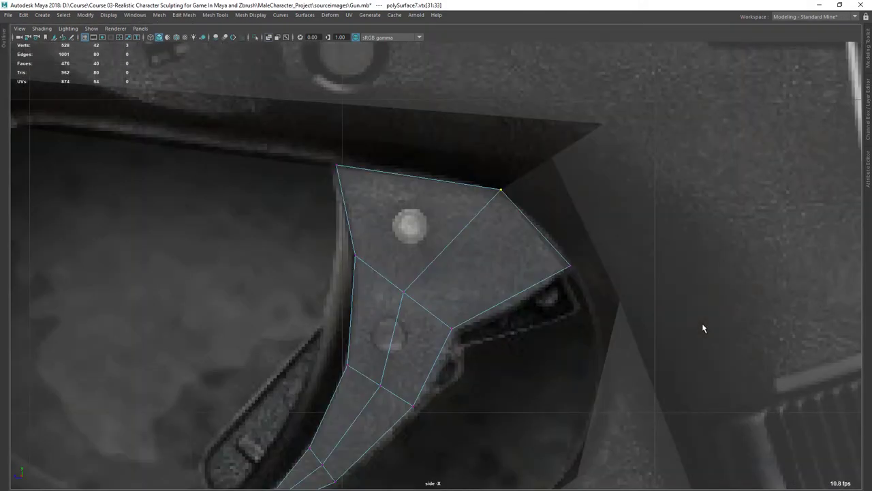
{"action": "scroll", "coordinate": [469, 297], "scroll_direction": "down", "scroll_amount": 8}
{"action": "scroll", "coordinate": [470, 205], "scroll_direction": "up", "scroll_amount": 1}
{"action": "middle_click_drag", "start_coordinate": [480, 298], "coordinate": [557, 231], "text": "alt"}
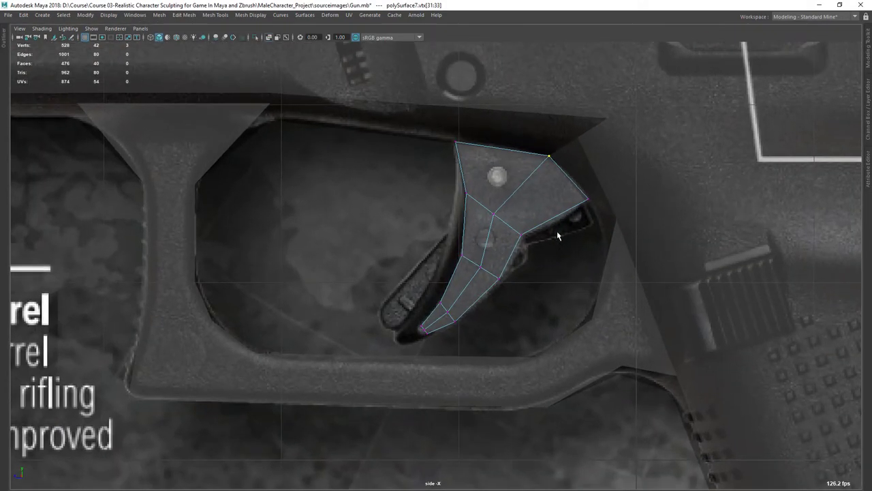
{"action": "right_click_drag", "start_coordinate": [536, 252], "coordinate": [563, 315], "text": "alt"}
{"action": "middle_click_drag", "start_coordinate": [484, 318], "coordinate": [487, 239], "text": "alt"}
{"action": "right_click_drag", "start_coordinate": [488, 239], "coordinate": [611, 450], "text": "alt"}
{"action": "mouse_move", "coordinate": [405, 268]}
{"action": "left_mouse_down"}
{"action": "mouse_move", "coordinate": [413, 283]}
{"action": "mouse_move", "coordinate": [397, 278]}
{"action": "left_mouse_up"}
{"action": "scroll", "coordinate": [566, 231], "scroll_direction": "down", "scroll_amount": 12}
{"action": "middle_click_drag", "start_coordinate": [566, 230], "coordinate": [565, 248], "text": "alt"}
{"action": "key", "text": "q"}
Examine the trigger's safety lever and the rear of the slide in the reference photo.
{"action": "key", "text": "space"}
{"action": "key", "text": "space"}
{"action": "left_click_drag", "start_coordinate": [601, 196], "coordinate": [615, 243], "text": "alt"}
{"action": "key", "text": "alt+Tab"}
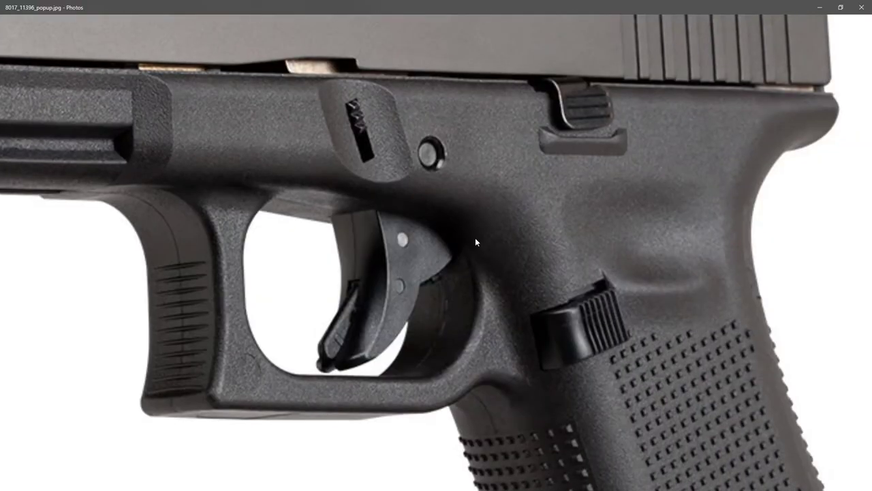
{"action": "left_click_drag", "start_coordinate": [486, 332], "coordinate": [584, 249]}
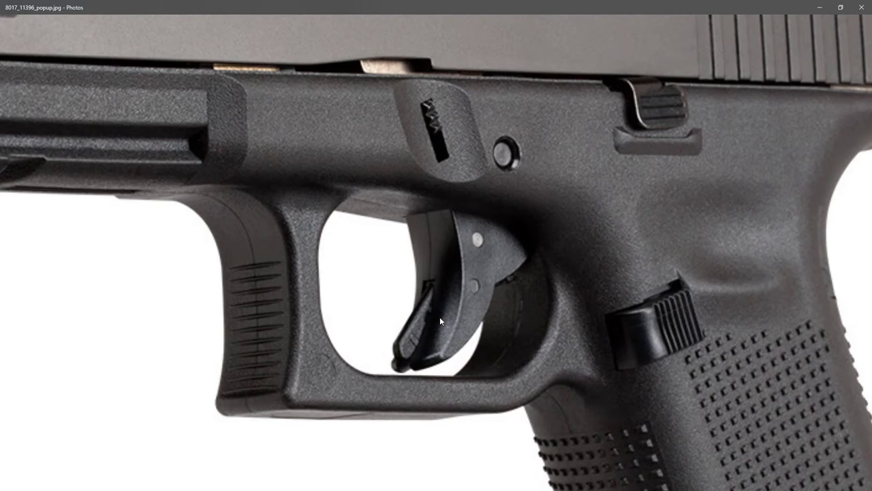
{"action": "scroll", "coordinate": [427, 307], "scroll_direction": "down", "scroll_amount": 2, "text": "ctrl"}
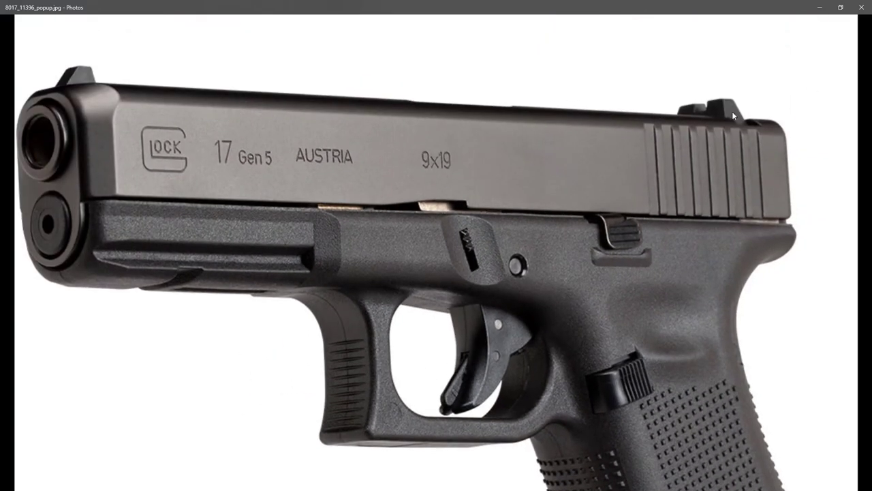
{"action": "scroll", "coordinate": [709, 174], "scroll_direction": "down", "scroll_amount": 2, "text": "ctrl"}
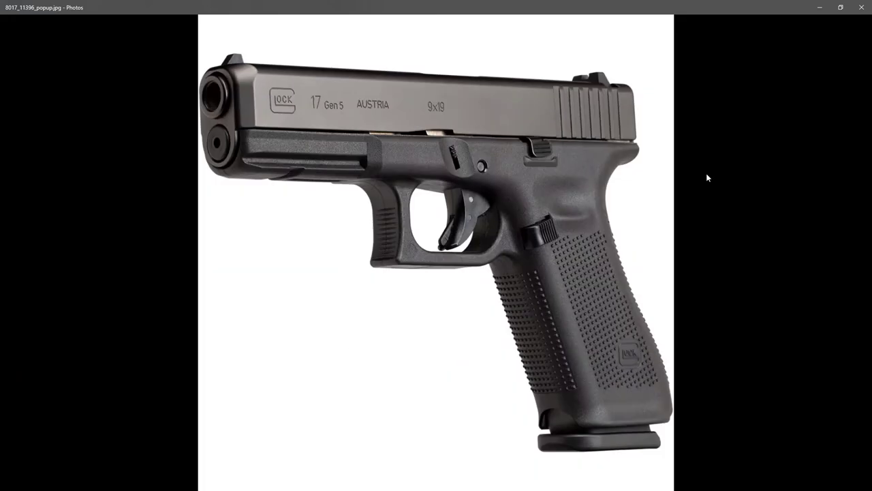
Examine the rear sight, slide top and rear serrations in the Glock reference photos.
{"action": "key", "text": "Right"}
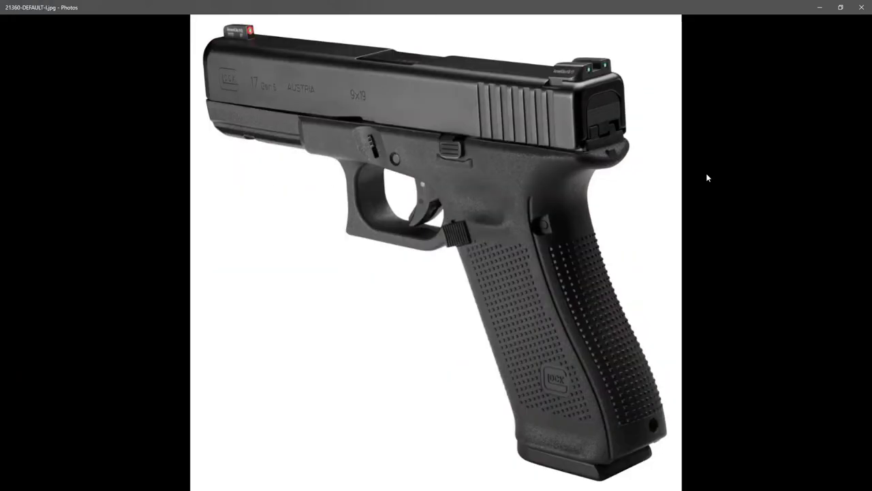
{"action": "key", "text": "Right"}
{"action": "key", "text": "Right"}
{"action": "key", "text": "Right"}
{"action": "key", "text": "Right"}
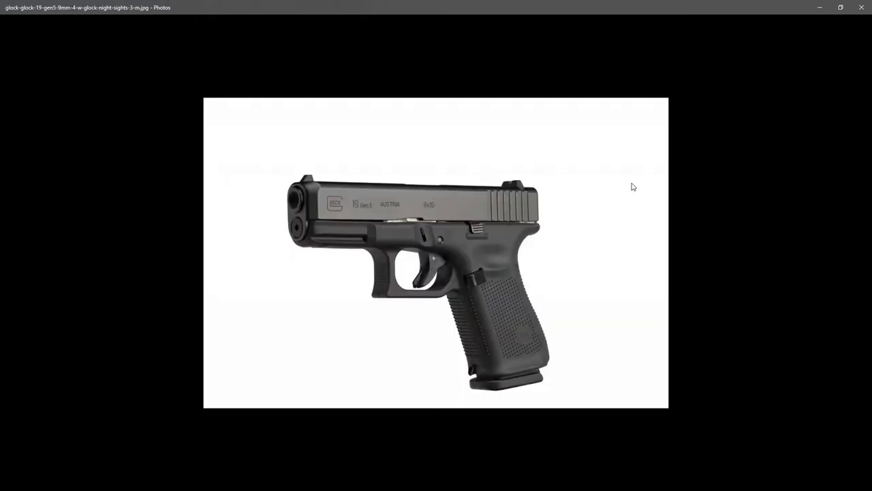
{"action": "key", "text": "Right"}
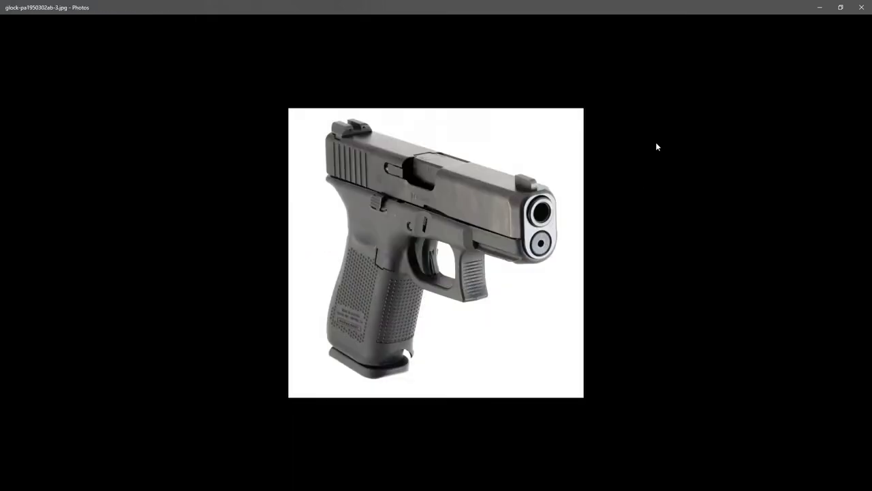
{"action": "scroll", "coordinate": [349, 141], "scroll_direction": "up", "scroll_amount": 5}
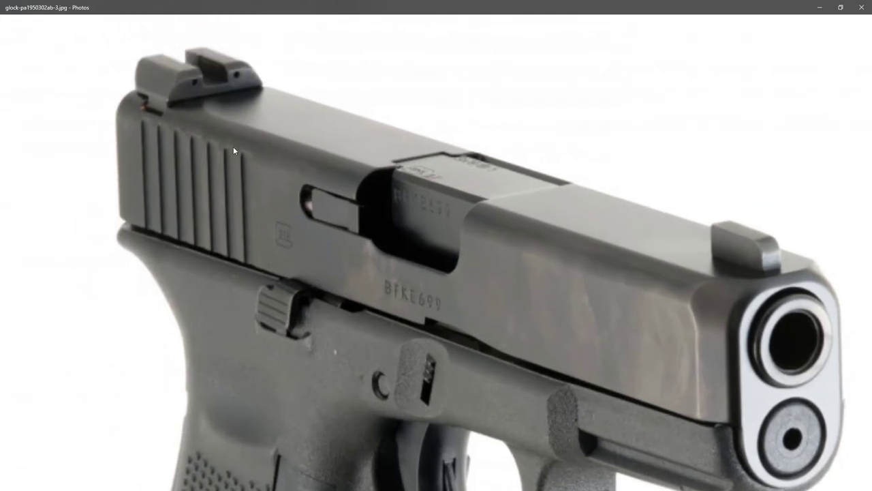
Insert two vertical edge loops in the rear of the slide at the front and rear limits of the rear sight's base.
{"action": "key", "text": "alt+Tab"}
{"action": "left_click_drag", "start_coordinate": [447, 221], "coordinate": [494, 288], "text": "alt"}
{"action": "left_click", "coordinate": [494, 287]}
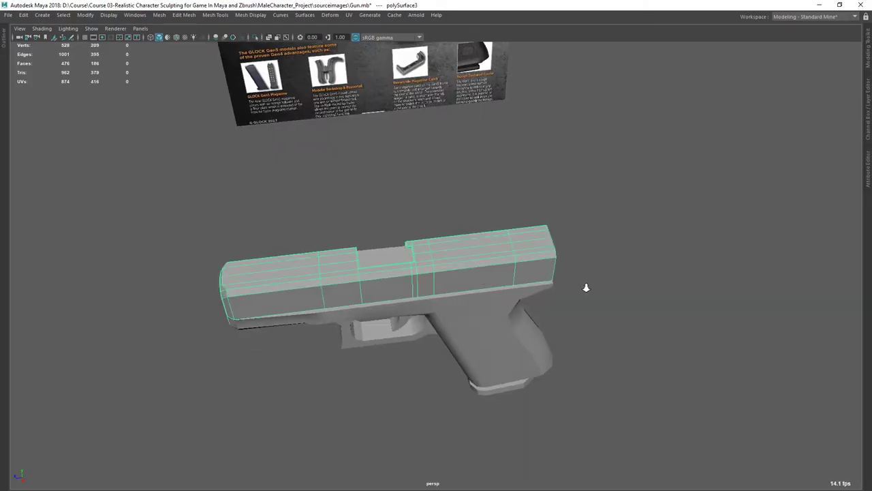
{"action": "right_click_drag", "start_coordinate": [586, 289], "coordinate": [688, 349], "text": "alt"}
{"action": "key", "text": "space"}
{"action": "key", "text": "space"}
{"action": "scroll", "coordinate": [656, 301], "scroll_direction": "up", "scroll_amount": 8}
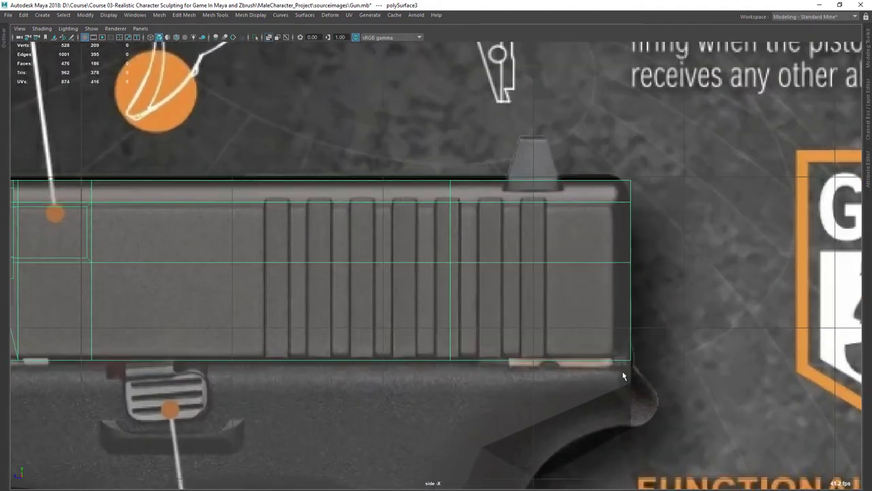
{"action": "scroll", "coordinate": [586, 327], "scroll_direction": "up", "scroll_amount": 1}
{"action": "right_click_drag", "start_coordinate": [535, 220], "coordinate": [485, 233], "text": "shift"}
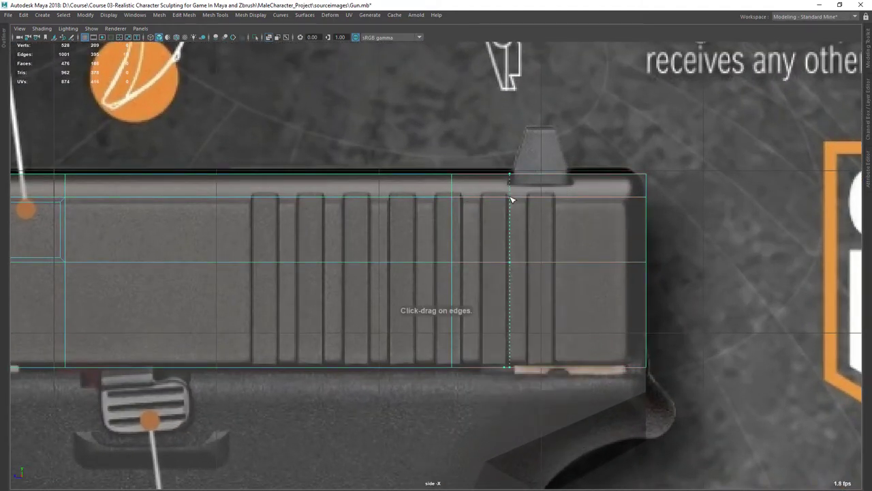
{"action": "left_click", "coordinate": [508, 201]}
{"action": "key", "text": "F8"}
{"action": "left_click", "coordinate": [573, 199]}
Compare the slide's new rear edge loops in perspective with the rear sight mounting in the reference photos.
{"action": "key", "text": "space"}
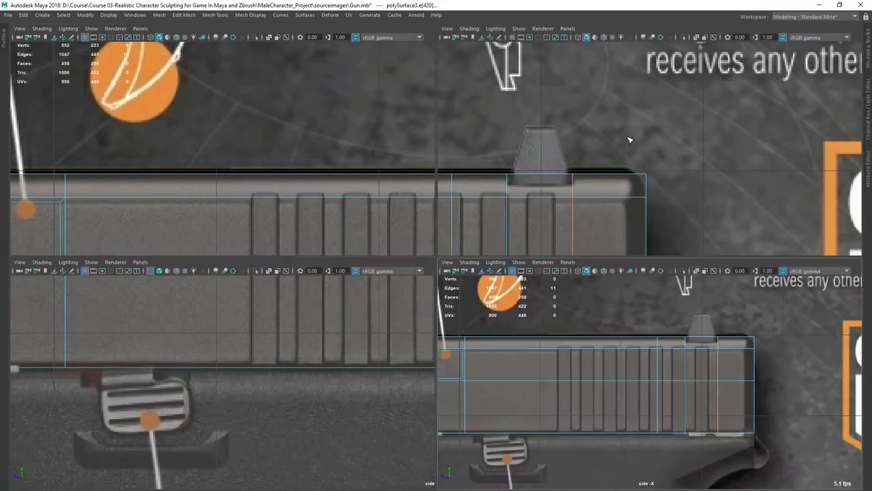
{"action": "key", "text": "space"}
{"action": "left_click_drag", "start_coordinate": [611, 184], "coordinate": [793, 180], "text": "alt"}
{"action": "middle_click_drag", "start_coordinate": [572, 250], "coordinate": [583, 280], "text": "alt"}
{"action": "scroll", "coordinate": [348, 253], "scroll_direction": "up", "scroll_amount": 5}
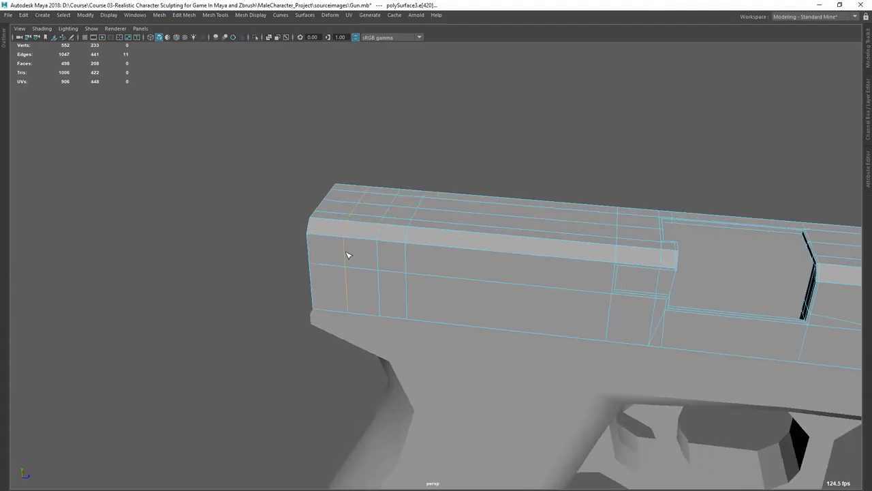
{"action": "scroll", "coordinate": [362, 243], "scroll_direction": "down", "scroll_amount": 2}
{"action": "key", "text": "alt+Tab"}
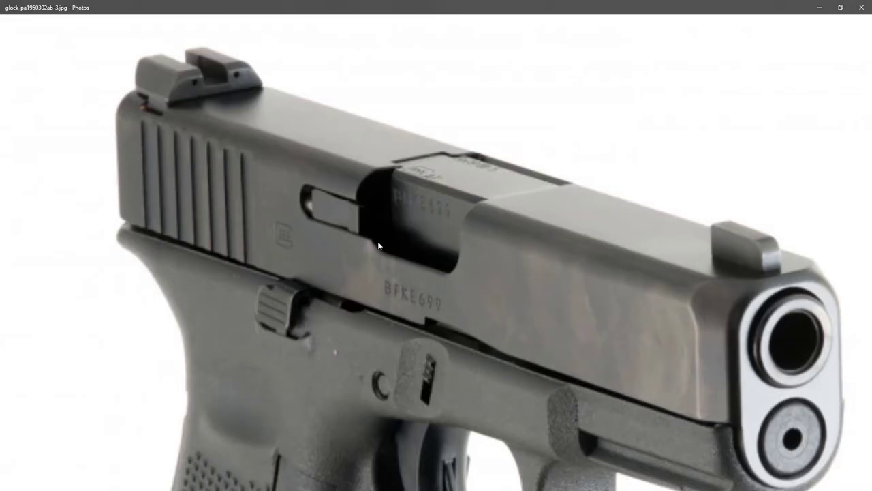
{"action": "key", "text": "Right"}
{"action": "scroll", "coordinate": [526, 189], "scroll_direction": "up", "scroll_amount": 3, "text": "ctrl"}
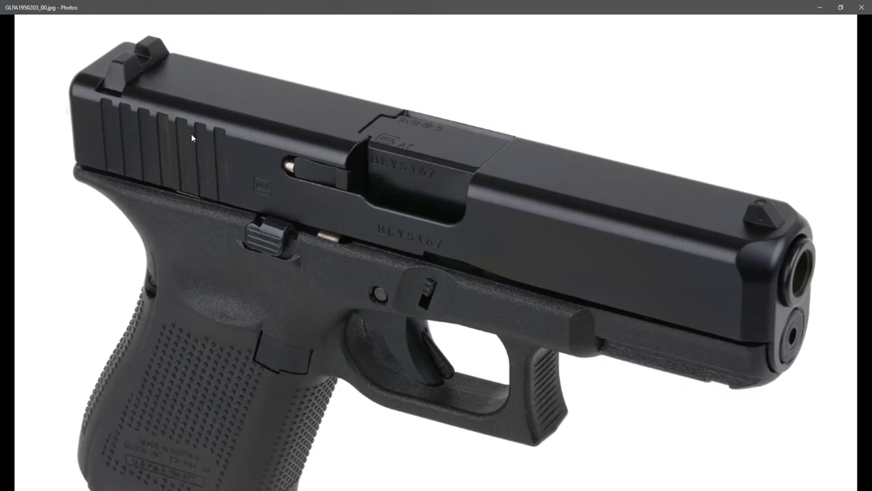
{"action": "key", "text": "alt+Tab"}
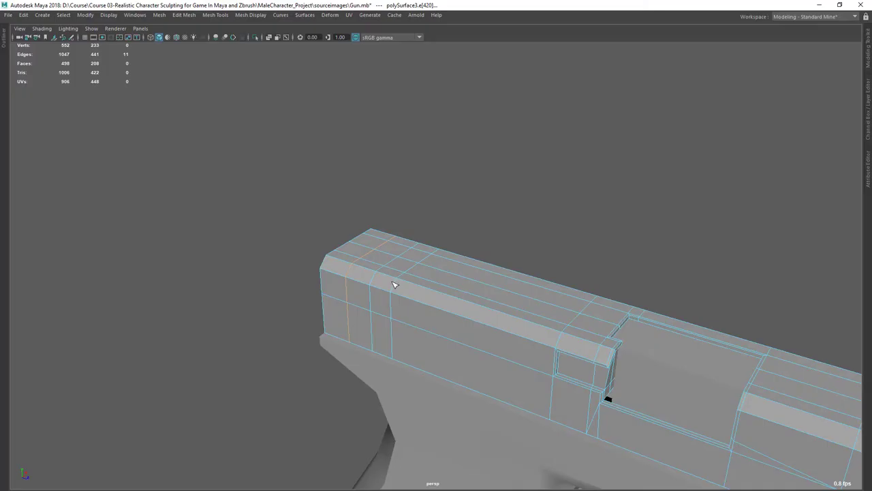
{"action": "key", "text": "alt+Tab"}
{"action": "key", "text": "alt+Tab"}
Insert another edge loop between the two rear sight loops, closer to the rear one.
{"action": "left_click_drag", "start_coordinate": [404, 289], "coordinate": [545, 296], "text": "alt"}
{"action": "right_click", "coordinate": [464, 291]}
{"action": "left_click", "coordinate": [469, 271]}
{"action": "left_click_drag", "start_coordinate": [486, 290], "coordinate": [479, 289], "text": "alt"}
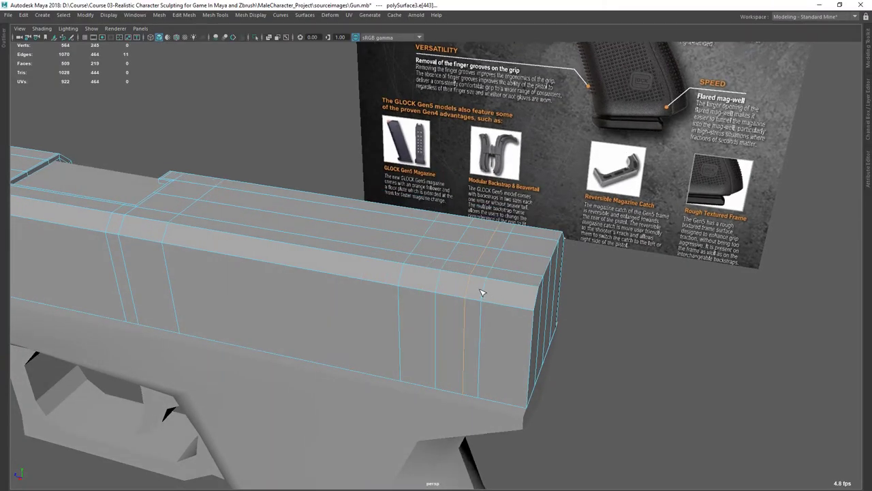
Check the rear sight's base in the rear-angle reference photo against the edge loops on the slide.
{"action": "key", "text": "alt+Tab"}
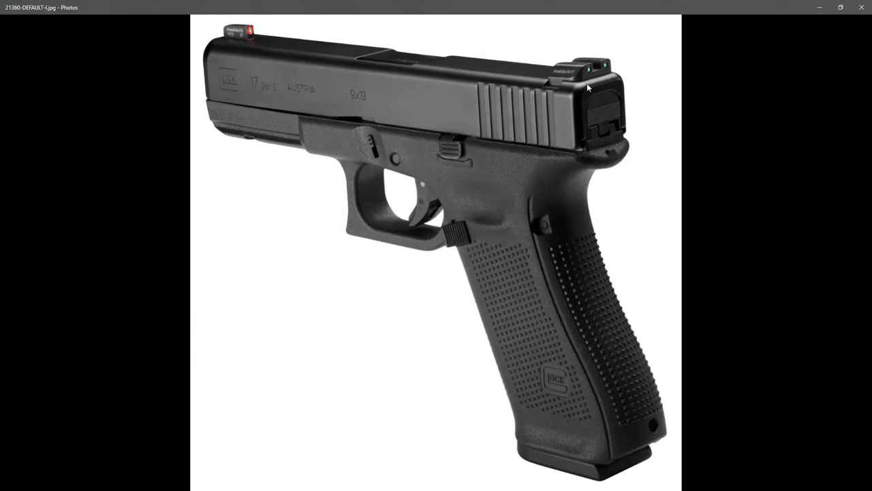
{"action": "key", "text": "alt+Tab"}
{"action": "left_click_drag", "start_coordinate": [477, 321], "coordinate": [459, 300], "text": "alt"}
{"action": "mouse_move", "coordinate": [470, 271]}
{"action": "right_mouse_down"}
{"action": "mouse_move", "coordinate": [469, 263]}
{"action": "mouse_move", "coordinate": [463, 280]}
{"action": "right_mouse_up"}
{"action": "left_click_drag", "start_coordinate": [470, 293], "coordinate": [479, 272], "text": "alt"}
{"action": "key", "text": "alt+Tab"}
{"action": "key", "text": "alt+Tab"}
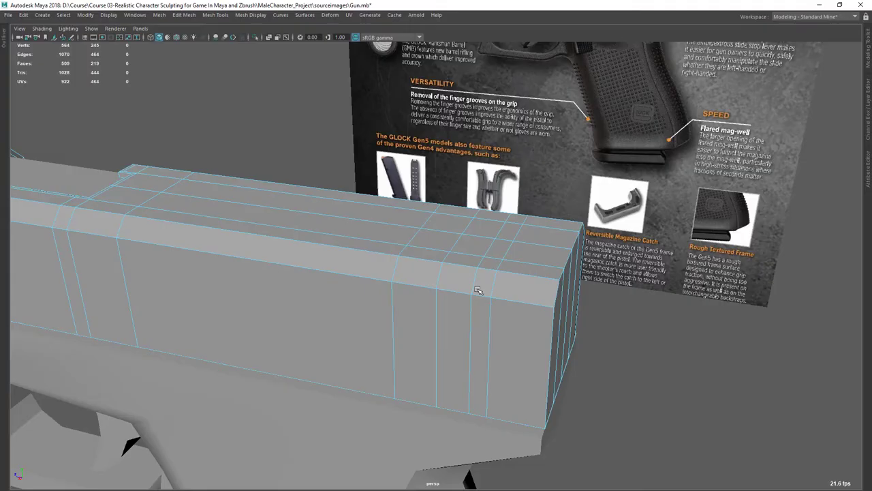
Scale the four top faces between the front sight-base loop and the middle loop narrower across the slide's width.
{"action": "left_click", "coordinate": [458, 276]}
{"action": "left_click", "coordinate": [469, 261]}
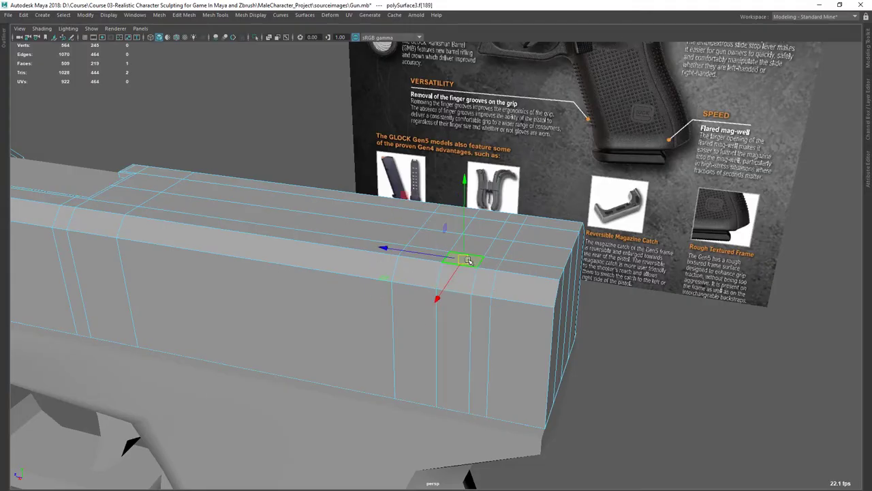
{"action": "left_click", "coordinate": [482, 244], "text": "shift"}
{"action": "left_click", "coordinate": [491, 228], "text": "shift"}
{"action": "left_click_drag", "start_coordinate": [550, 238], "coordinate": [521, 276], "text": "alt"}
{"action": "left_click", "coordinate": [438, 253], "text": "shift"}
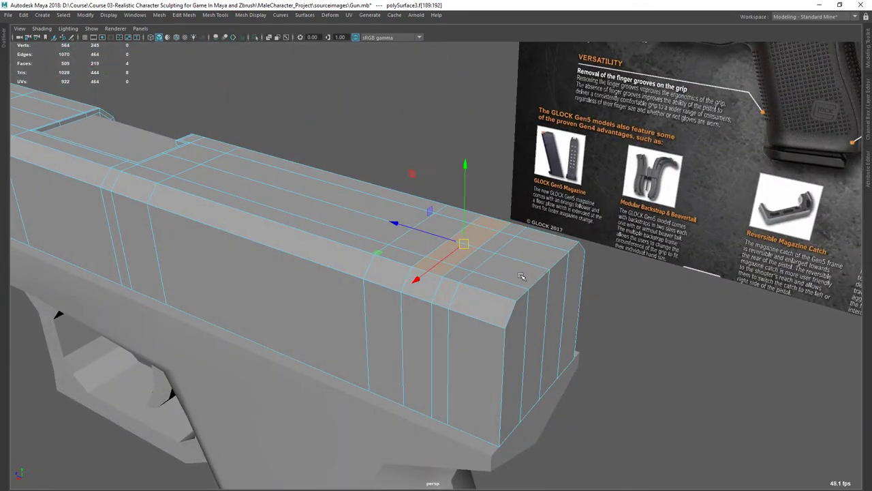
{"action": "key", "text": "alt+Tab"}
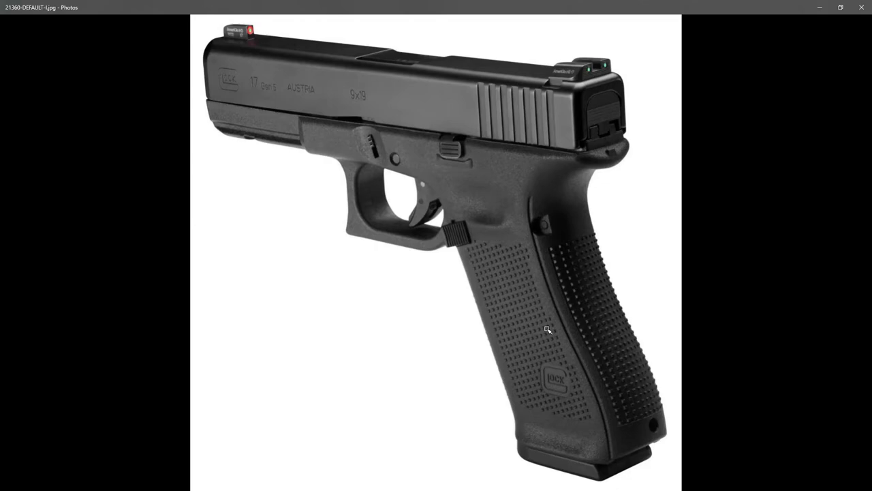
{"action": "key", "text": "alt+Tab"}
{"action": "left_click_drag", "start_coordinate": [547, 330], "coordinate": [466, 319], "text": "alt"}
{"action": "key", "text": "r"}
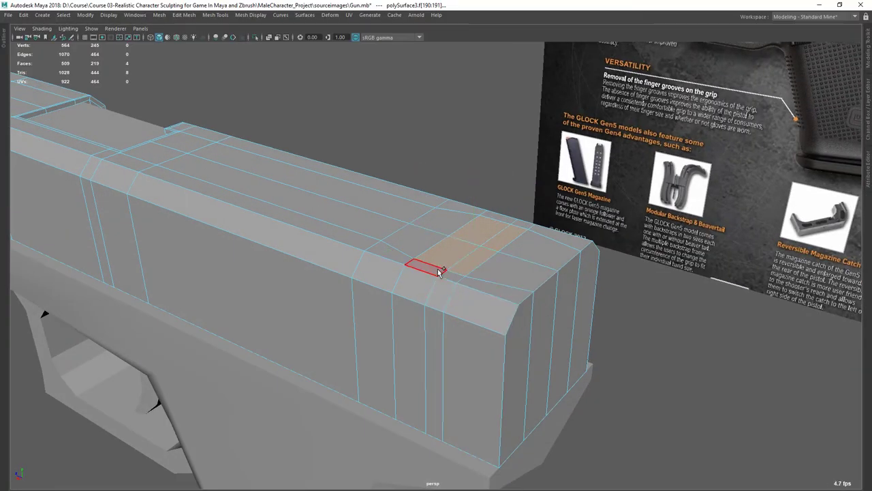
Extrude the six rear sight base faces downward with a Local Translate Z of -0.078 to form a recess.
{"action": "key", "text": "alt+Tab"}
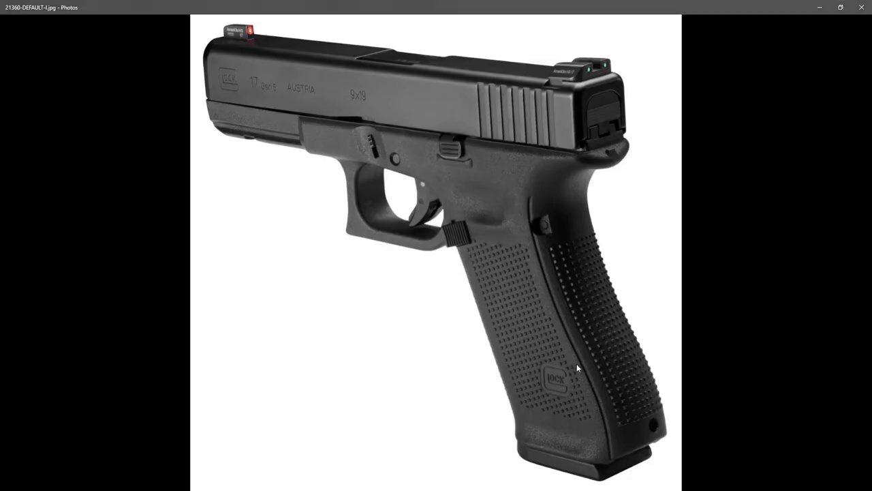
{"action": "key", "text": "alt+Tab"}
{"action": "left_click_drag", "start_coordinate": [471, 381], "coordinate": [492, 386], "text": "alt"}
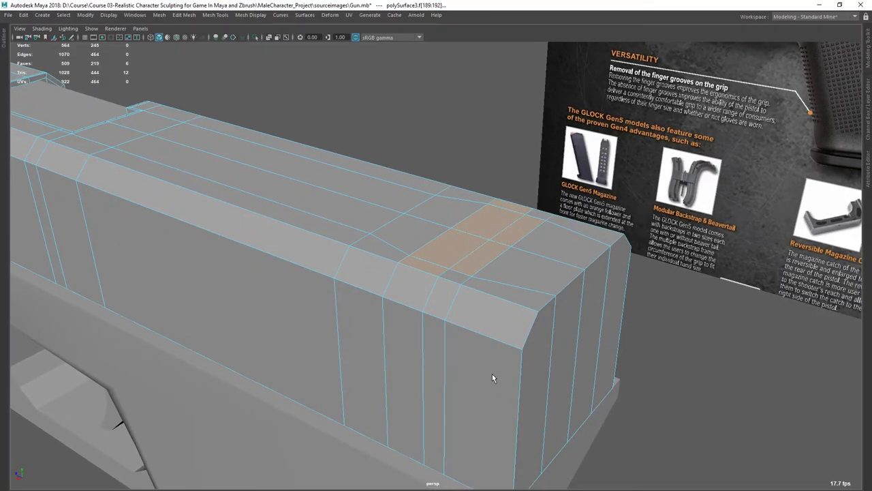
{"action": "right_click_drag", "start_coordinate": [491, 376], "coordinate": [501, 402], "text": "alt"}
{"action": "left_click_drag", "start_coordinate": [501, 402], "coordinate": [476, 272], "text": "alt"}
{"action": "right_click_drag", "start_coordinate": [471, 247], "coordinate": [471, 275], "text": "shift"}
{"action": "key", "text": "alt+Tab"}
{"action": "key", "text": "alt+Tab"}
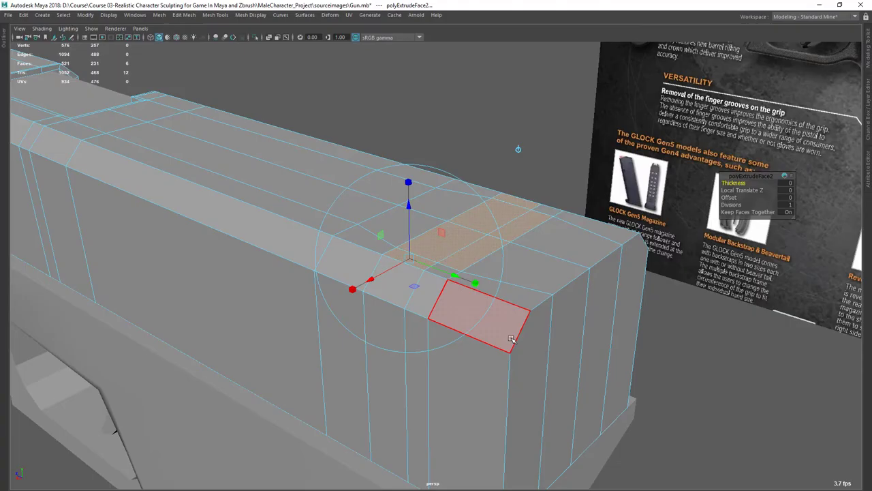
{"action": "left_click_drag", "start_coordinate": [411, 209], "coordinate": [409, 216]}
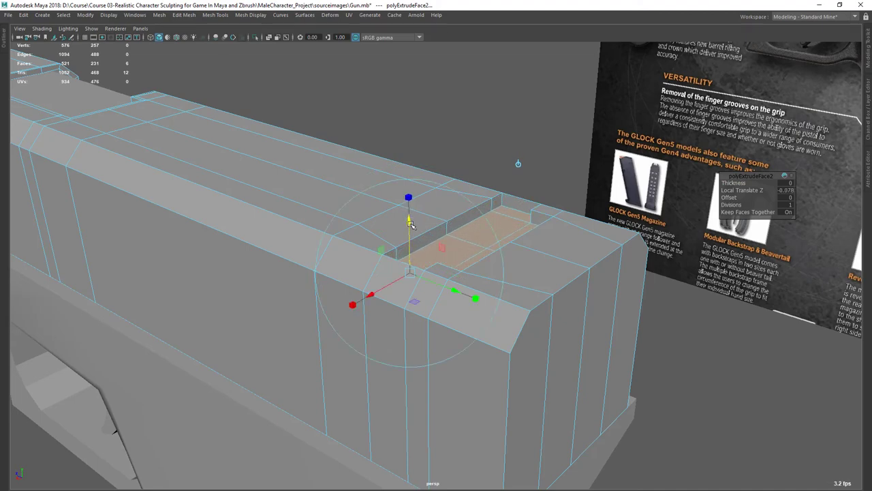
Delete the sloped edge faces beside the rear sight recess on both sides of the slide.
{"action": "key", "text": "alt+Tab"}
{"action": "key", "text": "alt+Tab"}
{"action": "mouse_move", "coordinate": [473, 302]}
{"action": "left_mouse_down", "text": "alt"}
{"action": "mouse_move", "coordinate": [469, 293]}
{"action": "mouse_move", "coordinate": [407, 287]}
{"action": "mouse_move", "coordinate": [500, 289]}
{"action": "mouse_move", "coordinate": [468, 300]}
{"action": "left_mouse_up", "text": "alt"}
{"action": "key", "text": "q"}
{"action": "left_click", "coordinate": [424, 275]}
{"action": "key", "text": "Delete"}
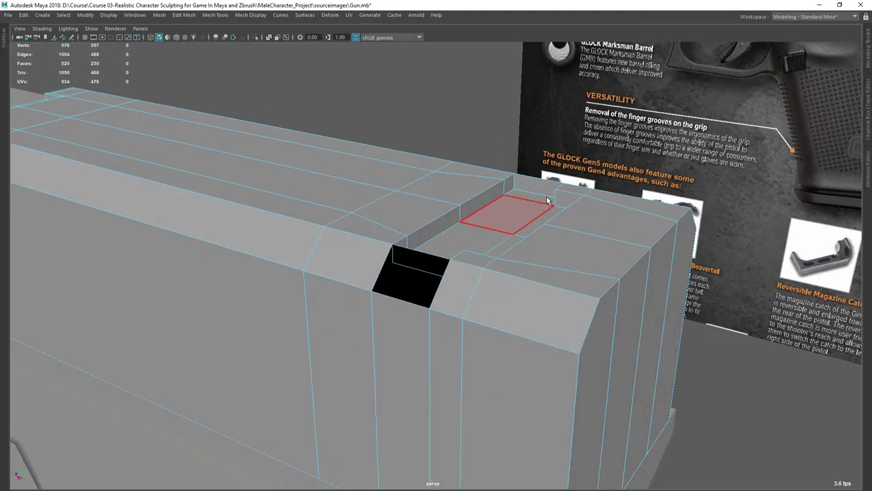
{"action": "left_click", "coordinate": [549, 192]}
{"action": "key", "text": "Delete"}
Delete the two side wall faces at the outer ends of the rear sight recess to open it sideways.
{"action": "left_click_drag", "start_coordinate": [587, 285], "coordinate": [512, 285], "text": "alt"}
{"action": "left_click", "coordinate": [454, 260]}
{"action": "key", "text": "Delete"}
{"action": "left_click_drag", "start_coordinate": [478, 312], "coordinate": [551, 315], "text": "alt"}
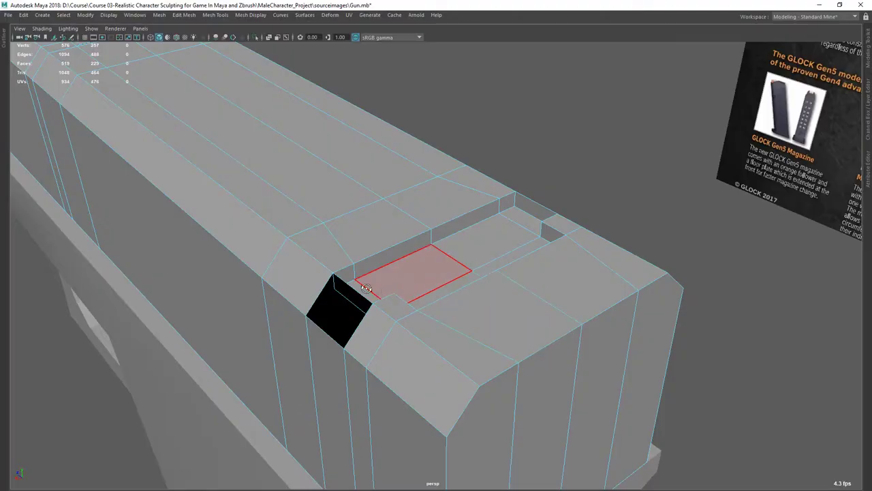
{"action": "left_click_drag", "start_coordinate": [436, 281], "coordinate": [540, 230], "text": "alt"}
{"action": "left_click", "coordinate": [241, 235]}
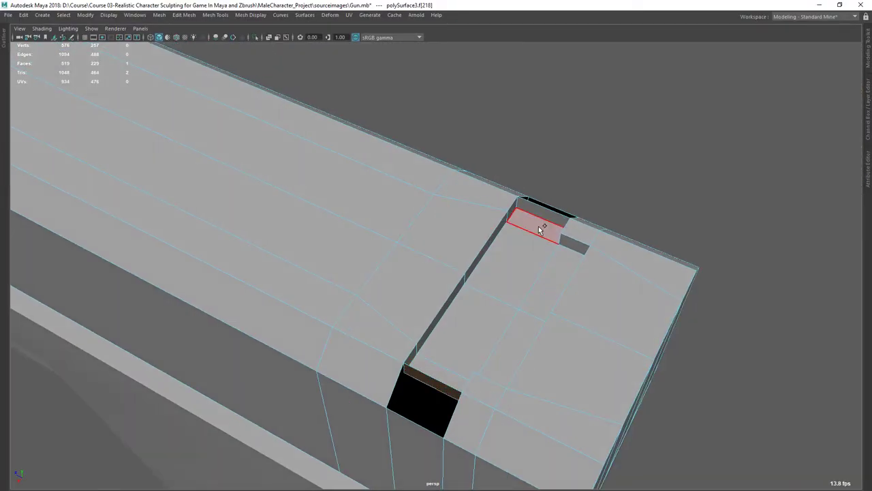
{"action": "left_click", "coordinate": [553, 218], "text": "shift"}
{"action": "key", "text": "Delete"}
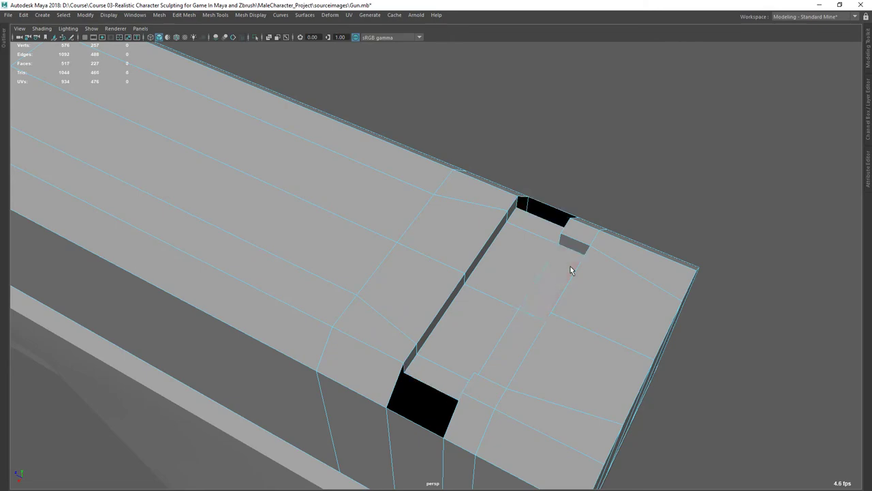
Select only the six floor faces of the rear sight recess and move them down to deepen it.
{"action": "left_click_drag", "start_coordinate": [554, 312], "coordinate": [415, 312], "text": "alt"}
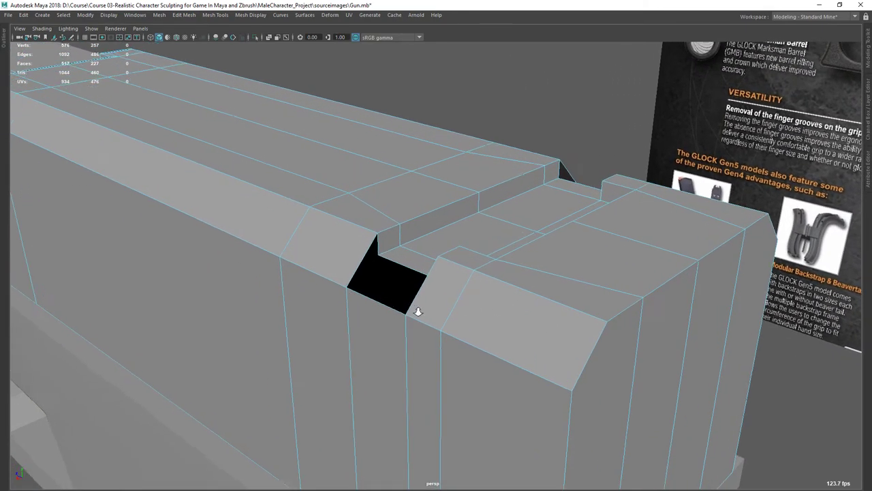
{"action": "left_click_drag", "start_coordinate": [413, 270], "coordinate": [469, 274], "text": "alt"}
{"action": "left_click", "coordinate": [463, 256]}
{"action": "left_click_drag", "start_coordinate": [516, 293], "coordinate": [619, 248], "text": "alt"}
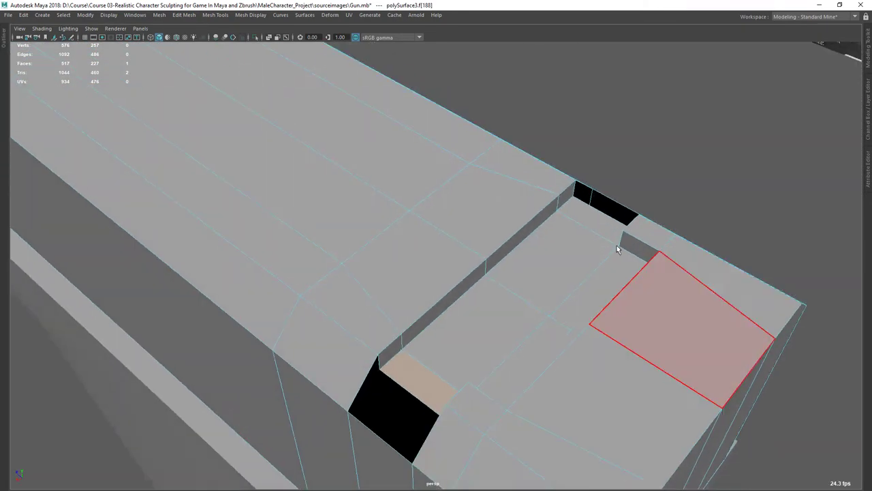
{"action": "double_click", "coordinate": [597, 216], "text": "shift"}
{"action": "left_click_drag", "start_coordinate": [607, 280], "coordinate": [623, 164], "text": "alt"}
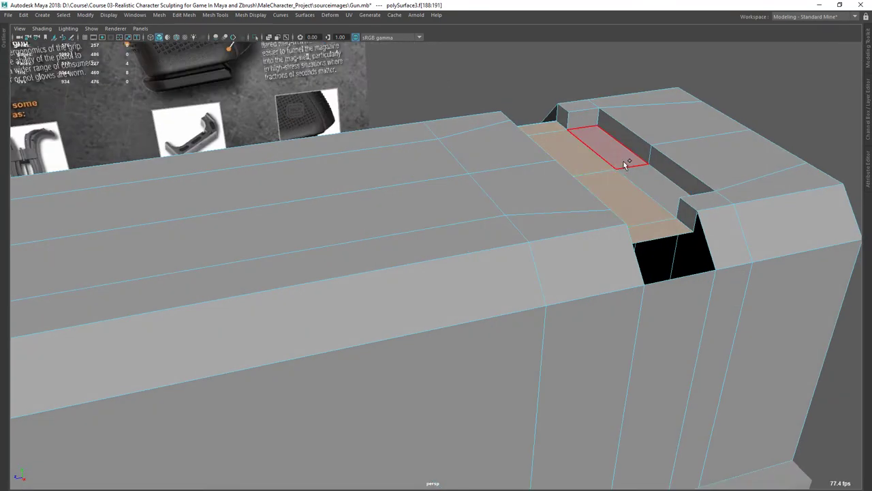
{"action": "left_click", "coordinate": [652, 199], "text": "shift"}
{"action": "left_click_drag", "start_coordinate": [688, 251], "coordinate": [658, 236], "text": "alt"}
{"action": "key", "text": "w"}
{"action": "left_click_drag", "start_coordinate": [658, 277], "coordinate": [507, 268], "text": "alt"}
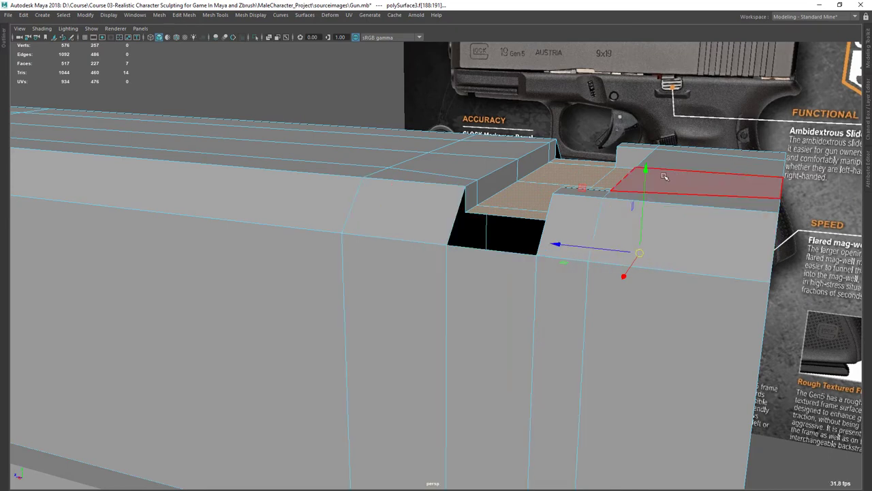
{"action": "left_click_drag", "start_coordinate": [645, 171], "coordinate": [540, 259]}
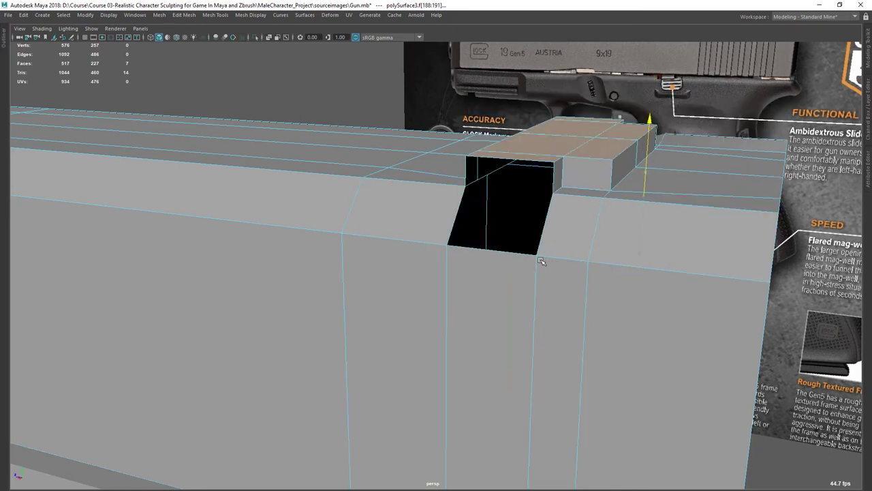
{"action": "mouse_move", "coordinate": [546, 300]}
{"action": "left_mouse_down", "text": "alt"}
{"action": "mouse_move", "coordinate": [539, 288]}
{"action": "mouse_move", "coordinate": [520, 296]}
{"action": "mouse_move", "coordinate": [533, 308]}
{"action": "left_mouse_up", "text": "alt"}
{"action": "left_click", "coordinate": [361, 353], "text": "ctrl"}
{"action": "left_click_drag", "start_coordinate": [421, 406], "coordinate": [520, 368], "text": "alt"}
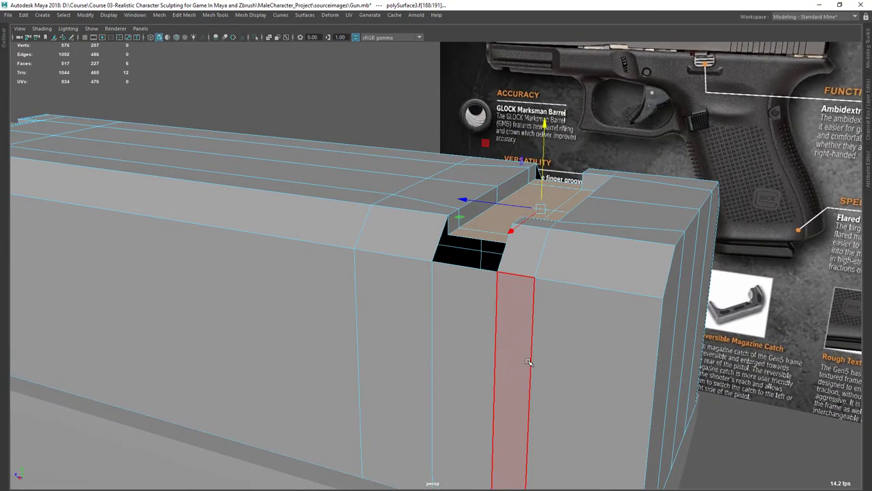
{"action": "middle_click_drag", "start_coordinate": [433, 256], "coordinate": [430, 270]}
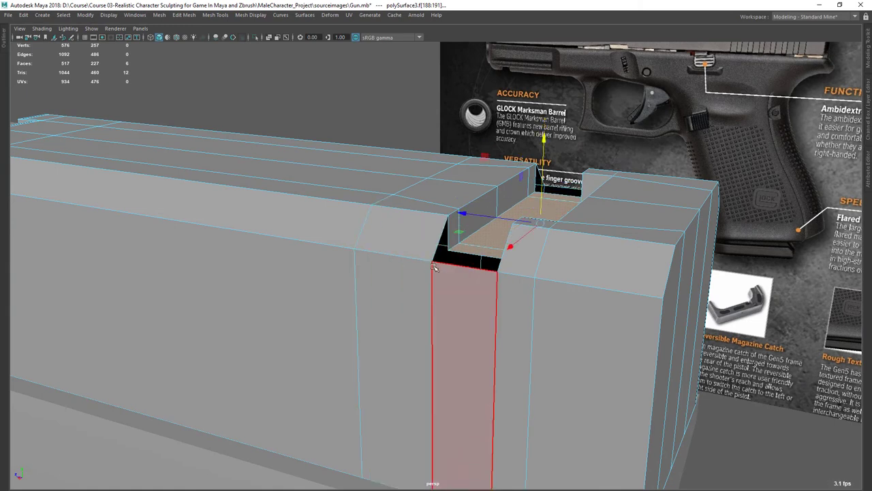
{"action": "left_click_drag", "start_coordinate": [547, 212], "coordinate": [537, 250], "text": "alt"}
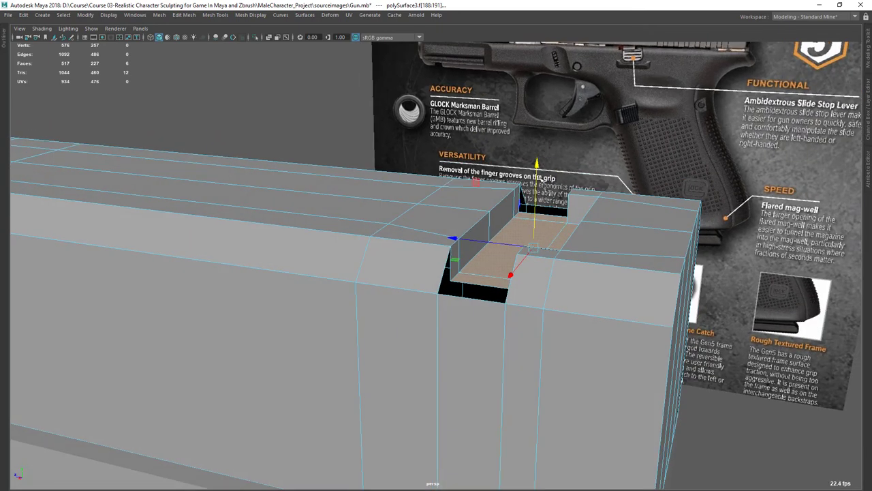
Target-weld the outer corner vertices of the rear sight recess floor onto the slide's side-edge vertices, closing the gaps at both ends.
{"action": "left_click_drag", "start_coordinate": [538, 250], "coordinate": [532, 180], "text": "alt"}
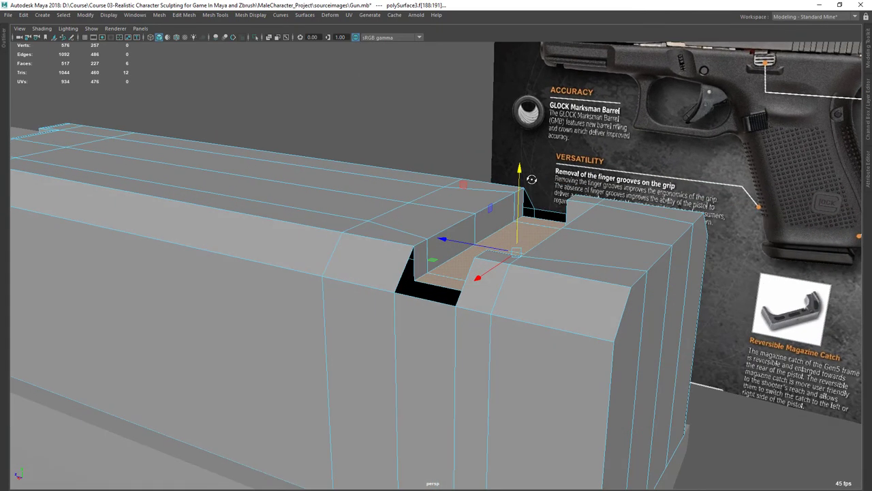
{"action": "left_click_drag", "start_coordinate": [622, 252], "coordinate": [571, 350], "text": "alt"}
{"action": "right_click_drag", "start_coordinate": [571, 350], "coordinate": [534, 352], "text": "alt"}
{"action": "right_click_drag", "start_coordinate": [453, 257], "coordinate": [464, 247]}
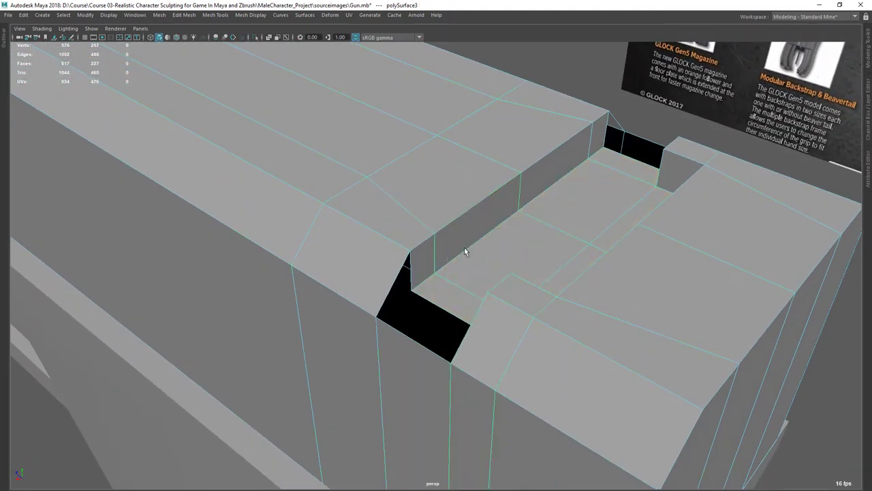
{"action": "middle_click_drag", "start_coordinate": [357, 381], "coordinate": [361, 325], "text": "alt"}
{"action": "mouse_move", "coordinate": [375, 263]}
{"action": "left_mouse_down", "text": "alt"}
{"action": "mouse_move", "coordinate": [355, 272]}
{"action": "mouse_move", "coordinate": [393, 267]}
{"action": "left_mouse_up", "text": "alt"}
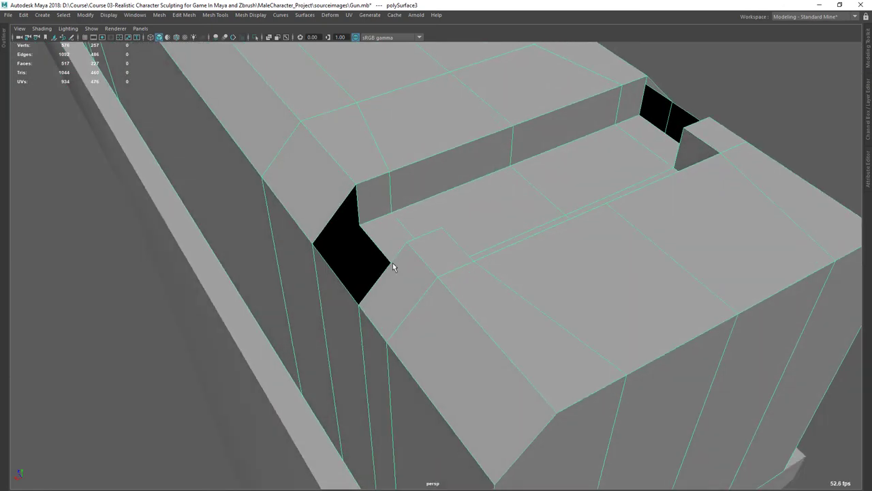
{"action": "right_click", "coordinate": [386, 148], "text": "shift"}
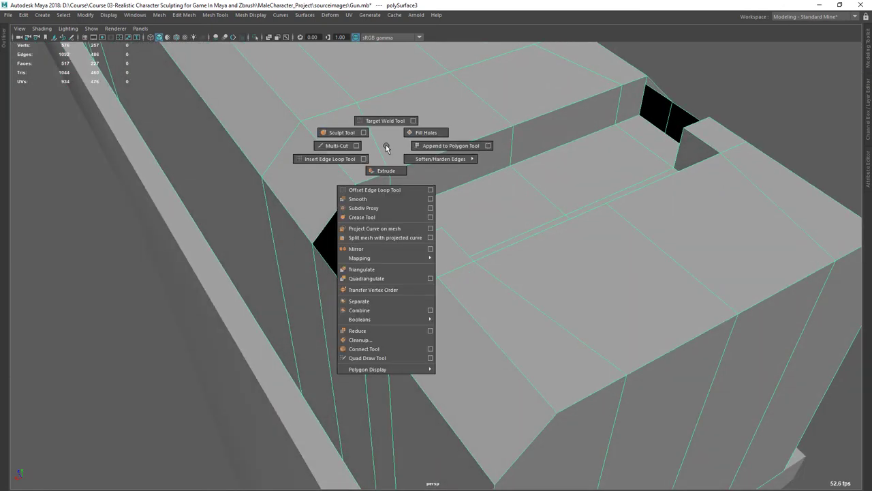
{"action": "left_click", "coordinate": [381, 107]}
{"action": "left_click_drag", "start_coordinate": [312, 236], "coordinate": [312, 240]}
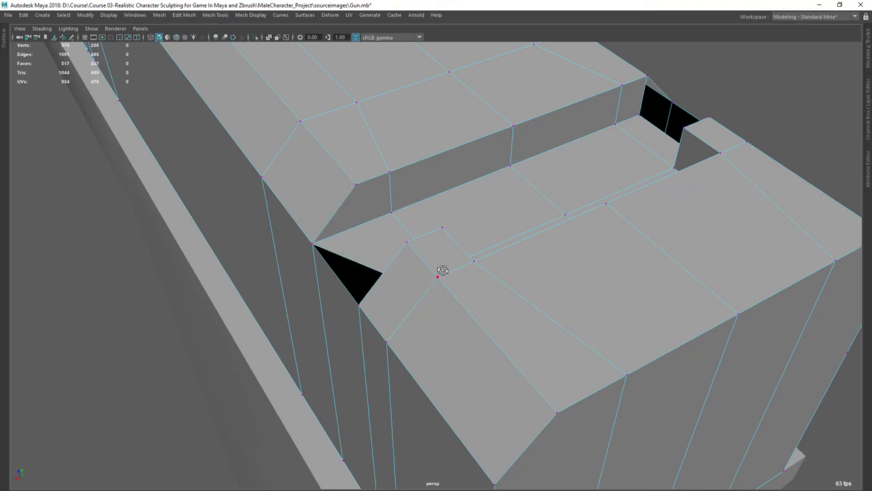
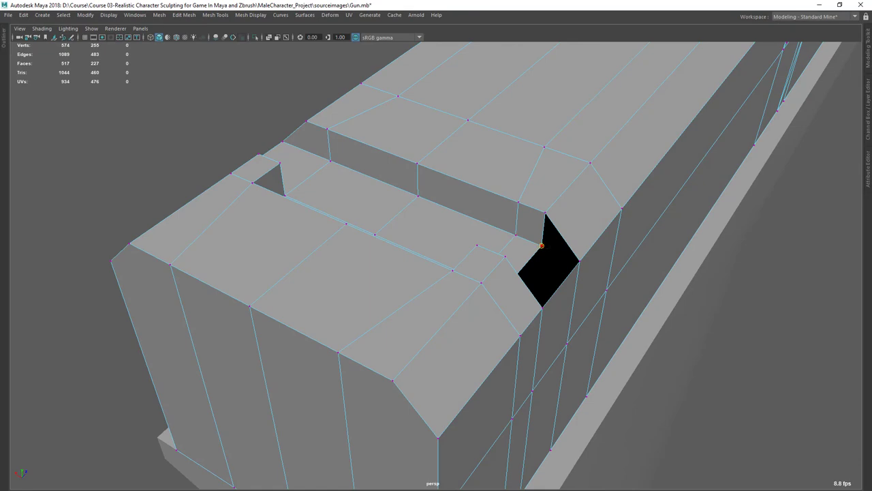
{"action": "left_click_drag", "start_coordinate": [578, 260], "coordinate": [580, 261]}
{"action": "left_click_drag", "start_coordinate": [580, 266], "coordinate": [429, 300], "text": "alt"}
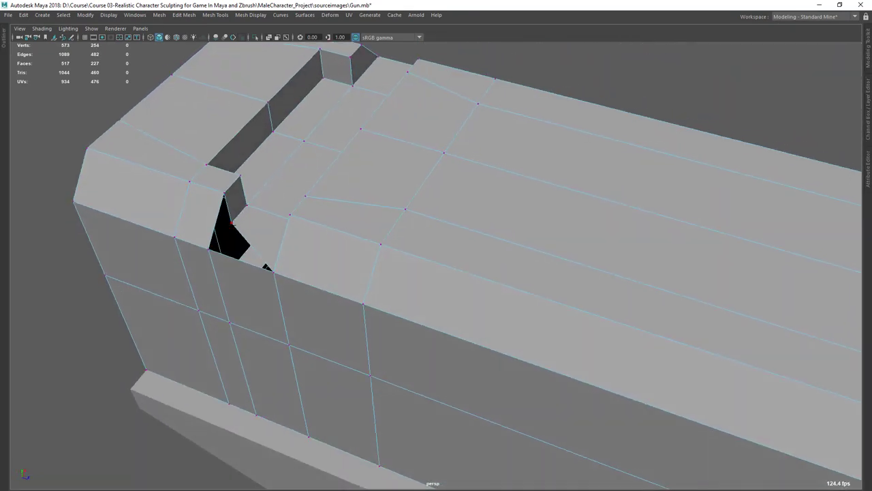
{"action": "left_click_drag", "start_coordinate": [232, 223], "coordinate": [208, 249]}
{"action": "scroll", "coordinate": [376, 276], "scroll_direction": "down", "scroll_amount": 5}
{"action": "left_click_drag", "start_coordinate": [466, 248], "coordinate": [273, 218], "text": "alt"}
{"action": "left_click_drag", "start_coordinate": [401, 225], "coordinate": [469, 257], "text": "alt"}
Duplicate the four central floor faces of the rear sight recess as a separate piece for the rear sight.
{"action": "key", "text": "alt+Tab"}
{"action": "key", "text": "alt+Tab"}
{"action": "key", "text": "alt+Tab"}
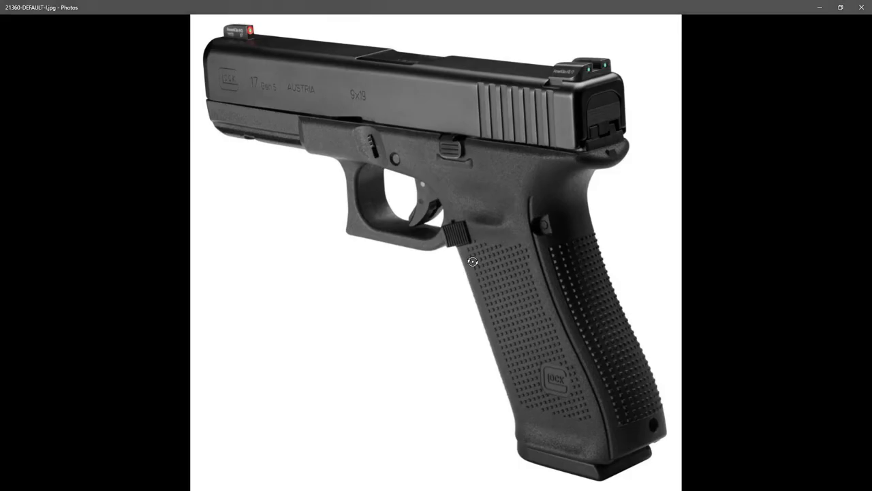
{"action": "key", "text": "alt+Tab"}
{"action": "right_click_drag", "start_coordinate": [460, 220], "coordinate": [461, 236]}
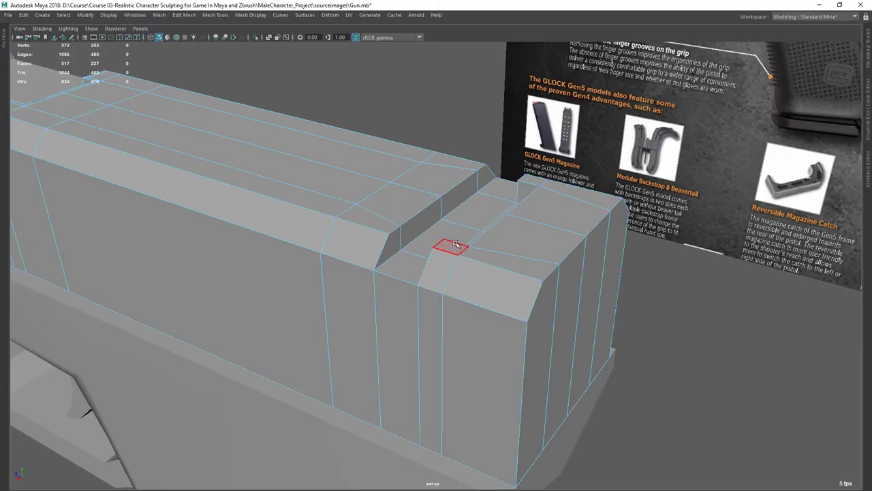
{"action": "left_click_drag", "start_coordinate": [455, 235], "coordinate": [491, 294], "text": "alt"}
{"action": "left_click", "coordinate": [463, 248]}
{"action": "left_click", "coordinate": [483, 223], "text": "shift"}
{"action": "key", "text": "alt+Tab"}
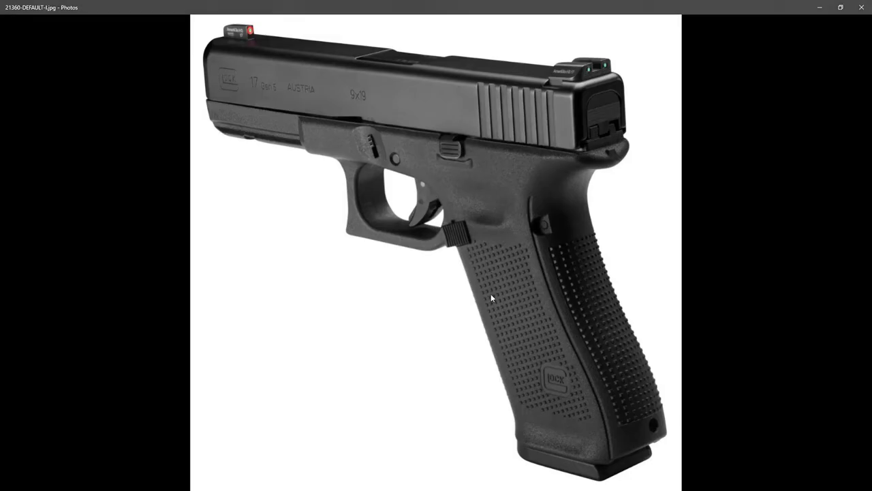
{"action": "key", "text": "alt+Tab"}
{"action": "left_click_drag", "start_coordinate": [502, 140], "coordinate": [524, 202], "text": "alt"}
{"action": "scroll", "coordinate": [482, 190], "scroll_direction": "up", "scroll_amount": 1}
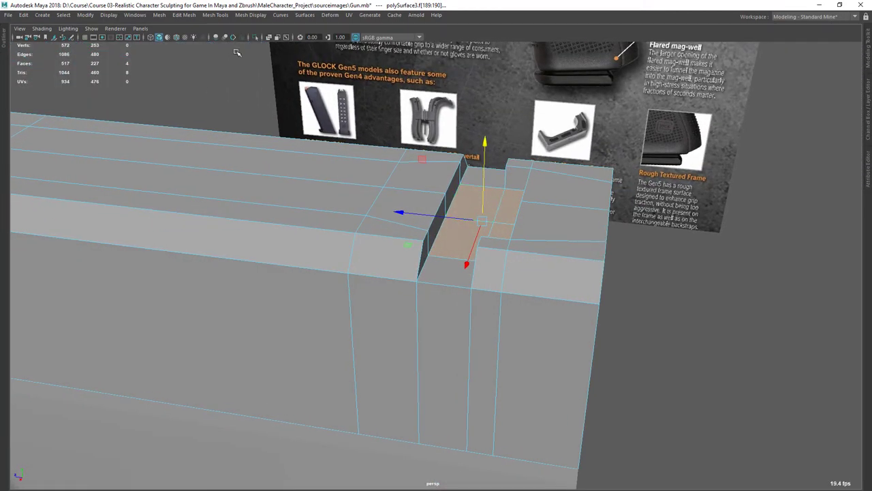
{"action": "left_click", "coordinate": [185, 15]}
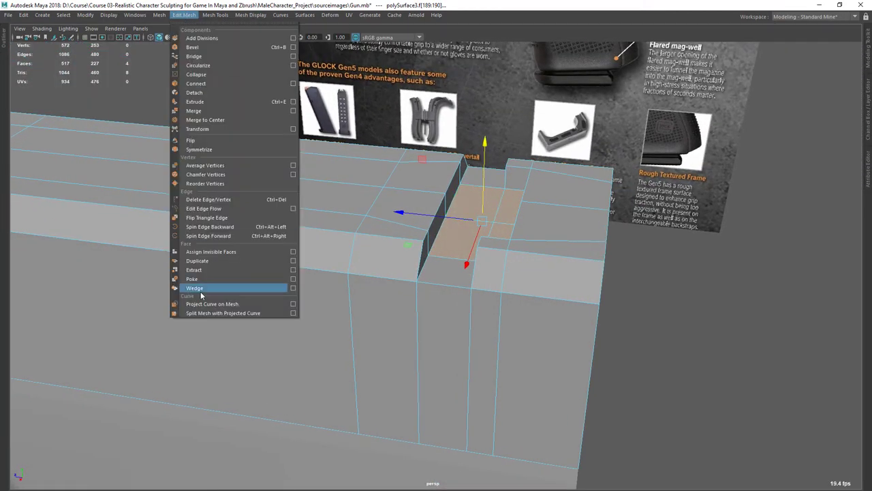
{"action": "left_click", "coordinate": [199, 264]}
{"action": "key", "text": "q"}
Select only the duplicated rear sight piece and extrude its faces upward with a Local Translate Z of 0.207.
{"action": "scroll", "coordinate": [519, 257], "scroll_direction": "up", "scroll_amount": 1}
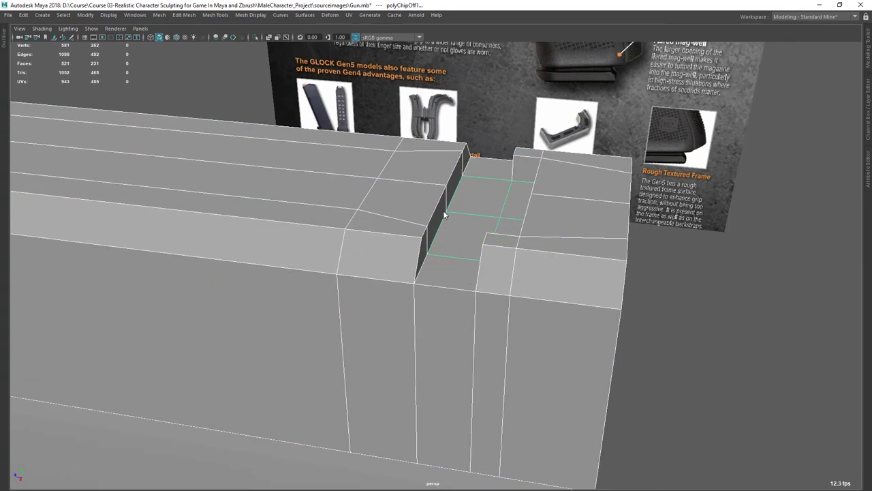
{"action": "left_click_drag", "start_coordinate": [556, 297], "coordinate": [552, 265], "text": "alt"}
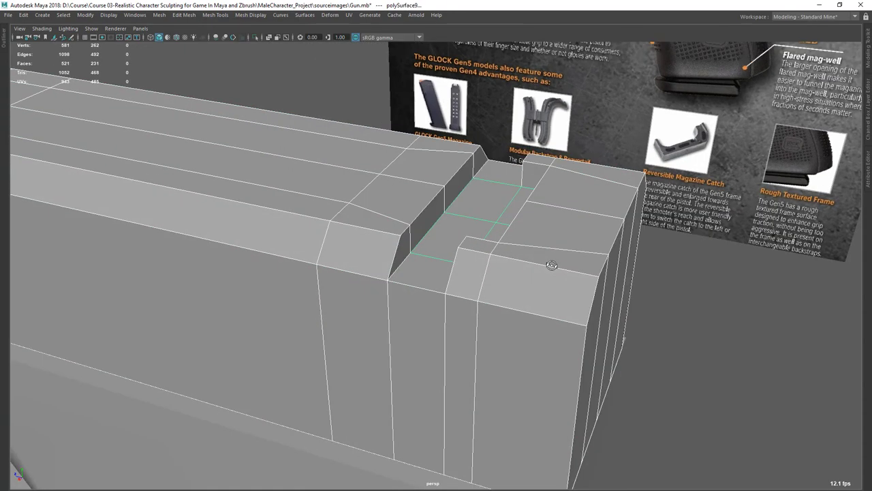
{"action": "left_click", "coordinate": [483, 334]}
{"action": "left_click_drag", "start_coordinate": [200, 138], "coordinate": [20, 294], "text": "shift"}
{"action": "left_click_drag", "start_coordinate": [443, 289], "coordinate": [455, 239], "text": "alt"}
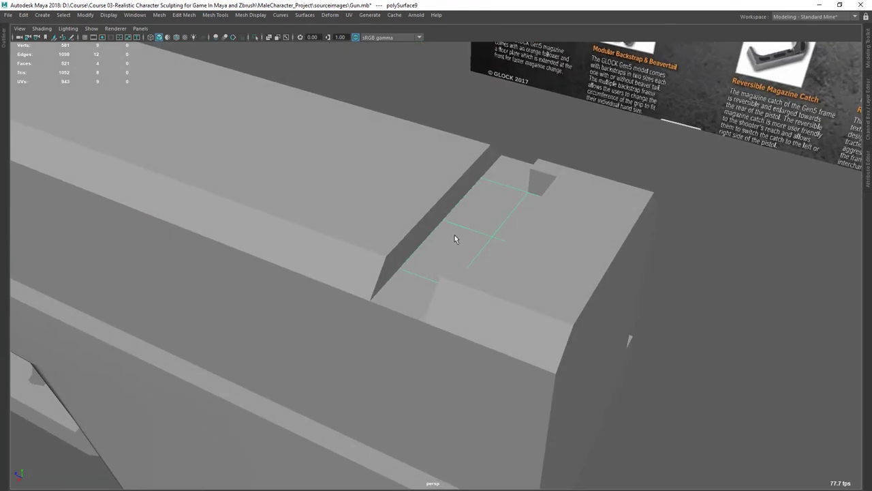
{"action": "right_click_drag", "start_coordinate": [421, 86], "coordinate": [411, 118], "text": "shift"}
{"action": "left_click_drag", "start_coordinate": [475, 215], "coordinate": [452, 151], "text": "alt"}
{"action": "key", "text": "alt+Tab"}
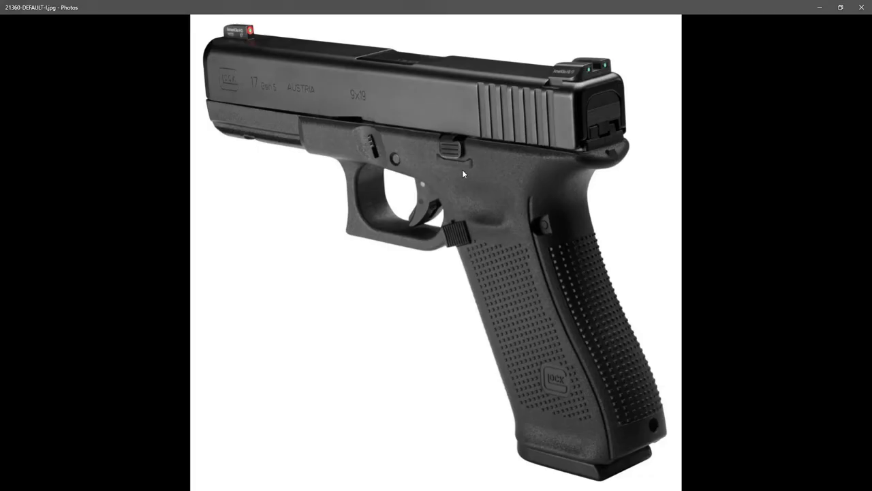
{"action": "key", "text": "alt+Tab"}
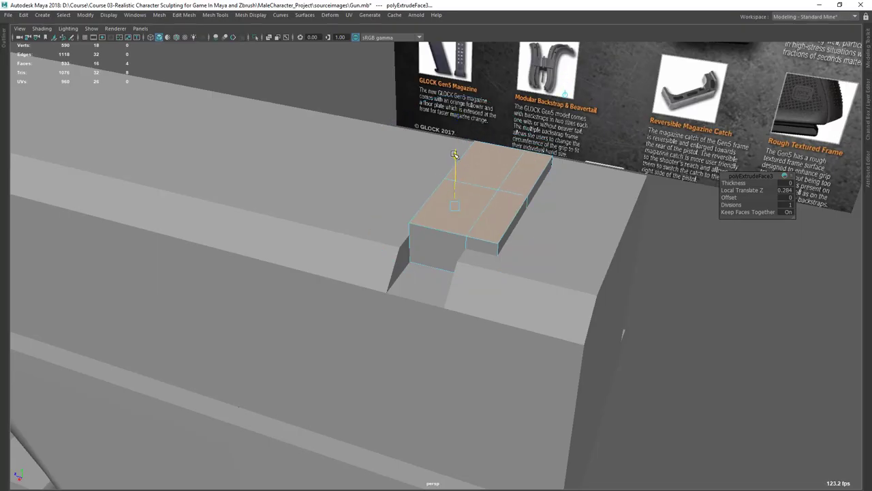
{"action": "key", "text": "alt+Tab"}
{"action": "key", "text": "alt+Tab"}
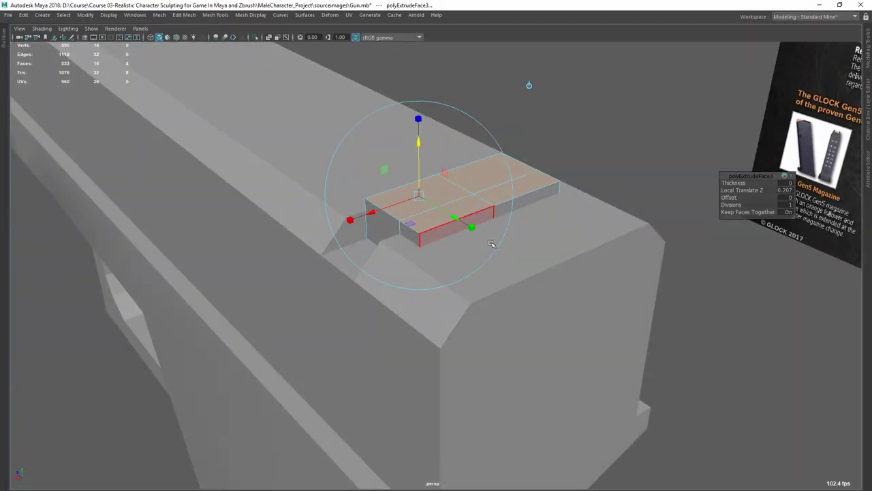
{"action": "key", "text": "alt+Tab"}
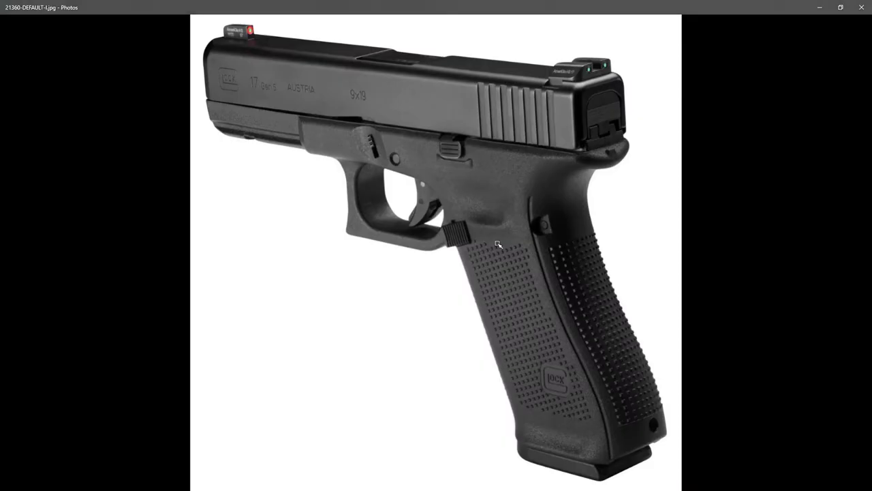
{"action": "key", "text": "alt+Tab"}
{"action": "key", "text": "q"}
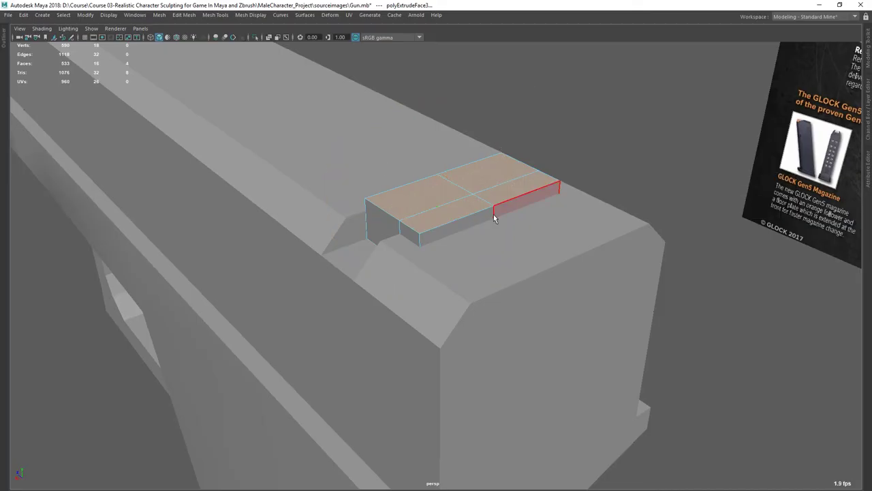
Bevel the rear sight block's middle edge loop with 2 segments and reduce the fraction to form a narrow central strip.
{"action": "right_click_drag", "start_coordinate": [490, 209], "coordinate": [521, 205]}
{"action": "left_click", "coordinate": [478, 196]}
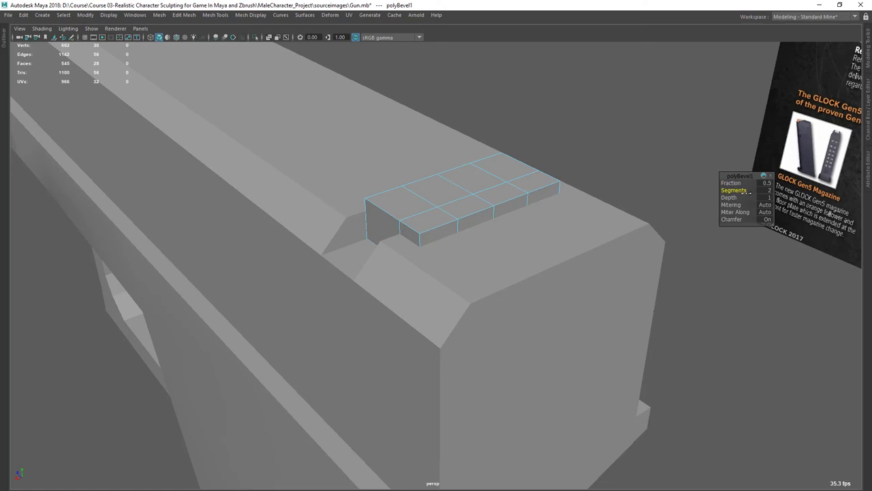
{"action": "left_click_drag", "start_coordinate": [731, 183], "coordinate": [722, 190]}
{"action": "key", "text": "alt+Tab"}
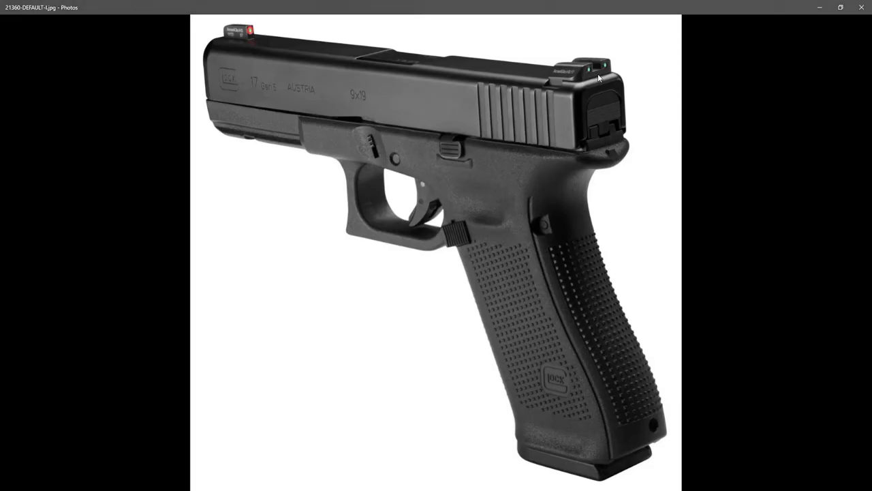
{"action": "key", "text": "alt+Tab"}
{"action": "key", "text": "alt+Tab"}
{"action": "key", "text": "alt+Tab"}
Extrude the rear sight's top faces on both sides of the central strip upward, leaving a notch between two raised blocks.
{"action": "right_click_drag", "start_coordinate": [436, 204], "coordinate": [438, 225]}
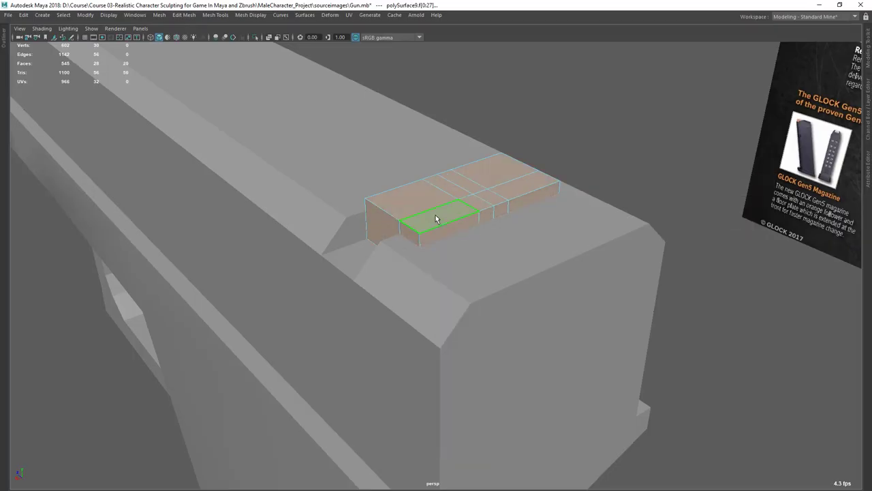
{"action": "left_click", "coordinate": [429, 206]}
{"action": "left_click", "coordinate": [427, 206], "text": "shift"}
{"action": "left_click", "coordinate": [503, 167], "text": "shift"}
{"action": "left_click", "coordinate": [513, 186], "text": "shift"}
{"action": "left_click", "coordinate": [476, 203], "text": "shift"}
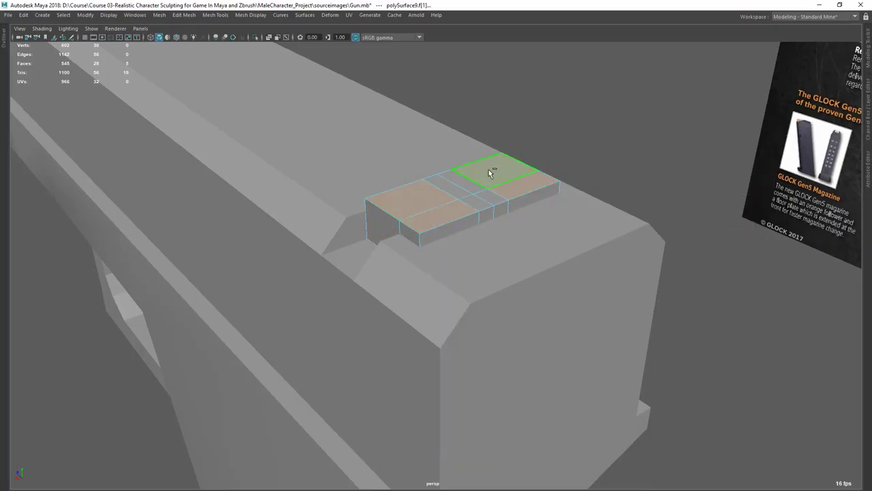
{"action": "right_click_drag", "start_coordinate": [488, 171], "coordinate": [486, 194], "text": "shift"}
{"action": "left_click_drag", "start_coordinate": [524, 125], "coordinate": [524, 114]}
{"action": "key", "text": "ctrl+z"}
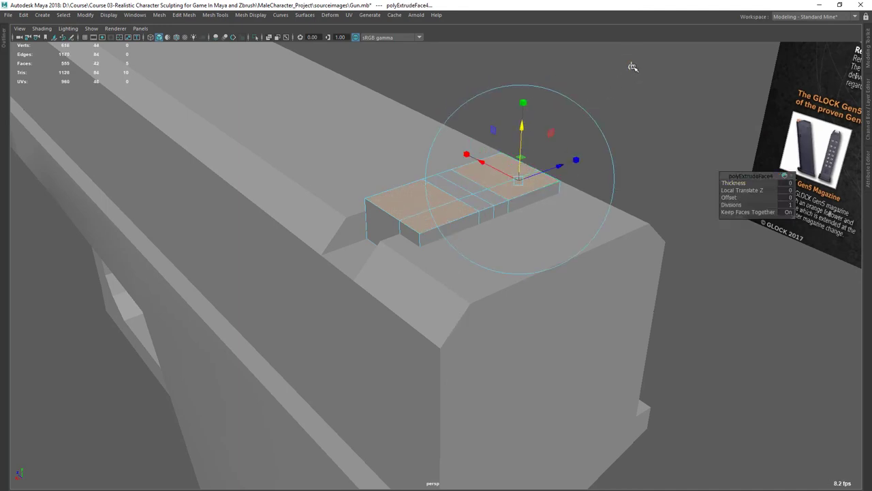
{"action": "left_click", "coordinate": [632, 69]}
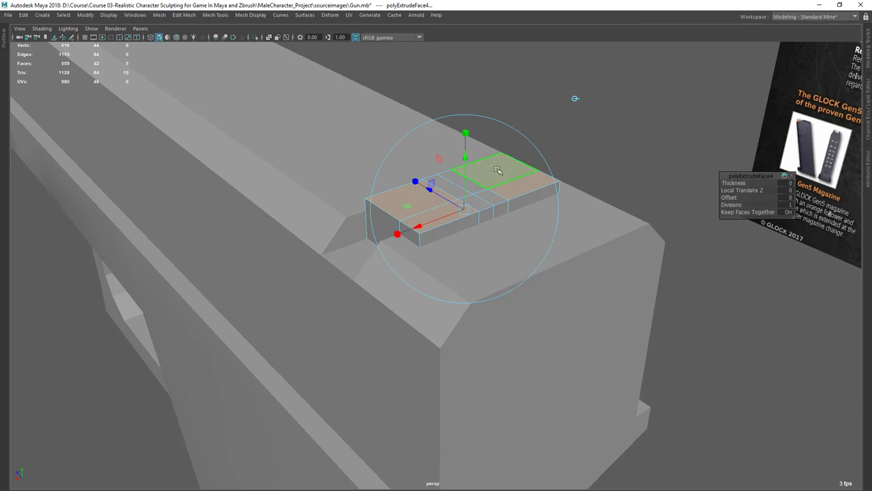
{"action": "left_click_drag", "start_coordinate": [464, 161], "coordinate": [464, 145]}
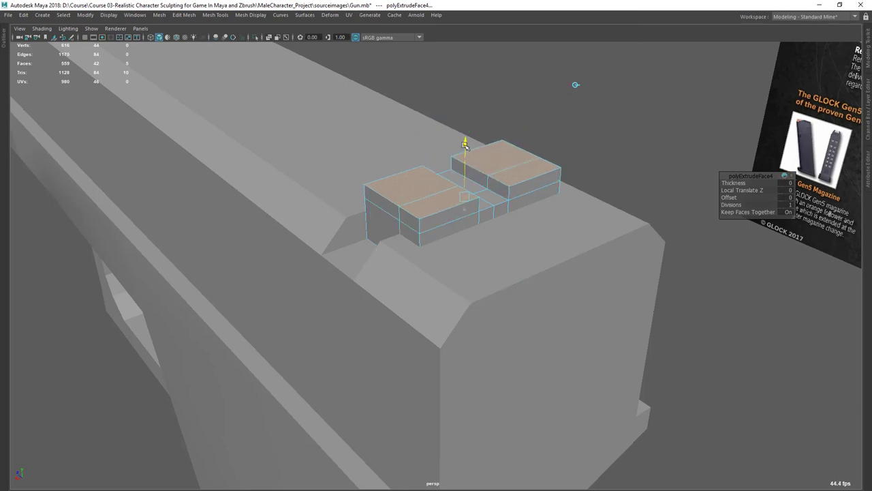
{"action": "key", "text": "alt+Tab"}
{"action": "key", "text": "alt+Tab"}
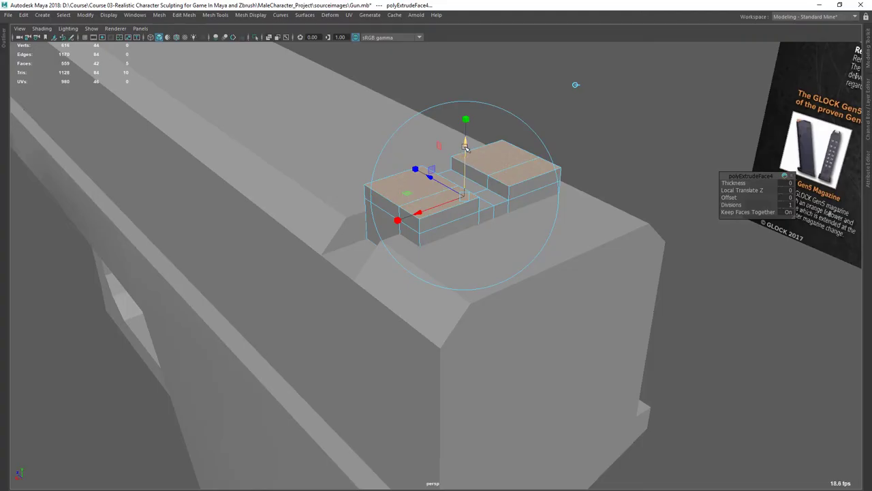
{"action": "key", "text": "alt+Tab"}
{"action": "key", "text": "alt+Tab"}
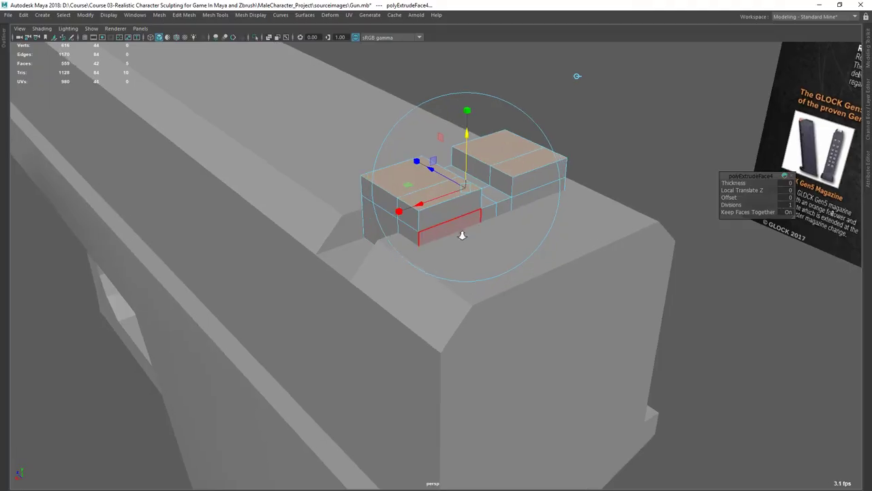
Scale the outer top edges of the two raised rear sight blocks inward to slope their outer sides, matching the reference.
{"action": "key", "text": "alt+Tab"}
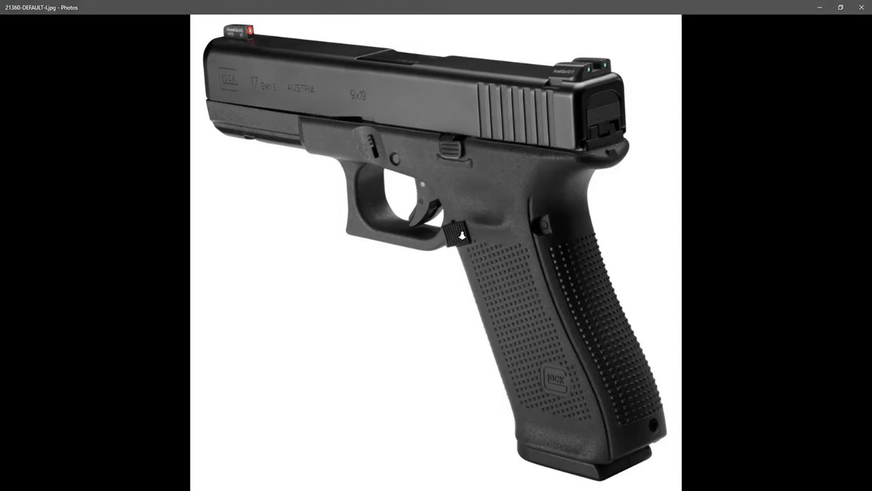
{"action": "key", "text": "alt+Tab"}
{"action": "mouse_move", "coordinate": [462, 235]}
{"action": "left_mouse_down", "text": "alt"}
{"action": "mouse_move", "coordinate": [444, 224]}
{"action": "mouse_move", "coordinate": [341, 261]}
{"action": "left_mouse_up", "text": "alt"}
{"action": "key", "text": "F8"}
{"action": "key", "text": "5"}
{"action": "scroll", "coordinate": [340, 265], "scroll_direction": "up", "scroll_amount": 2}
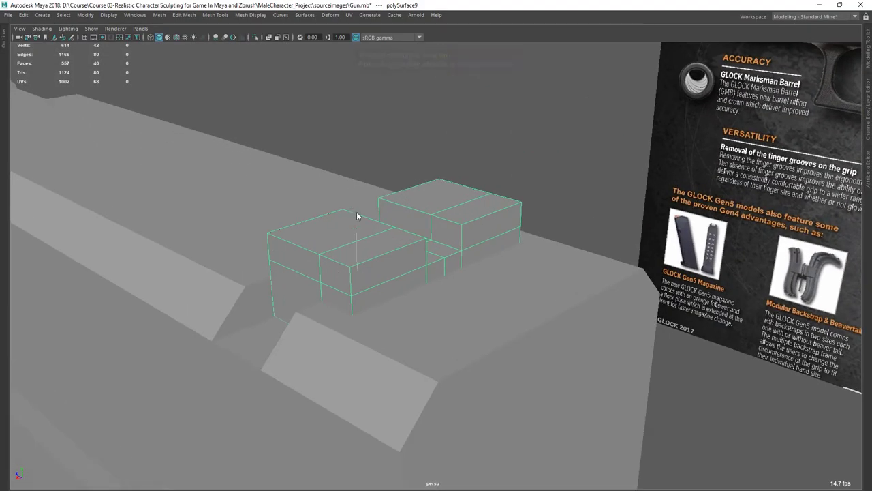
{"action": "key", "text": "F10"}
{"action": "left_click", "coordinate": [317, 248]}
{"action": "key", "text": "r"}
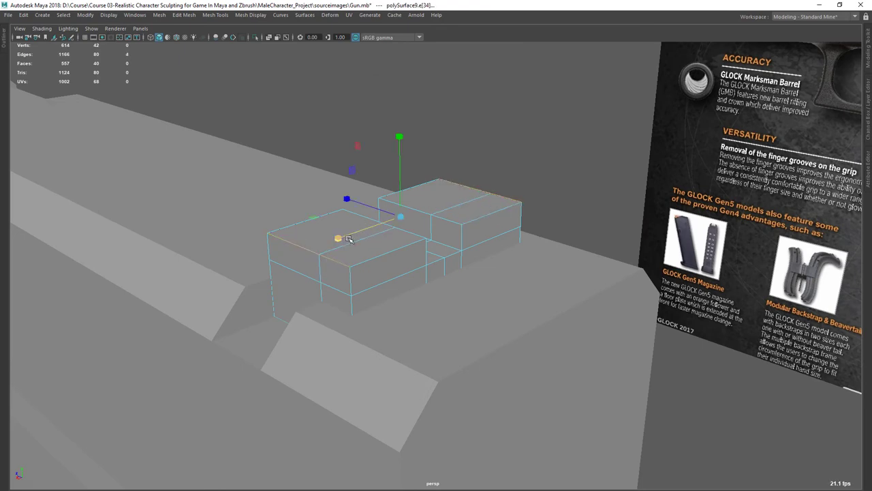
{"action": "left_click_drag", "start_coordinate": [342, 238], "coordinate": [371, 230]}
{"action": "key", "text": "alt+Tab"}
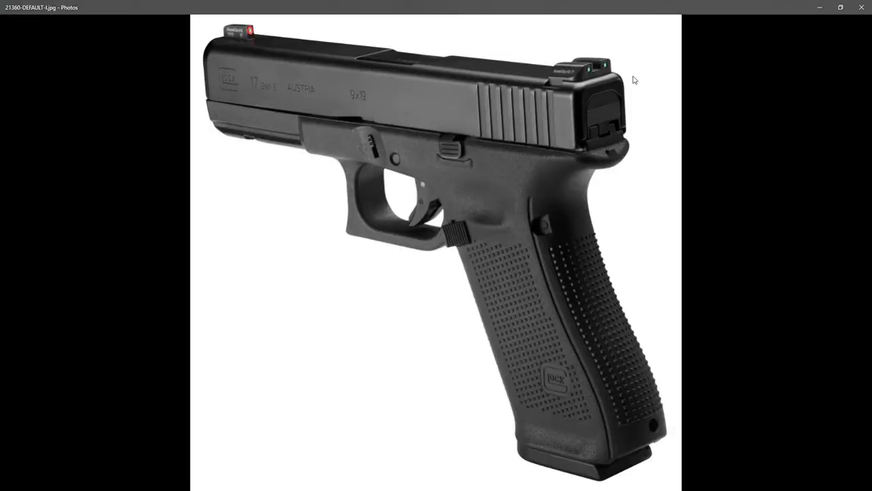
{"action": "key", "text": "alt+Tab"}
{"action": "left_click_drag", "start_coordinate": [402, 309], "coordinate": [432, 318], "text": "alt"}
{"action": "key", "text": "q"}
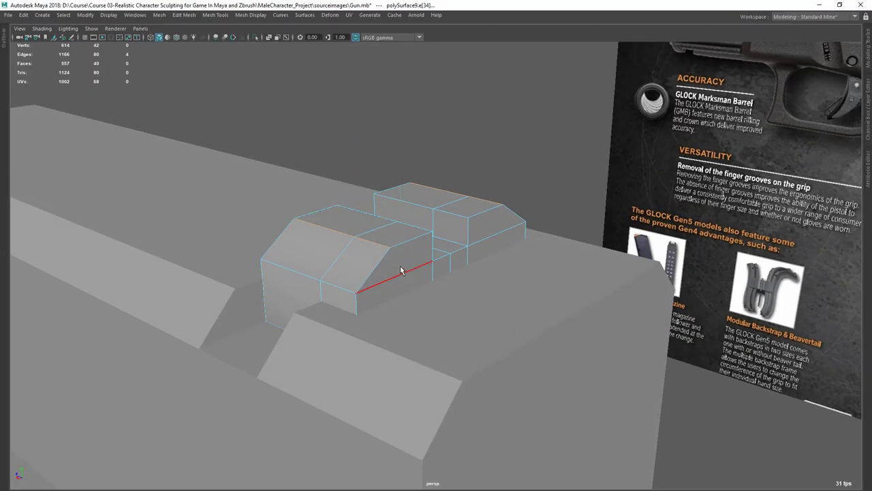
Return to object mode, examine the whole pistol from several sides, and select all of its mesh parts.
{"action": "right_click_drag", "start_coordinate": [401, 269], "coordinate": [448, 230]}
{"action": "left_click_drag", "start_coordinate": [449, 229], "coordinate": [304, 261], "text": "alt"}
{"action": "scroll", "coordinate": [437, 238], "scroll_direction": "down", "scroll_amount": 6}
{"action": "left_click", "coordinate": [302, 259]}
{"action": "scroll", "coordinate": [301, 260], "scroll_direction": "down", "scroll_amount": 3}
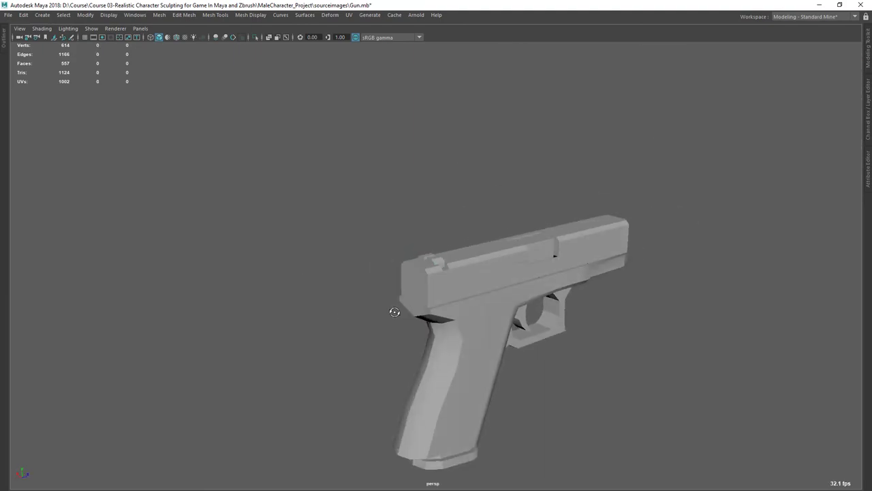
{"action": "left_click_drag", "start_coordinate": [395, 312], "coordinate": [327, 299], "text": "alt"}
{"action": "left_click_drag", "start_coordinate": [504, 265], "coordinate": [379, 238], "text": "alt"}
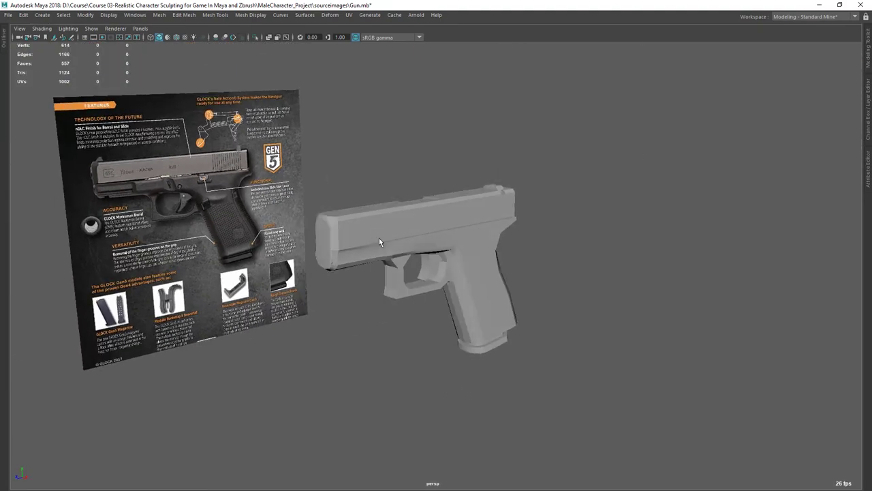
{"action": "left_click", "coordinate": [379, 238]}
{"action": "left_click_drag", "start_coordinate": [682, 436], "coordinate": [696, 364], "text": "alt"}
{"action": "left_click", "coordinate": [696, 364]}
{"action": "left_click_drag", "start_coordinate": [624, 365], "coordinate": [862, 346], "text": "alt"}
{"action": "left_click_drag", "start_coordinate": [515, 346], "coordinate": [593, 334], "text": "alt"}
{"action": "left_click_drag", "start_coordinate": [759, 148], "coordinate": [303, 390]}
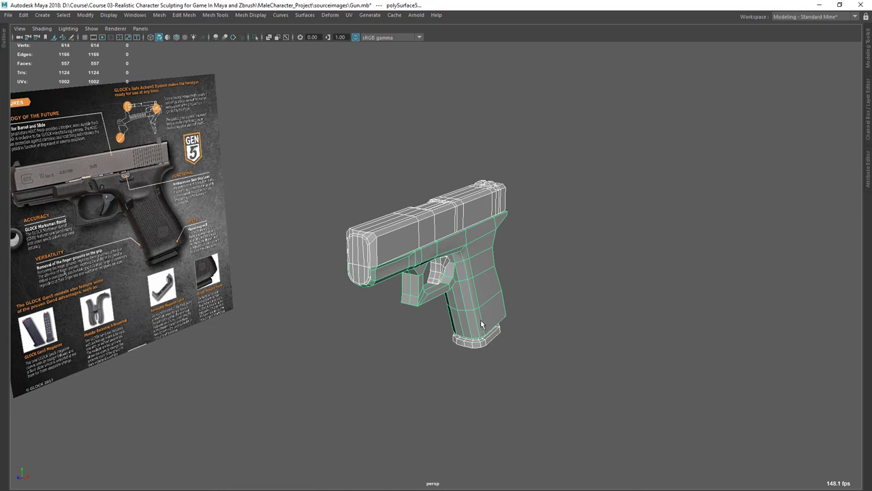